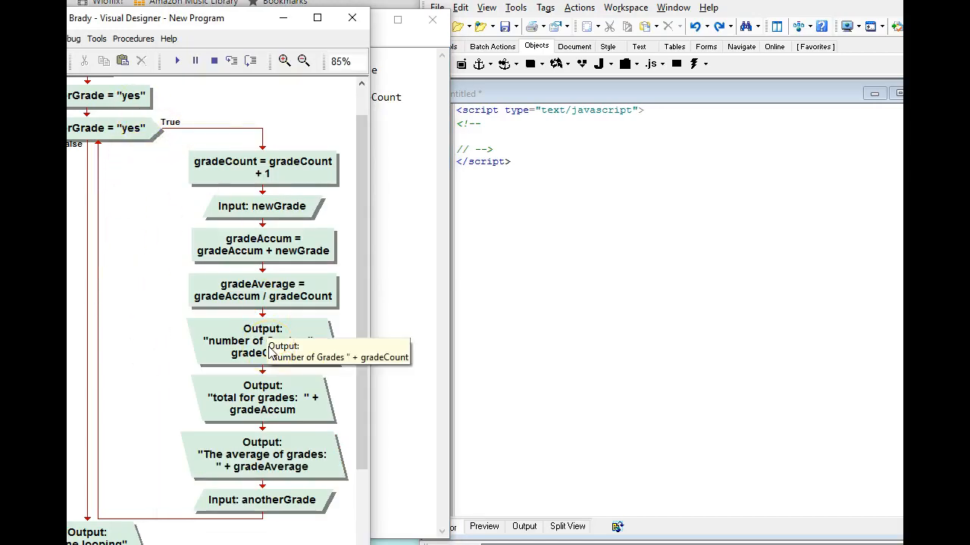
# Bring the Notepad pseudocode and the HTML-Kit script editor to the front side by side.
pyautogui.click(404, 297)
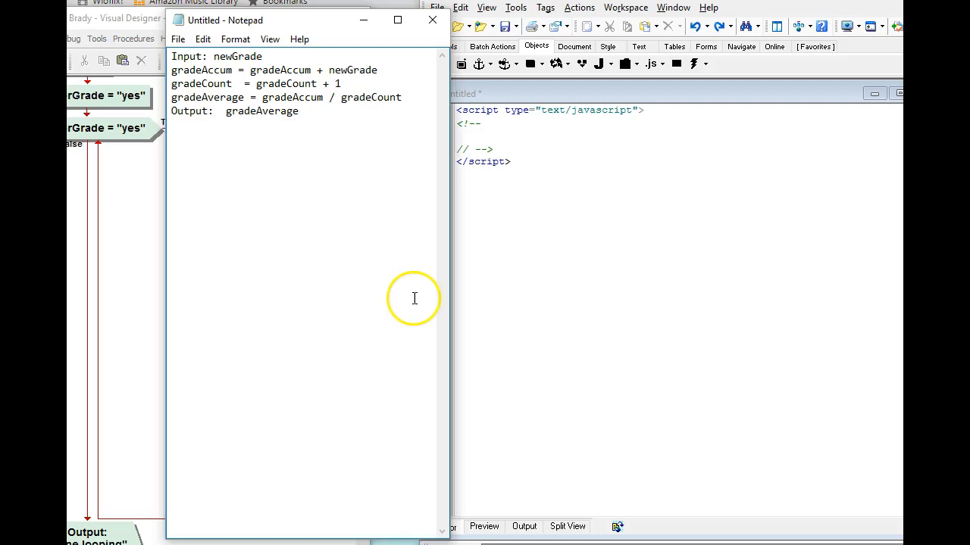
pyautogui.click(502, 272)
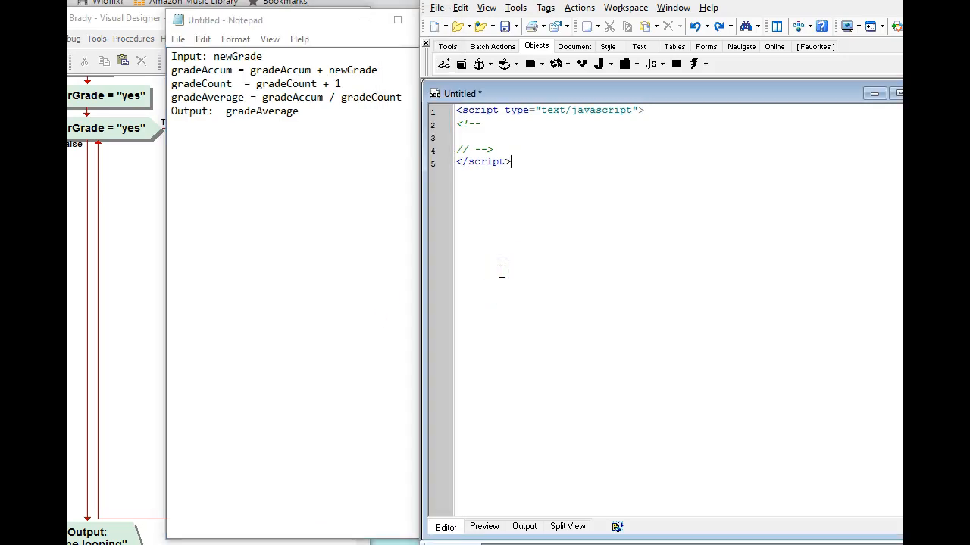
# Write var newGrade, gradeAverage; on line 3, pasting both names from the notes, and start a new line.
pyautogui.click(462, 136)
pyautogui.write('var')
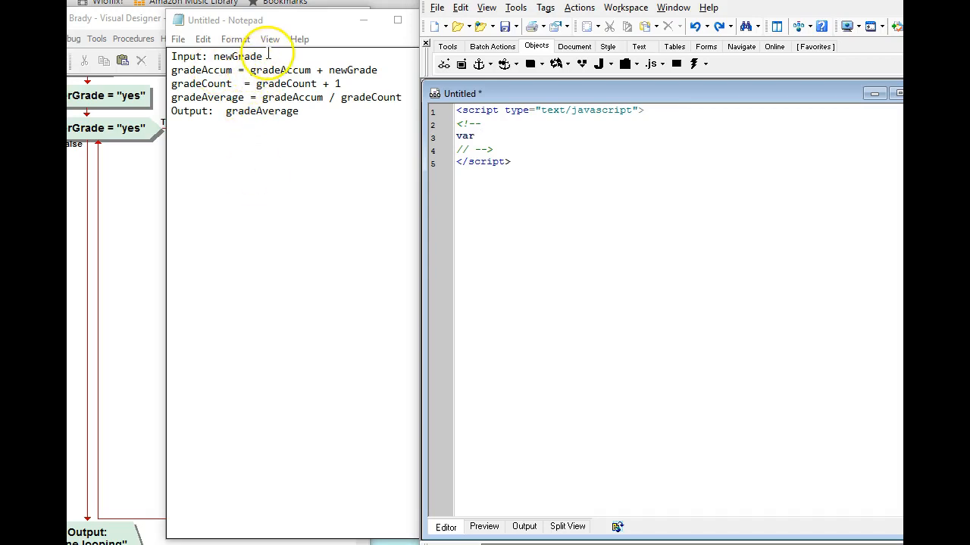
pyautogui.moveTo(265, 57); pyautogui.dragTo(214, 56)
pyautogui.hotkey('ctrl', 'c')
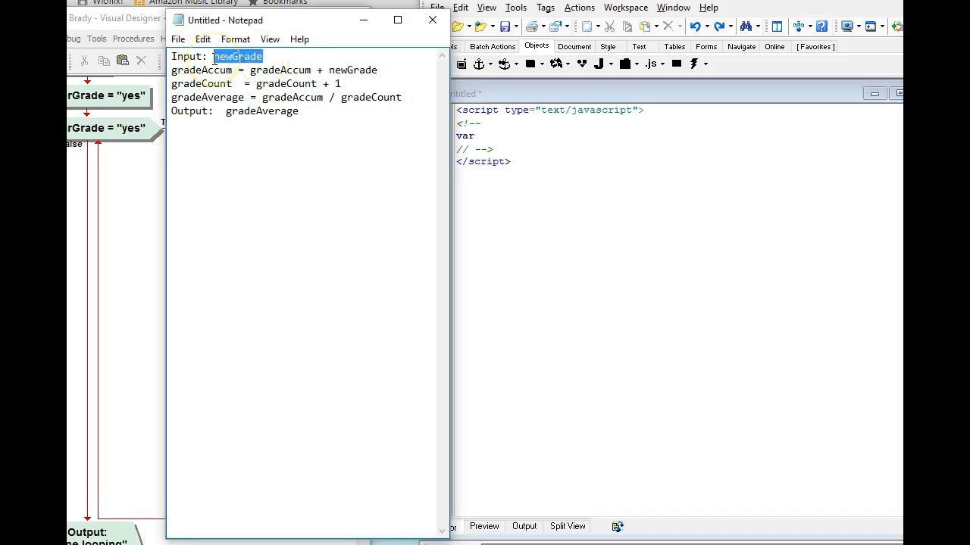
pyautogui.click(492, 136)
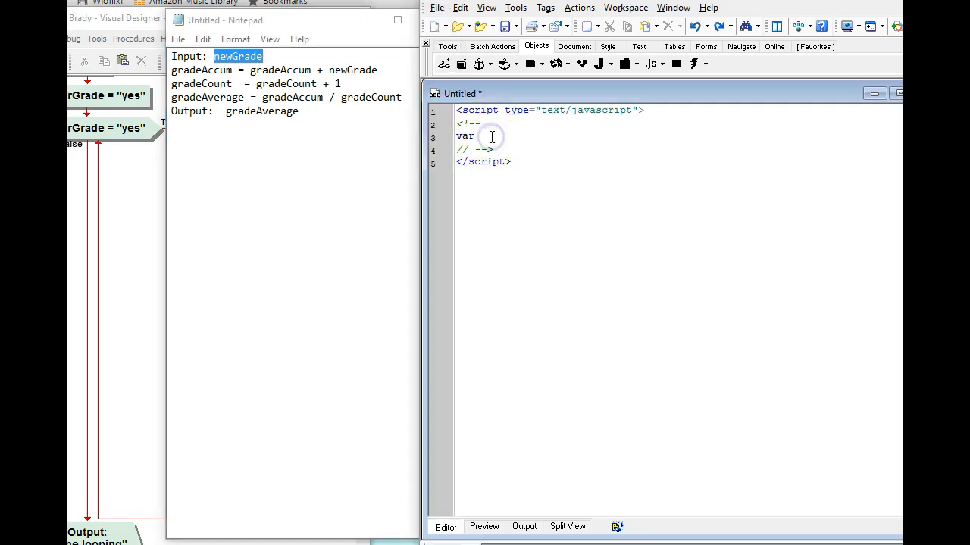
pyautogui.hotkey('ctrl', 'v')
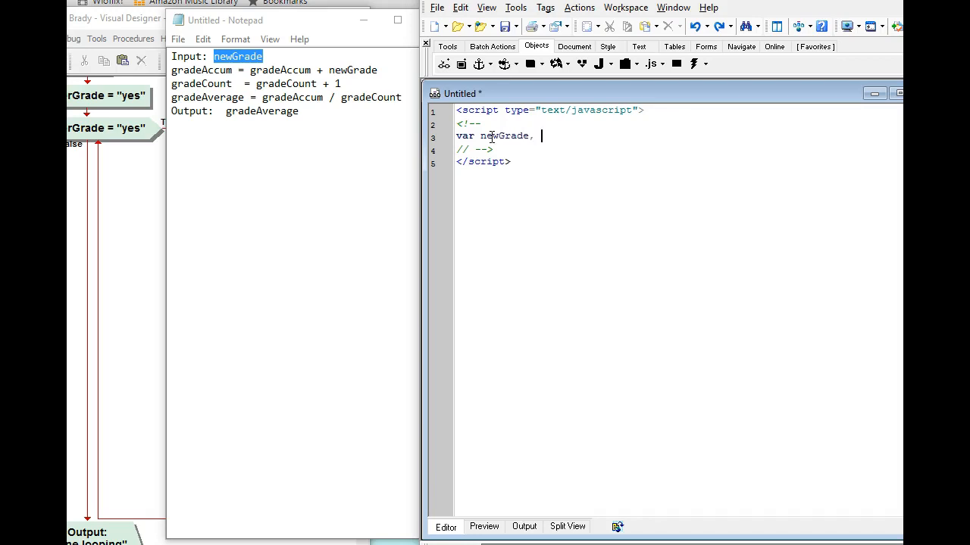
pyautogui.click(275, 146)
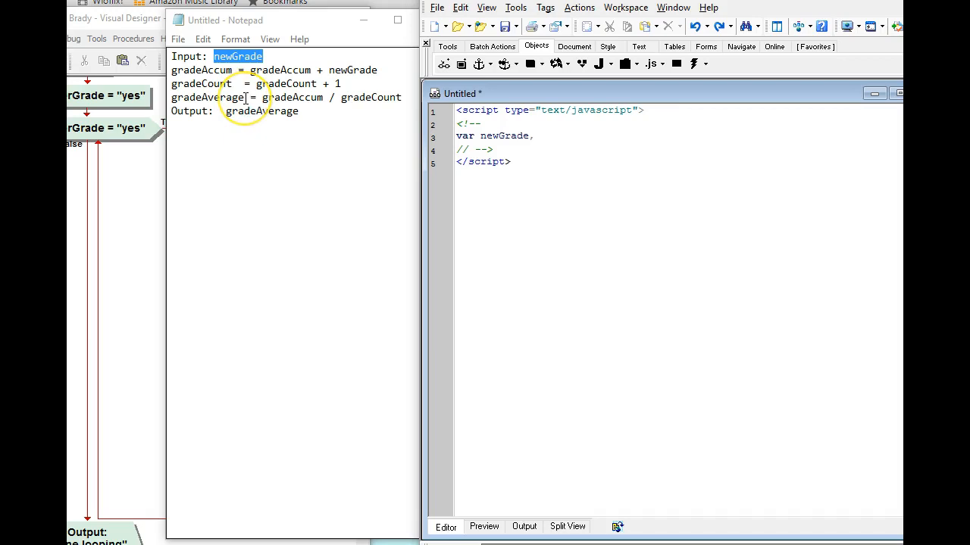
pyautogui.moveTo(244, 98); pyautogui.dragTo(173, 103)
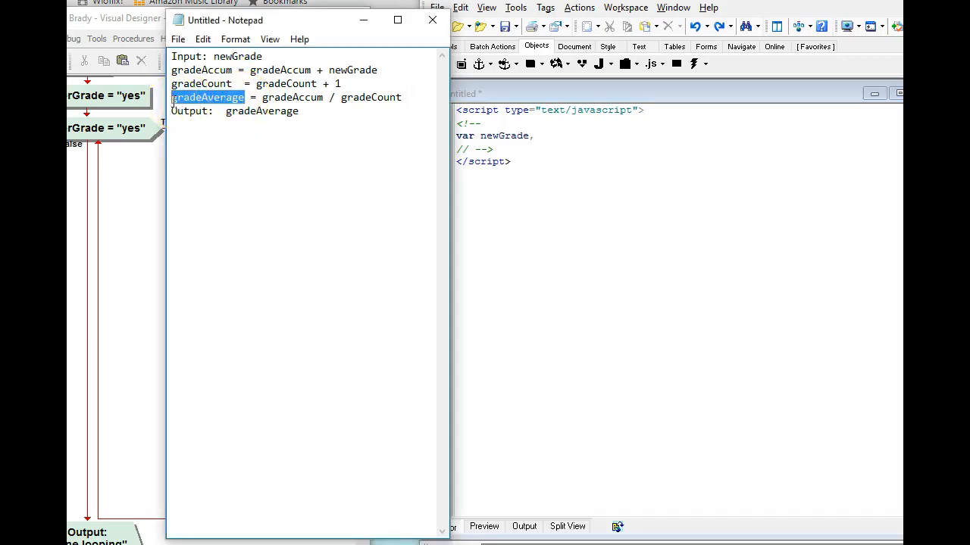
pyautogui.click(540, 137)
pyautogui.write('gradeAverage')
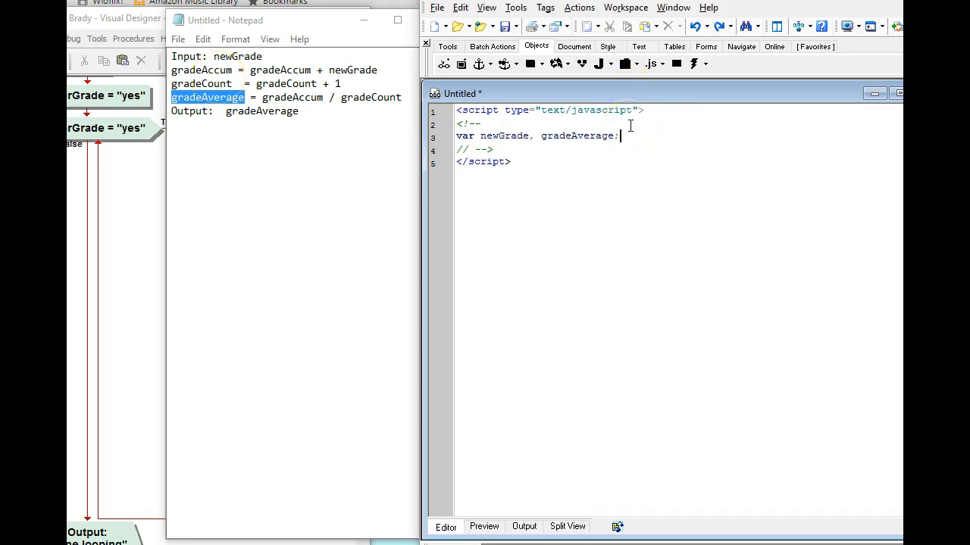
pyautogui.press('Return')
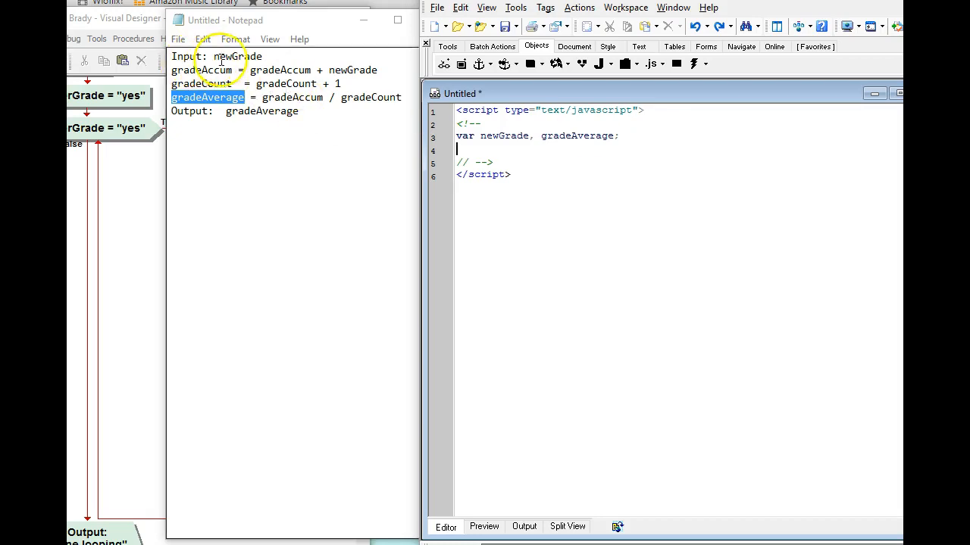
# Add var gradeAccum = 0; on line 4 using the name copied from the notes.
pyautogui.moveTo(234, 71); pyautogui.dragTo(171, 71)
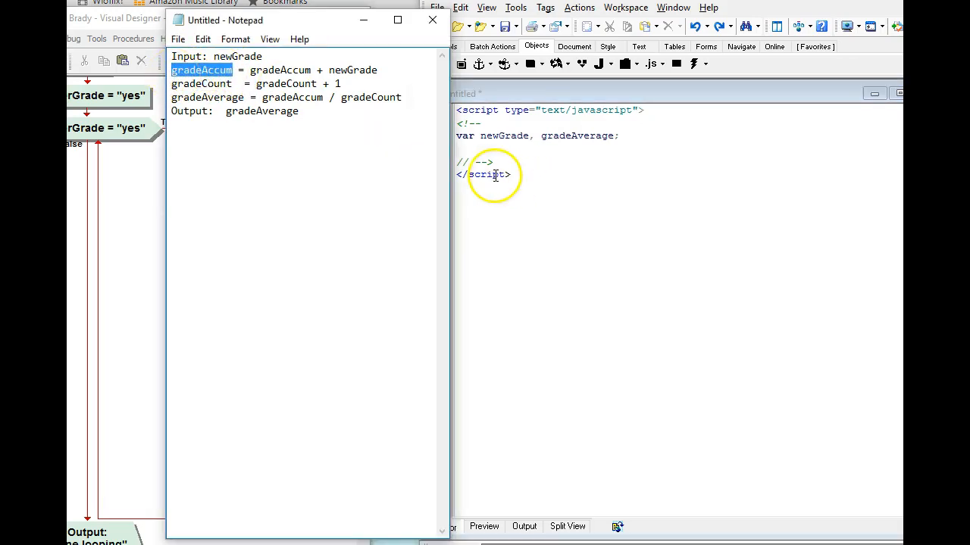
pyautogui.click(466, 148)
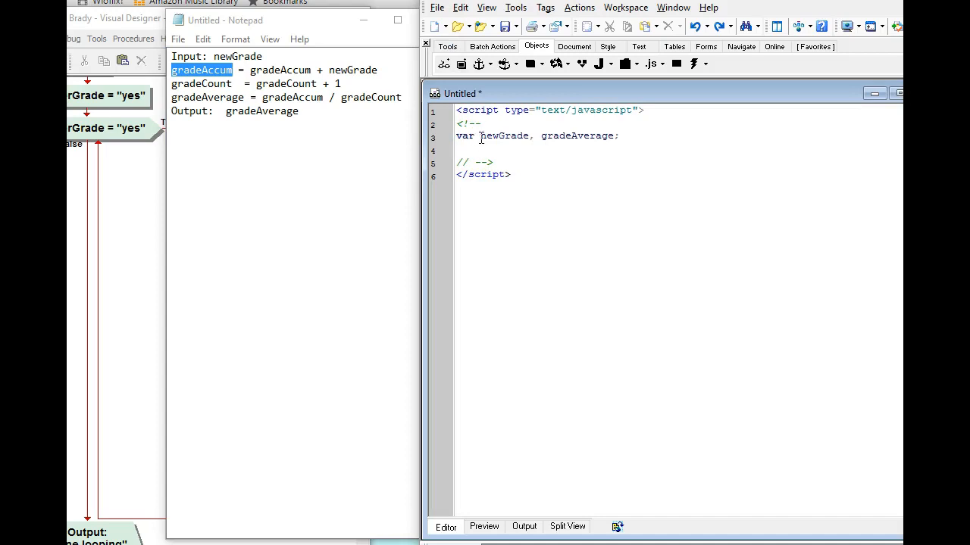
pyautogui.moveTo(480, 136)
pyautogui.mouseDown()
pyautogui.moveTo(457, 136)
pyautogui.moveTo(458, 149)
pyautogui.mouseUp()
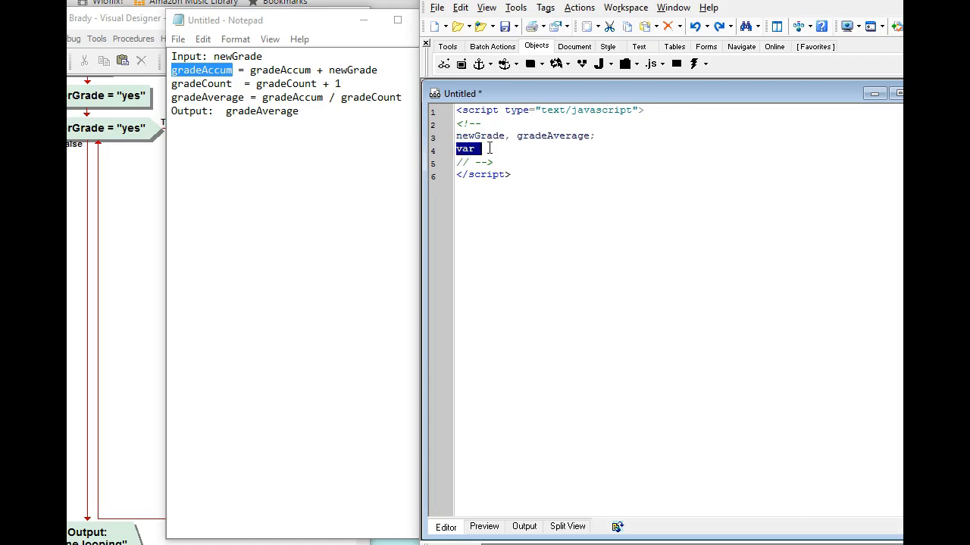
pyautogui.click(490, 149)
pyautogui.write('gradeAccum')
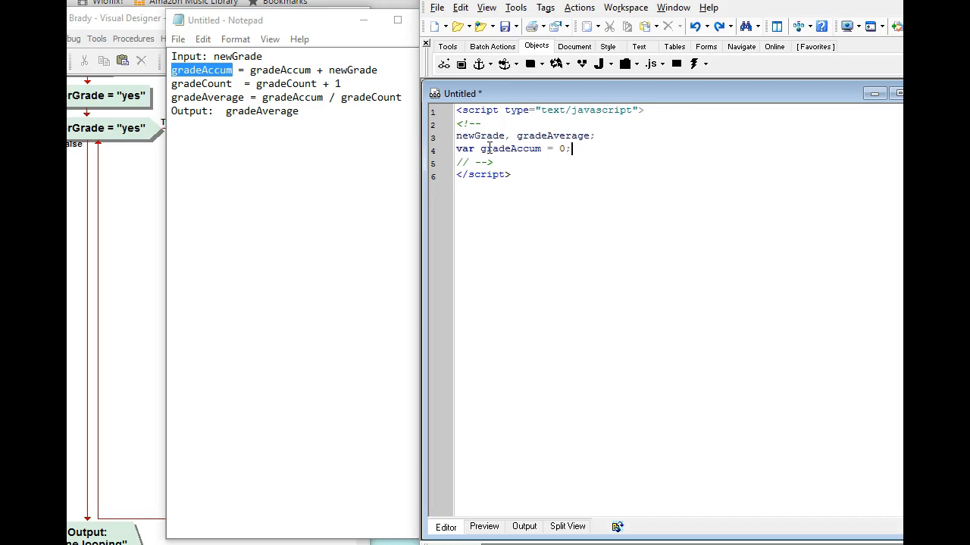
pyautogui.click(615, 197)
pyautogui.press('Return')
pyautogui.press('Return')
pyautogui.press('Return')
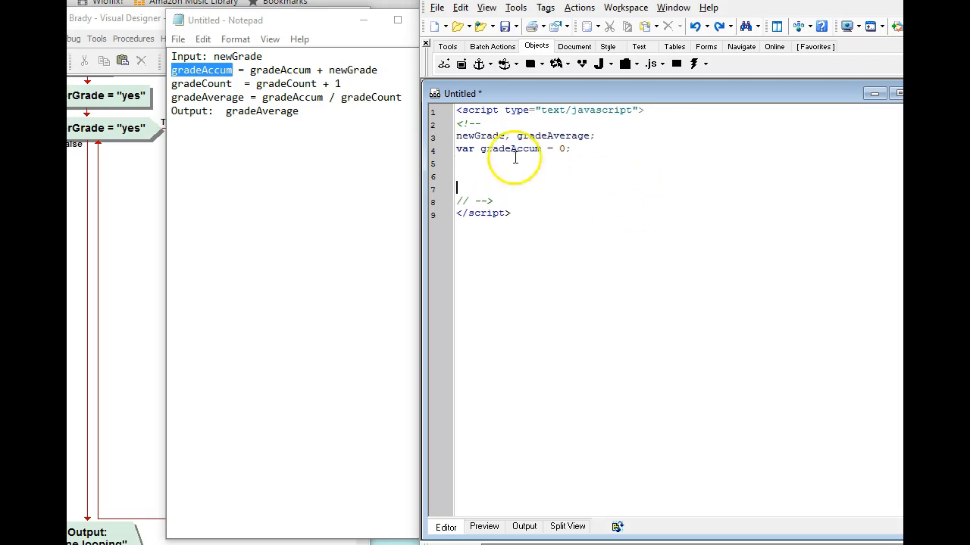
# Add var gradeCount = 0; on line 5 using the name copied from the notes.
pyautogui.moveTo(476, 149)
pyautogui.mouseDown()
pyautogui.moveTo(457, 151)
pyautogui.moveTo(459, 162)
pyautogui.mouseUp()
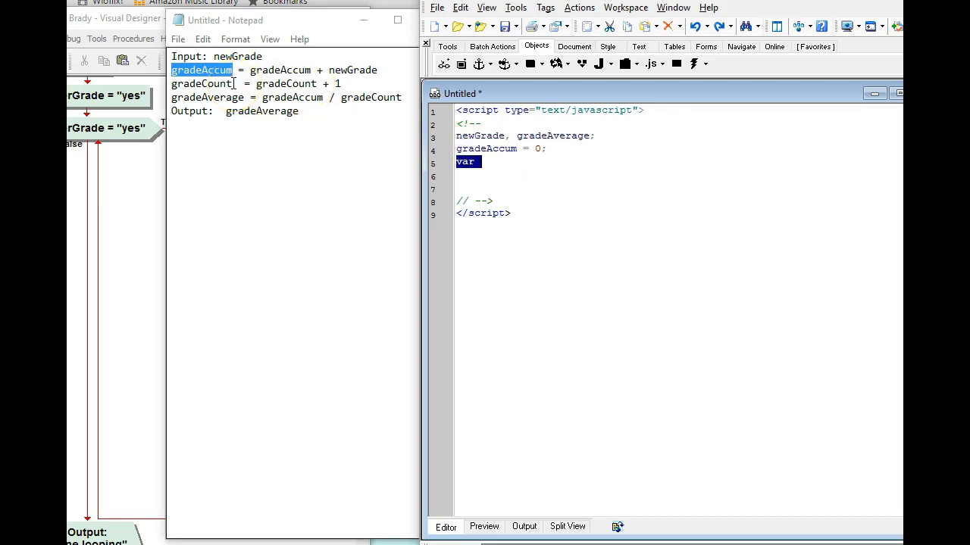
pyautogui.moveTo(233, 83); pyautogui.dragTo(172, 84)
pyautogui.hotkey('ctrl', 'c')
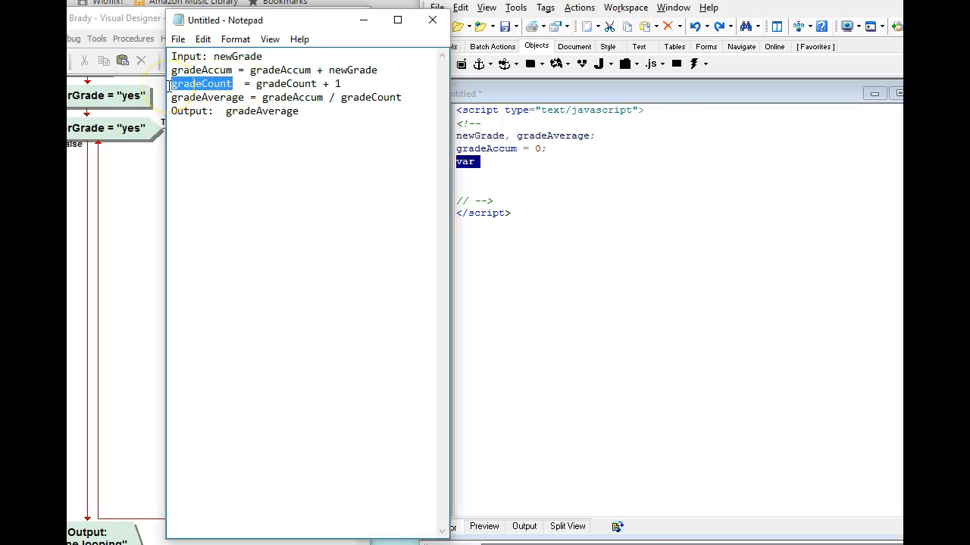
pyautogui.click(485, 161)
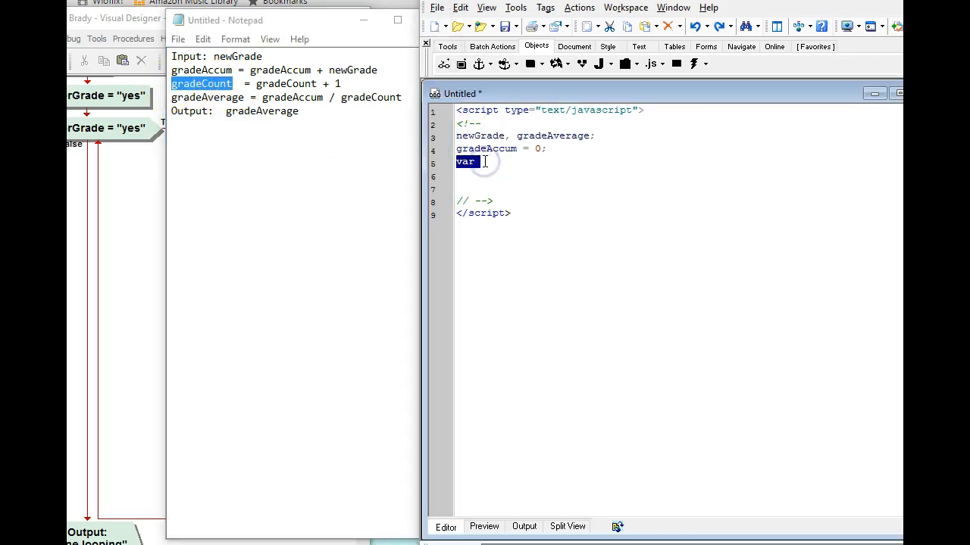
pyautogui.click(485, 161)
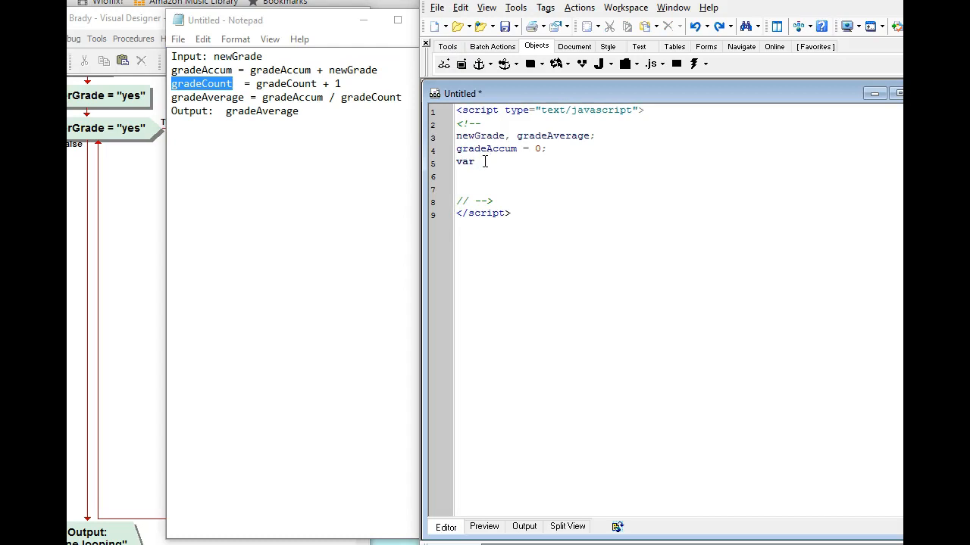
pyautogui.hotkey('ctrl', 'v')
pyautogui.press('Return')
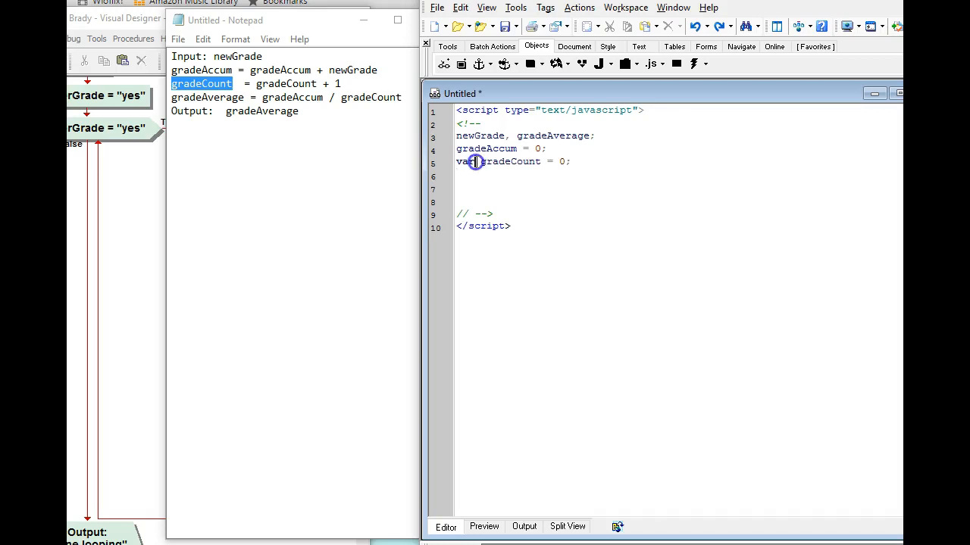
# Restore the var keyword on the newGrade and gradeAccum lines and open an empty line below the declarations.
pyautogui.moveTo(480, 162); pyautogui.dragTo(456, 161)
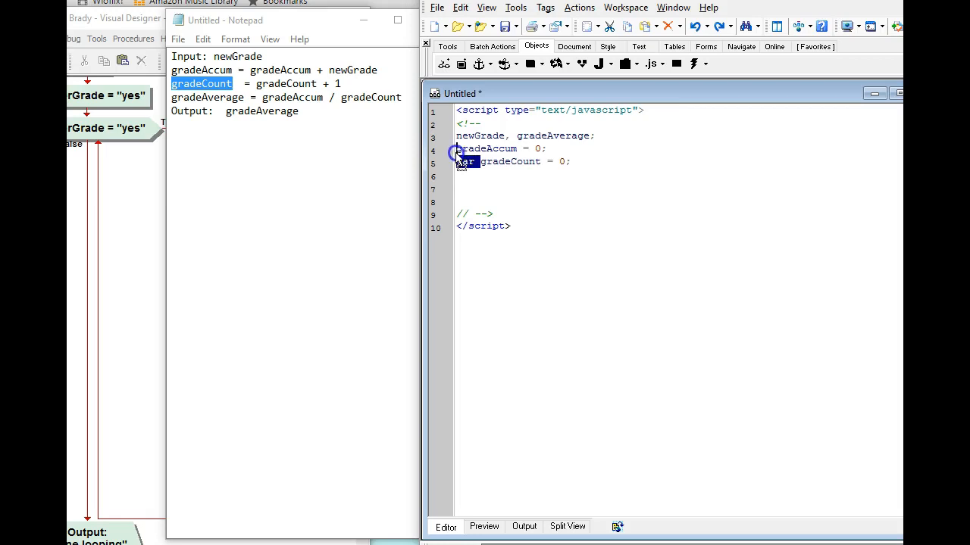
pyautogui.moveTo(466, 162); pyautogui.dragTo(457, 148)
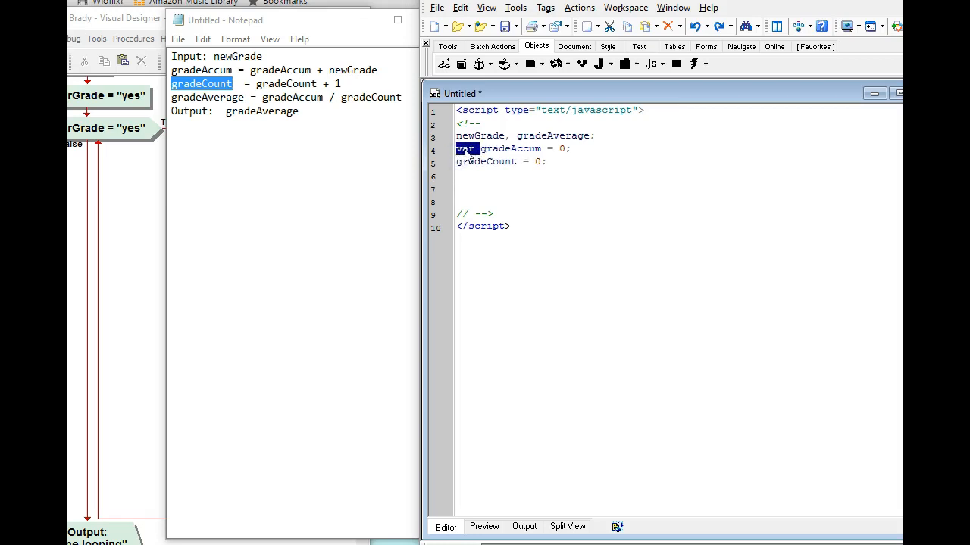
pyautogui.moveTo(465, 149)
pyautogui.mouseDown()
pyautogui.moveTo(457, 136)
pyautogui.moveTo(457, 162)
pyautogui.mouseUp()
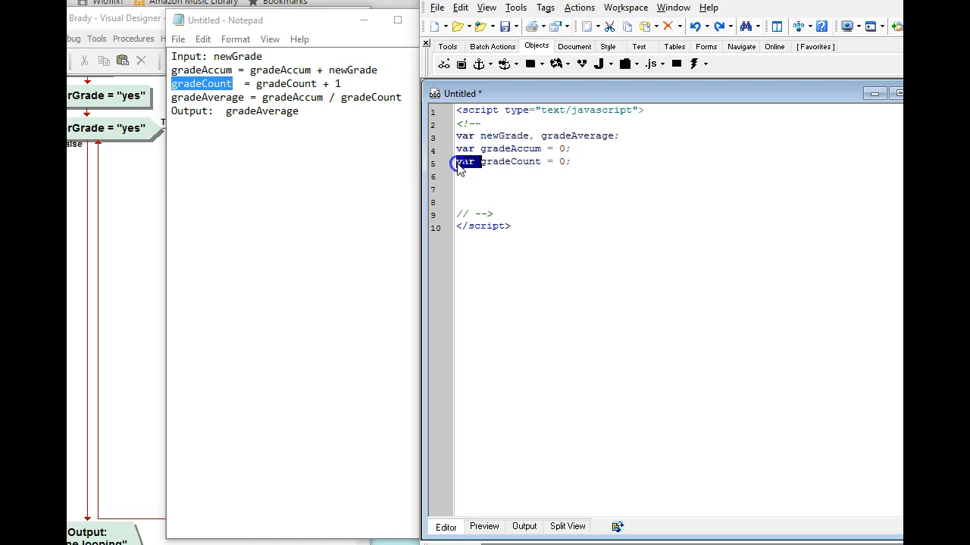
pyautogui.click(582, 163)
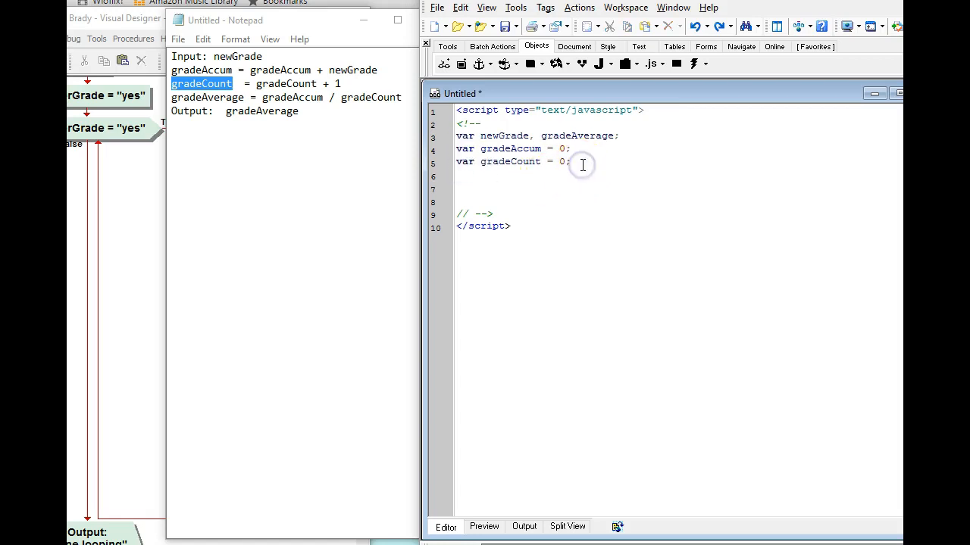
pyautogui.press('Return')
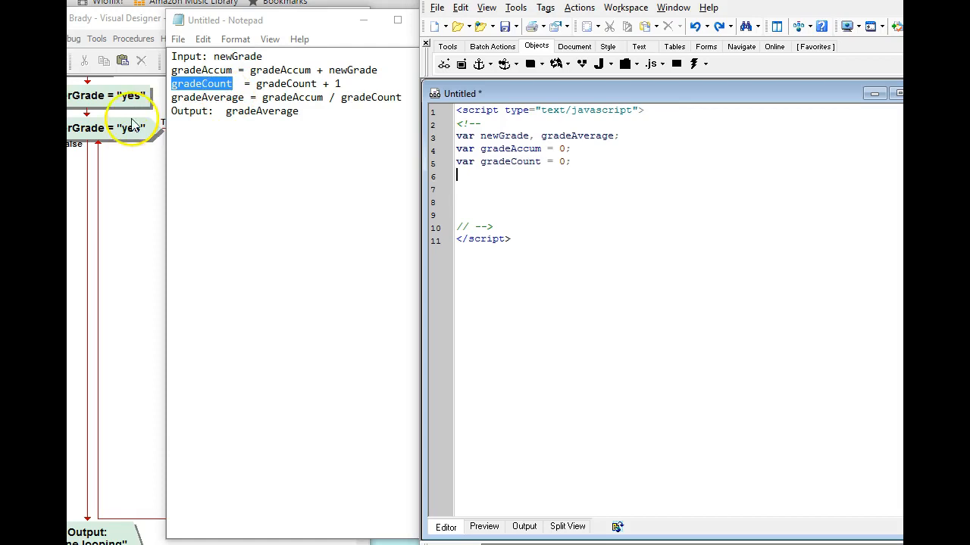
pyautogui.click(115, 19)
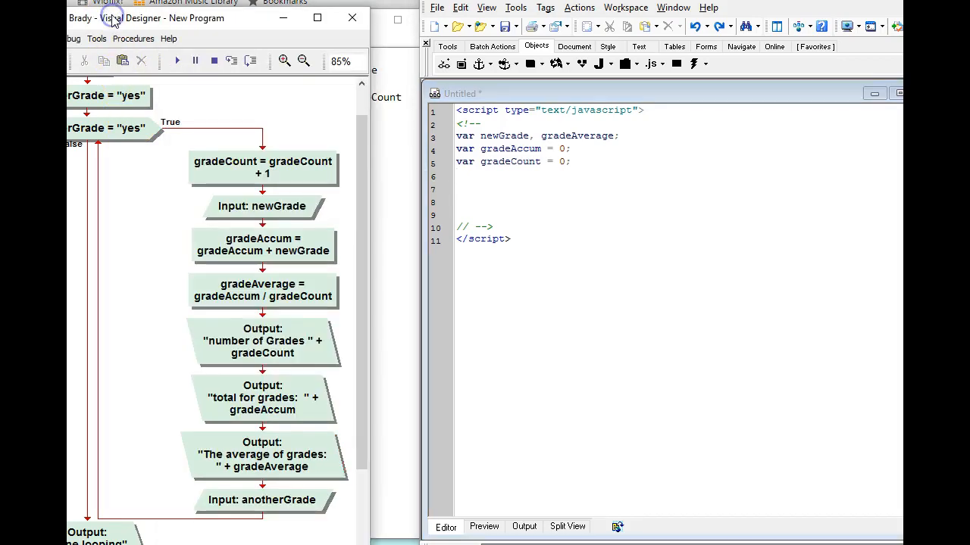
pyautogui.moveTo(115, 19); pyautogui.dragTo(177, 21)
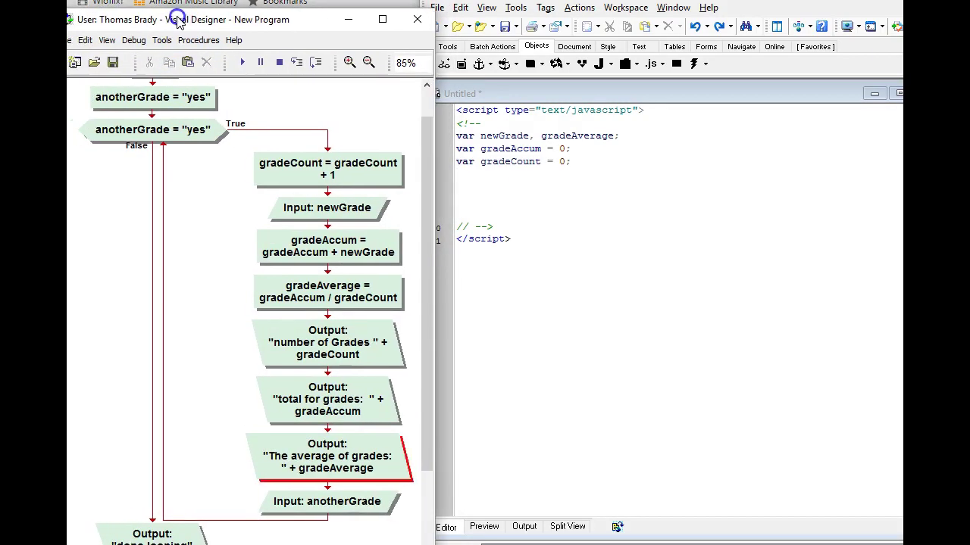
pyautogui.rightClick(151, 112)
pyautogui.rightClick(149, 109)
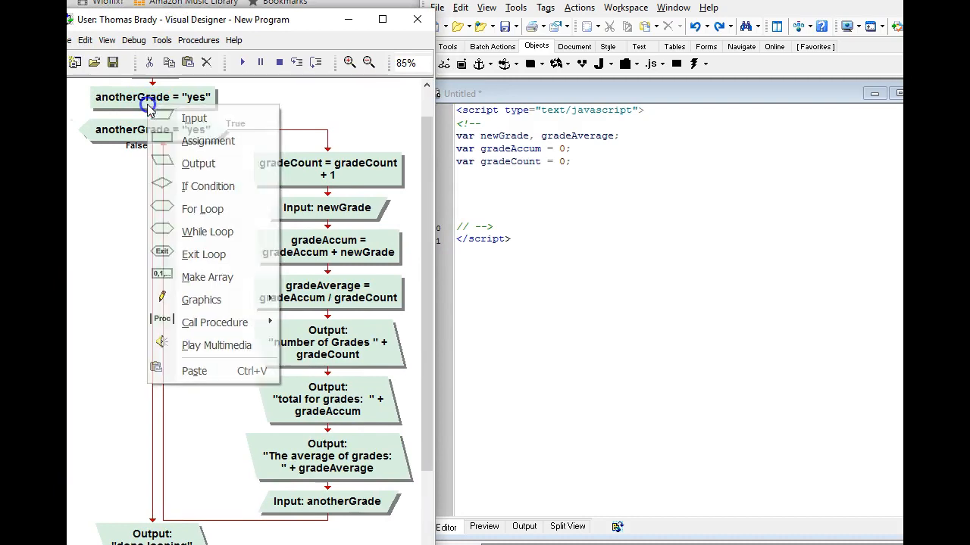
pyautogui.doubleClick(130, 98)
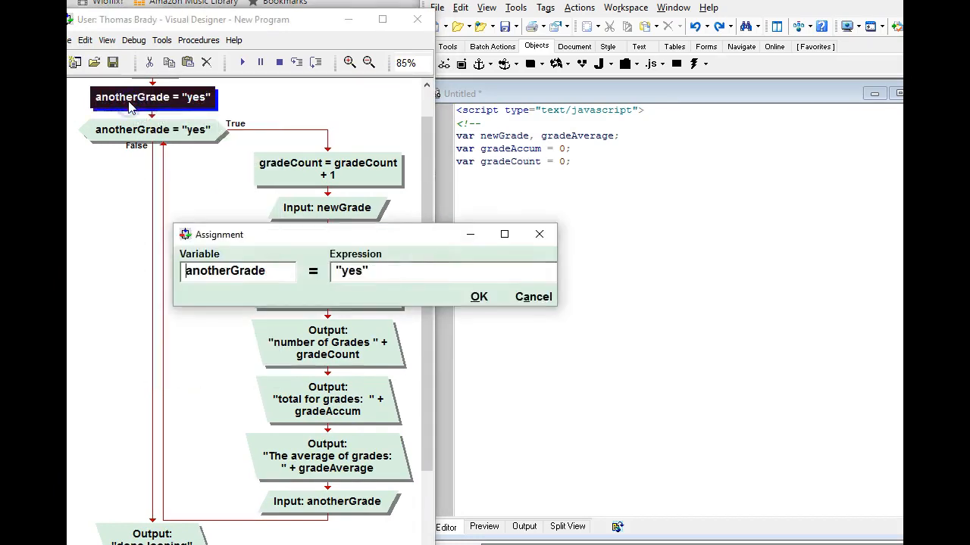
pyautogui.click(274, 271)
pyautogui.moveTo(274, 270); pyautogui.dragTo(134, 274)
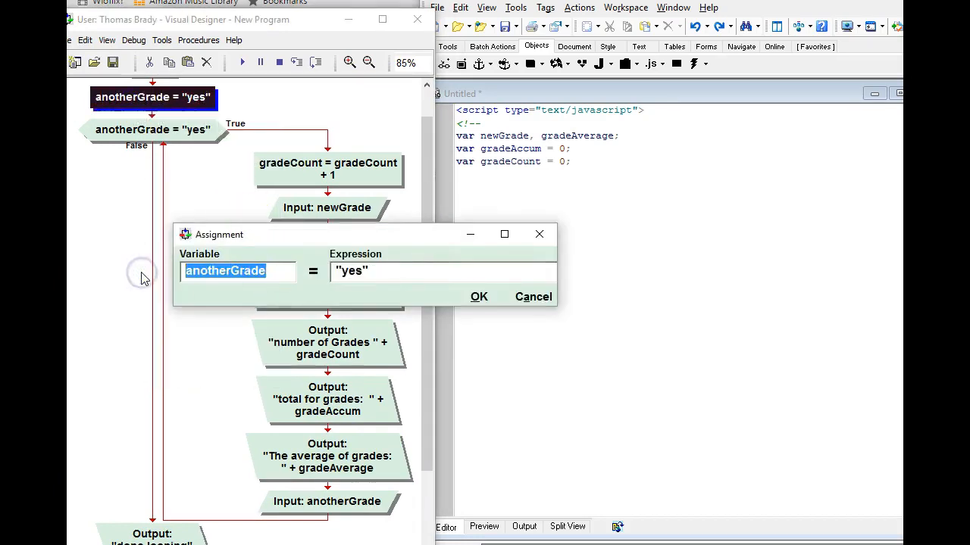
pyautogui.click(539, 234)
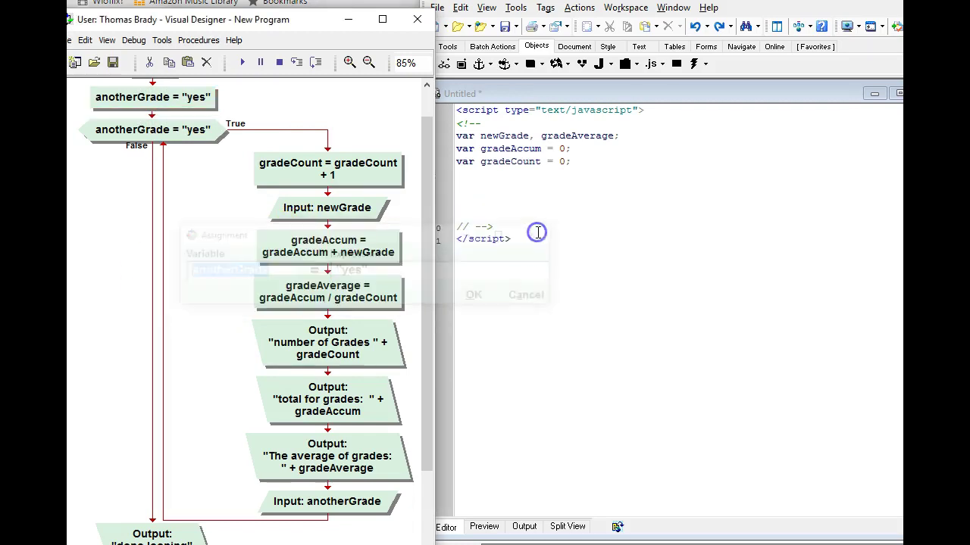
# Declare var anotherGrade = "yes"; on line 6 with a blank line after it.
pyautogui.click(472, 175)
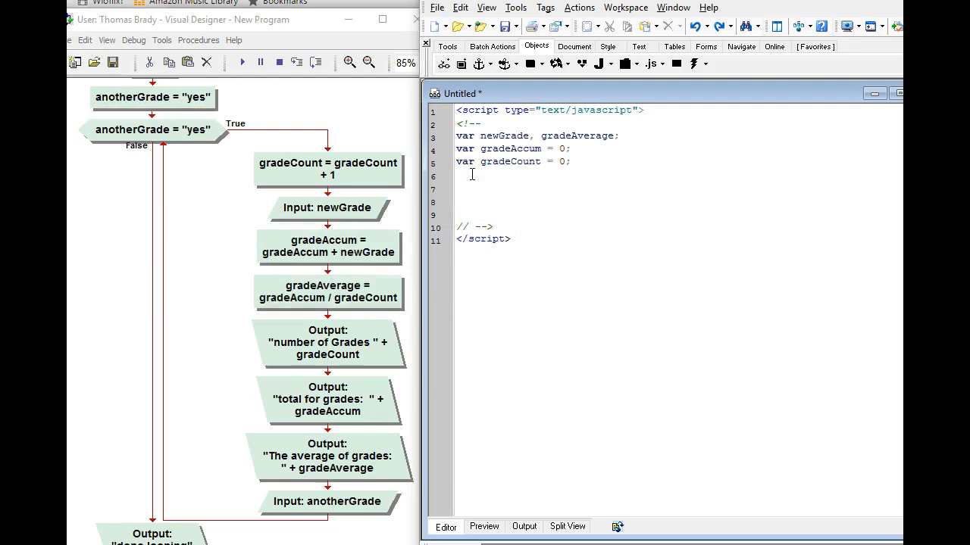
pyautogui.write('var ')
pyautogui.write('anotherGrade')
pyautogui.write(' = "yes";')
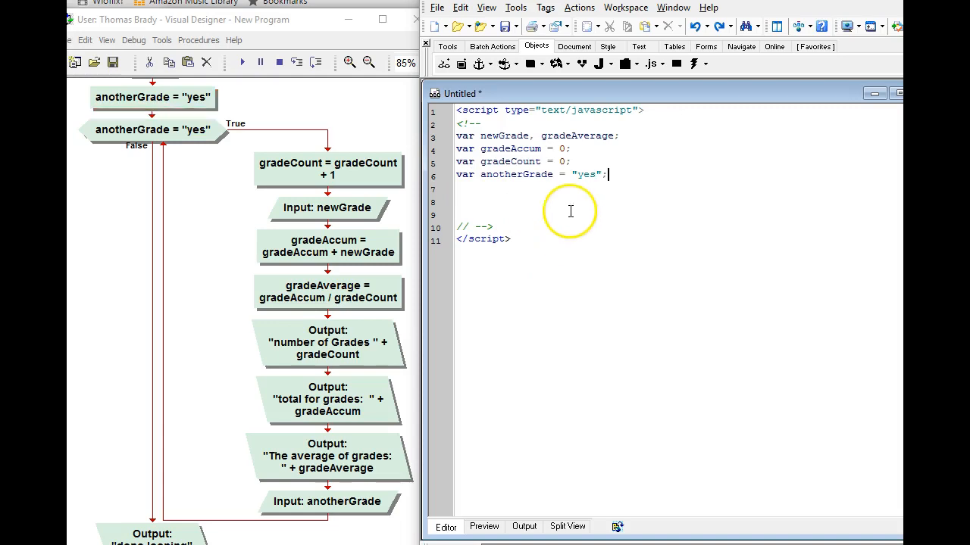
pyautogui.click(592, 176)
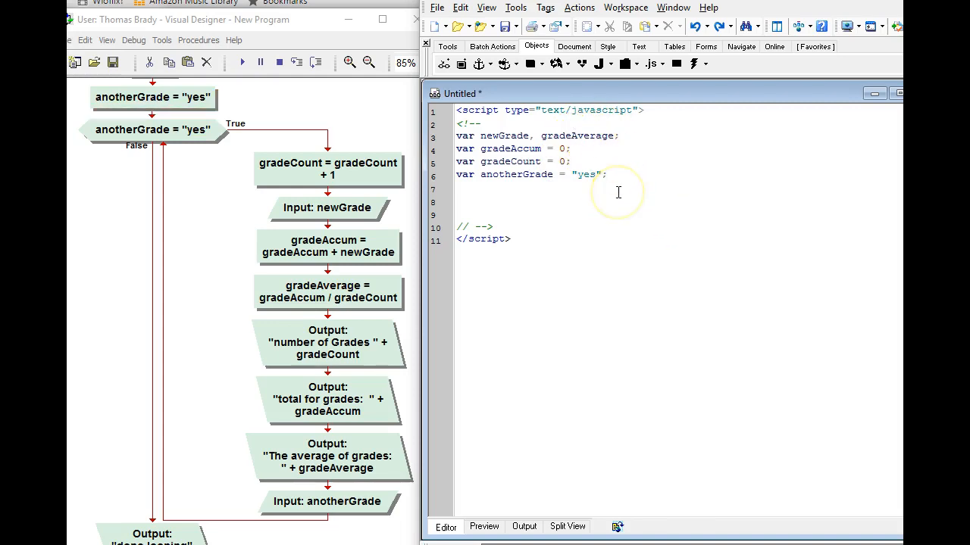
pyautogui.press('Return')
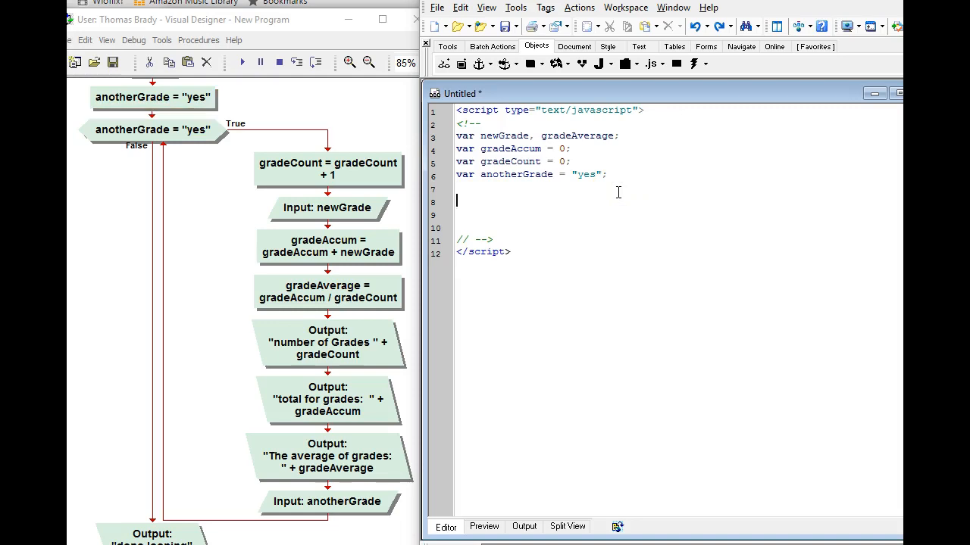
pyautogui.write('while(')
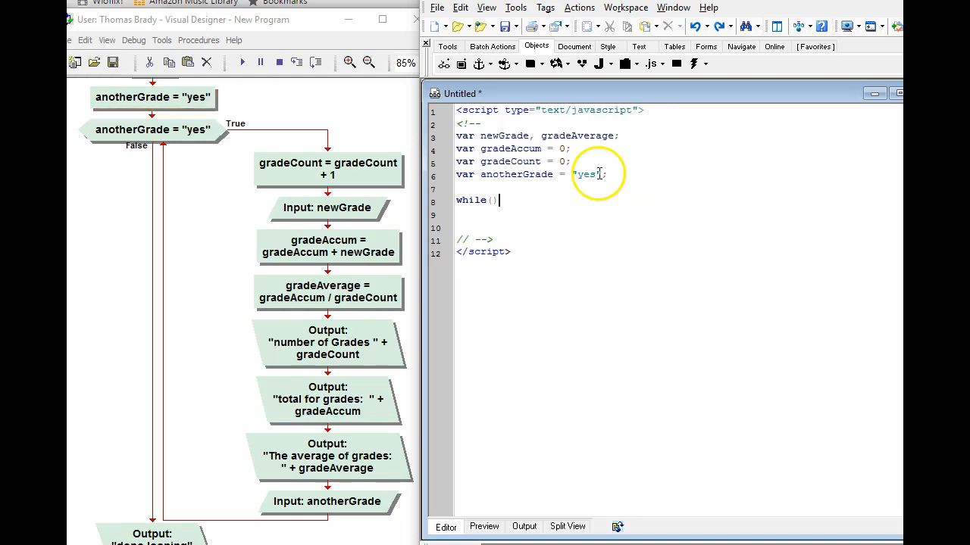
# Build while(anotherGrade == "yes") by copying the assignment into the condition and making it ==.
pyautogui.moveTo(601, 173); pyautogui.dragTo(481, 176)
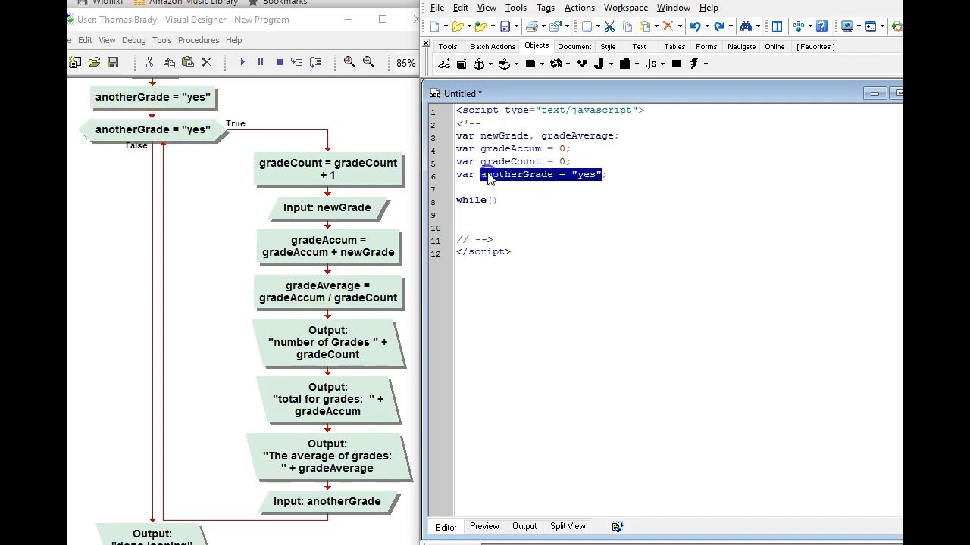
pyautogui.moveTo(530, 174); pyautogui.dragTo(494, 200)
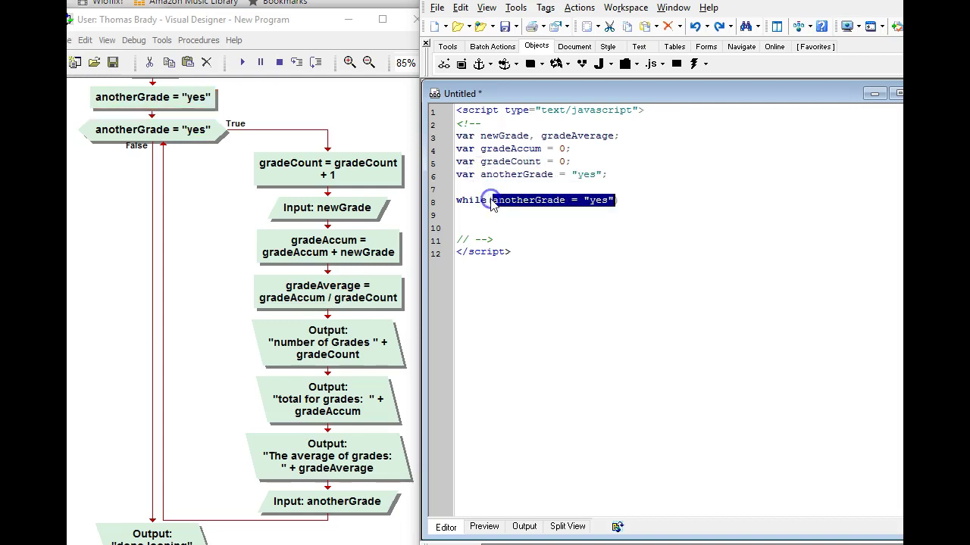
pyautogui.click(623, 201)
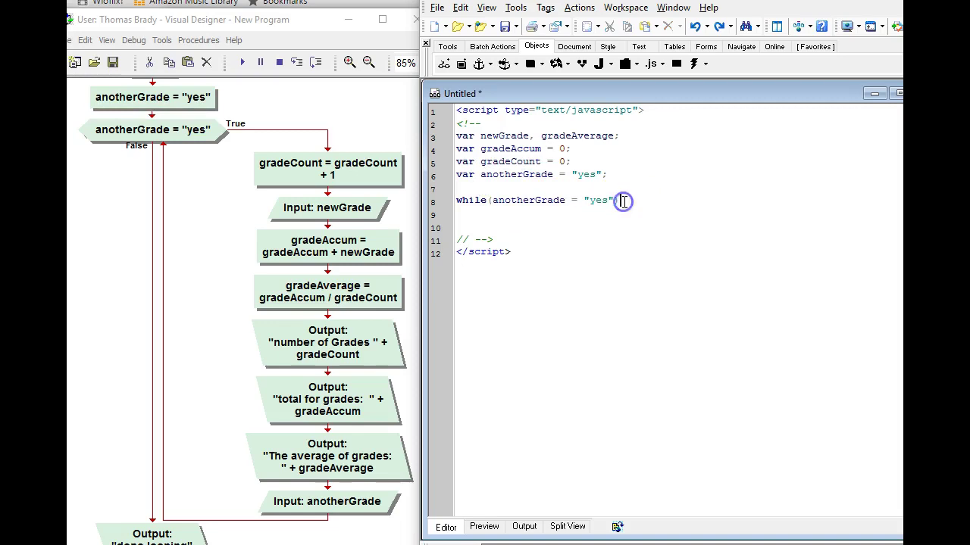
pyautogui.click(577, 200)
pyautogui.write('=')
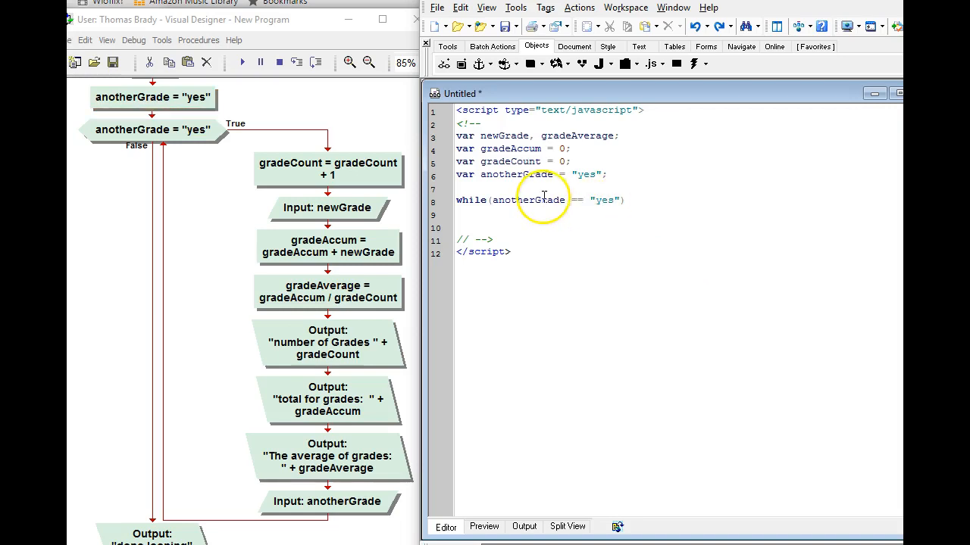
pyautogui.click(630, 200)
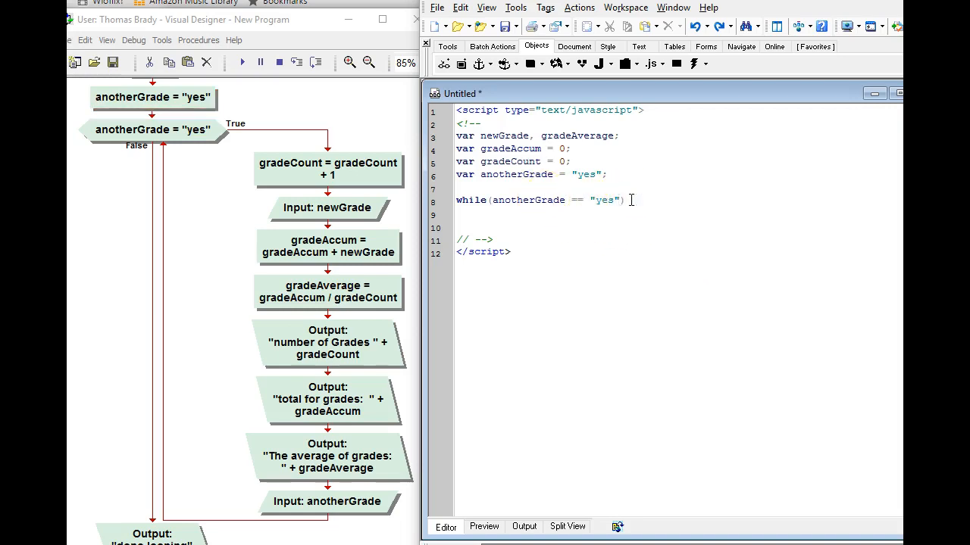
pyautogui.press('Return')
pyautogui.write('{')
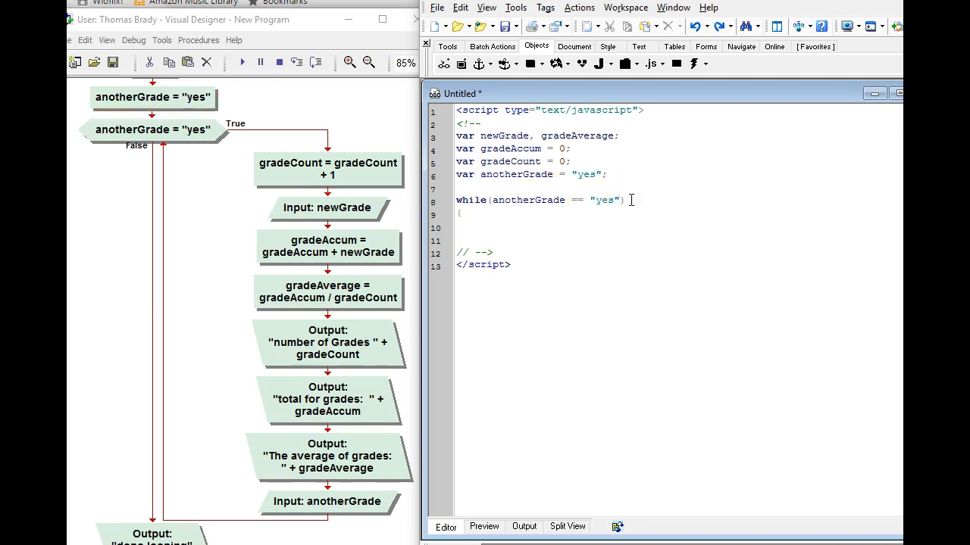
# Add the loop braces with //start loop and //end loop comments around an empty body.
pyautogui.press('Return')
pyautogui.press('Return')
pyautogui.press('Return')
pyautogui.write('}')
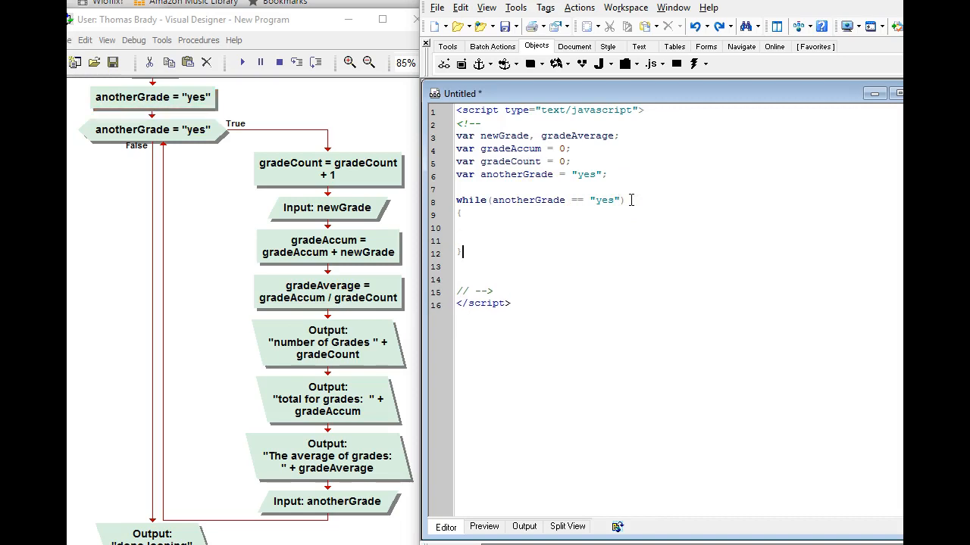
pyautogui.click(480, 211)
pyautogui.write('//')
pyautogui.write('start loop')
pyautogui.click(490, 251)
pyautogui.write('//end loo')
pyautogui.write('p')
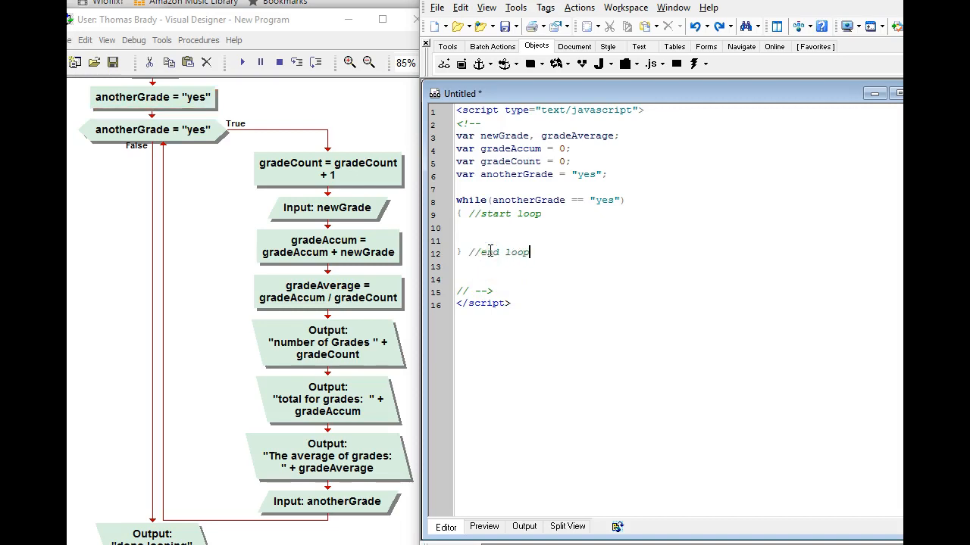
pyautogui.click(559, 251)
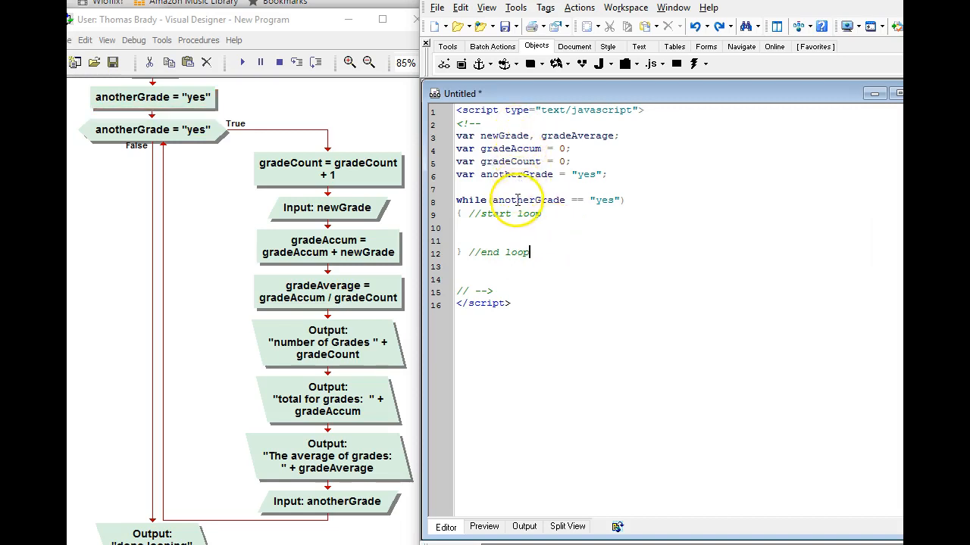
# Start the prompt line in the loop and copy "Another Grade? yes or no" from the flowchart input step.
pyautogui.click(488, 240)
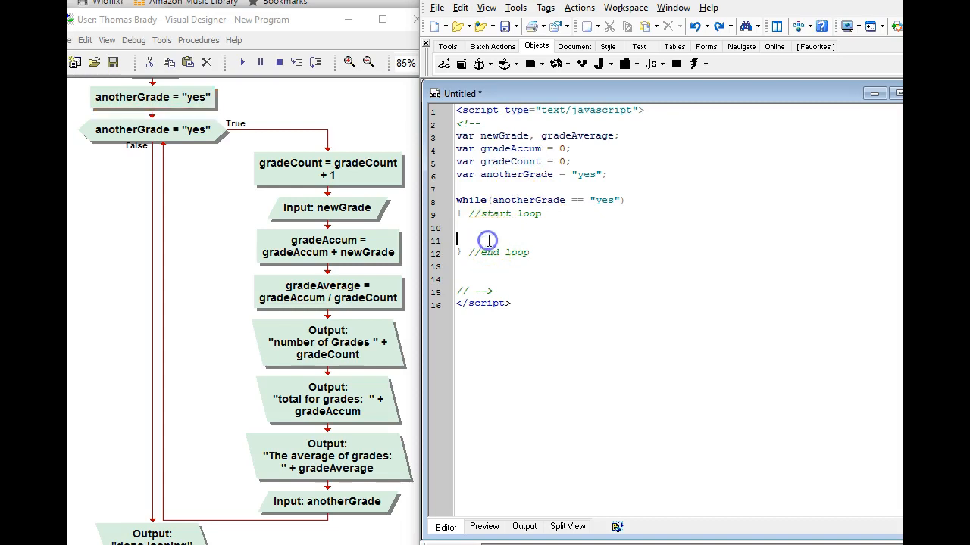
pyautogui.write('anotherGrade')
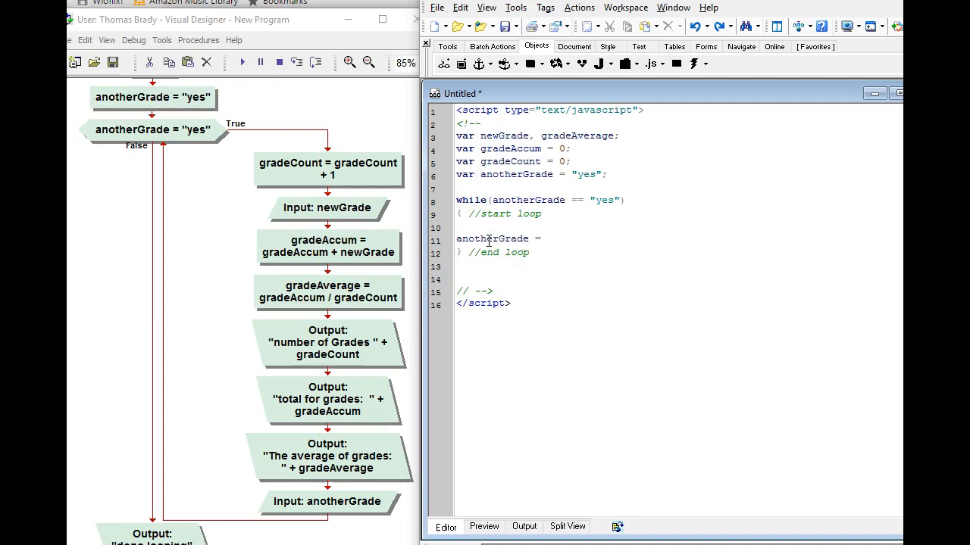
pyautogui.write(' = pr')
pyautogui.write('ompt(')
pyautogui.write(');')
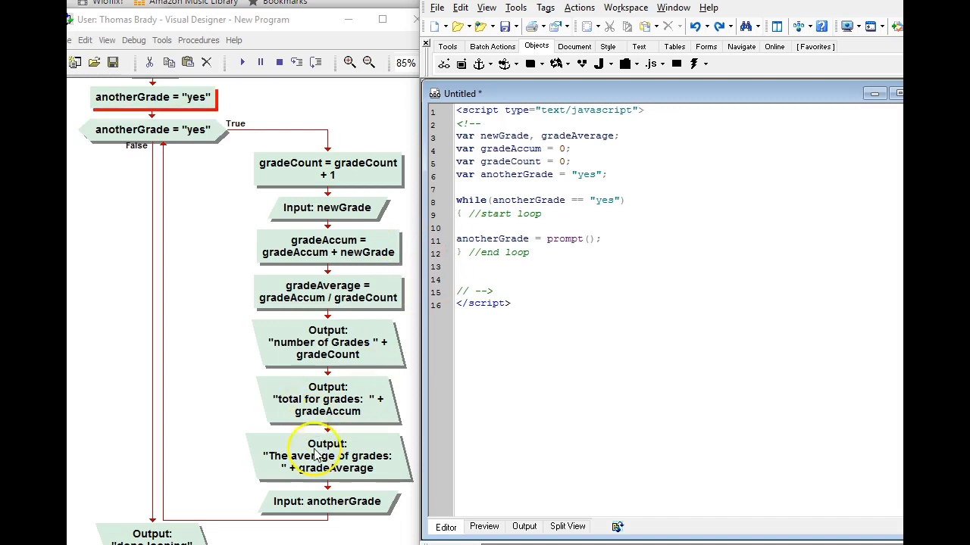
pyautogui.click(322, 504)
pyautogui.doubleClick(322, 506)
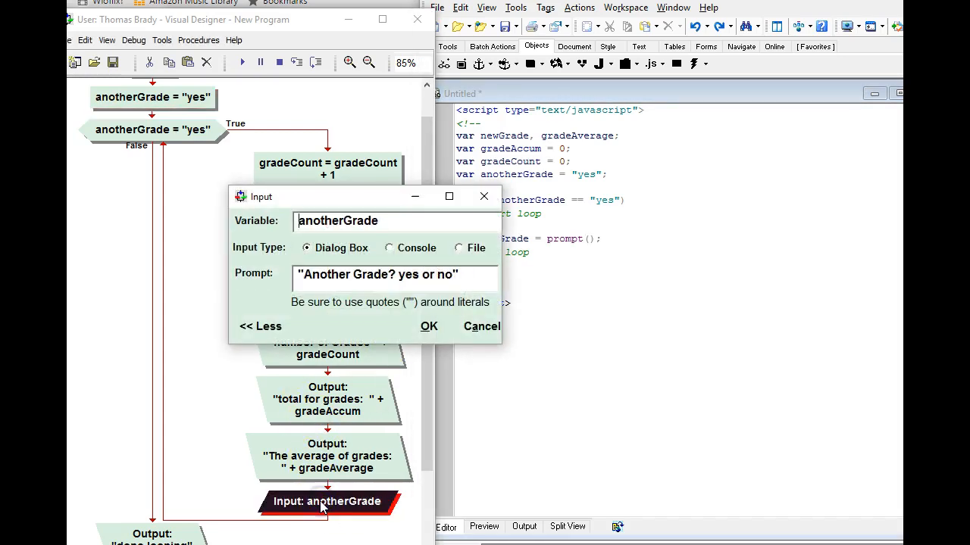
pyautogui.moveTo(463, 276); pyautogui.dragTo(269, 284)
pyautogui.hotkey('ctrl', 'c')
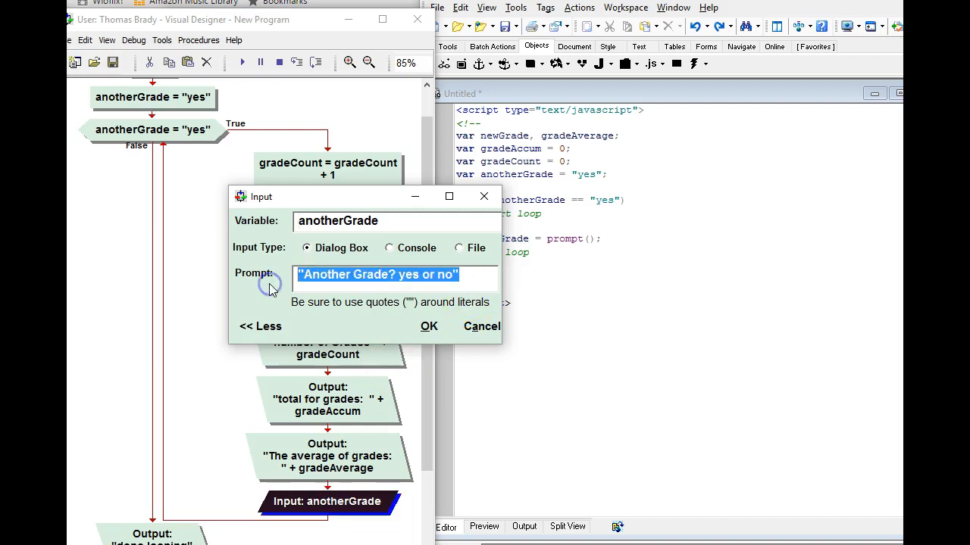
pyautogui.click(481, 325)
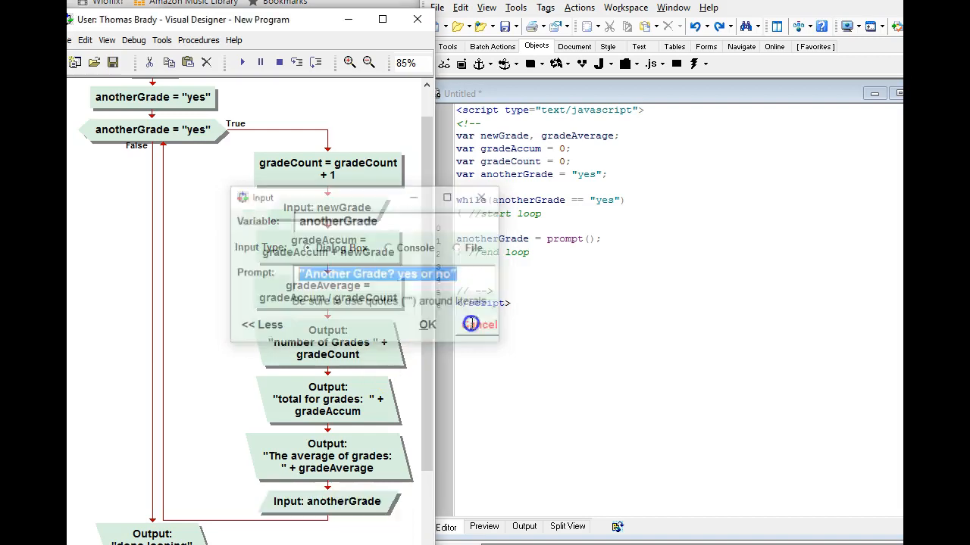
# Complete anotherGrade = prompt("Another Grade? yes or no", "yes"); with yes as default.
pyautogui.click(591, 239)
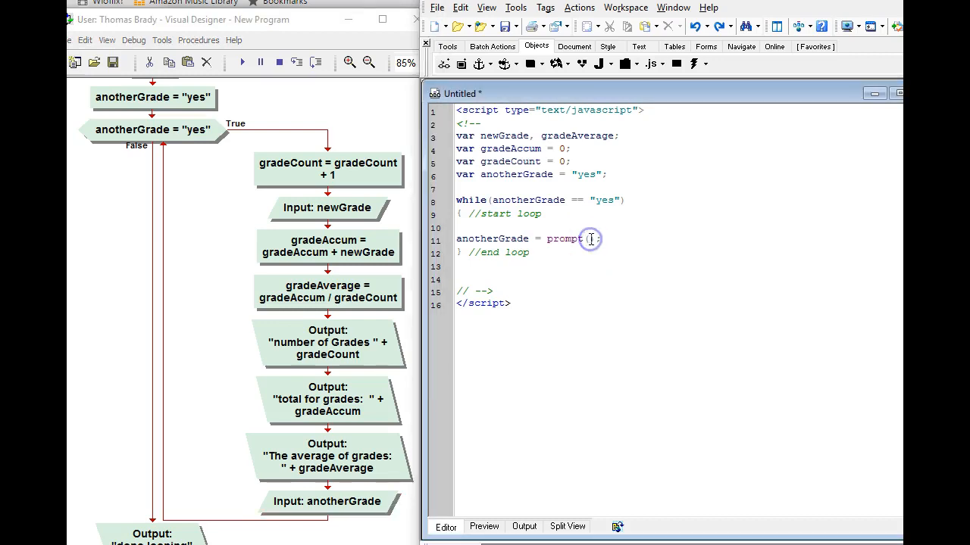
pyautogui.hotkey('ctrl', 'v')
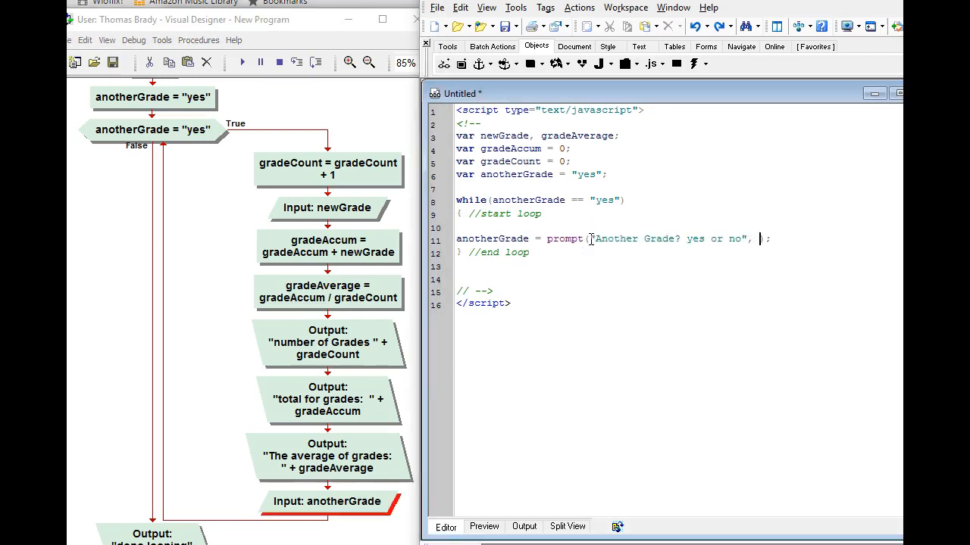
pyautogui.write('"yes"')
pyautogui.click(601, 242)
pyautogui.click(745, 283)
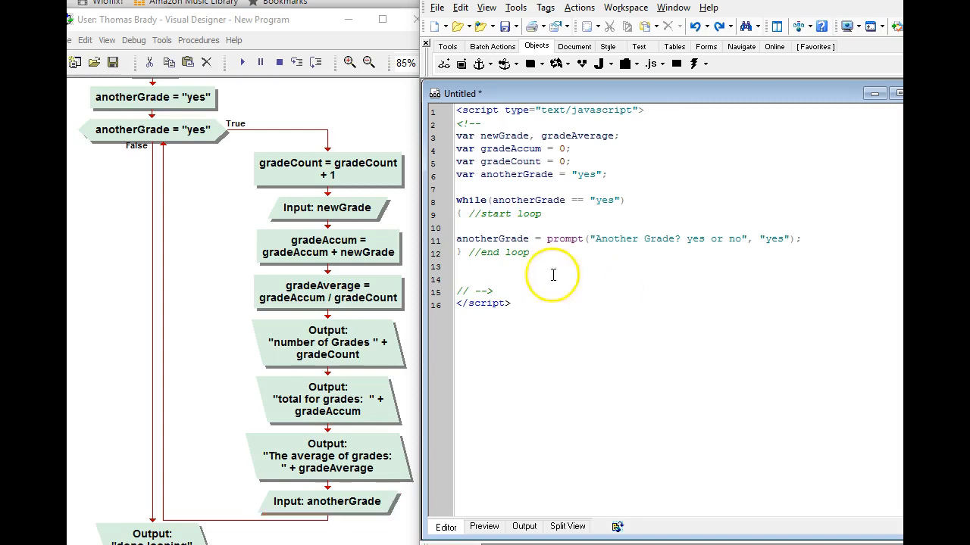
# Add alert("done Looping"); on line 13 after the loop's closing brace.
pyautogui.click(466, 267)
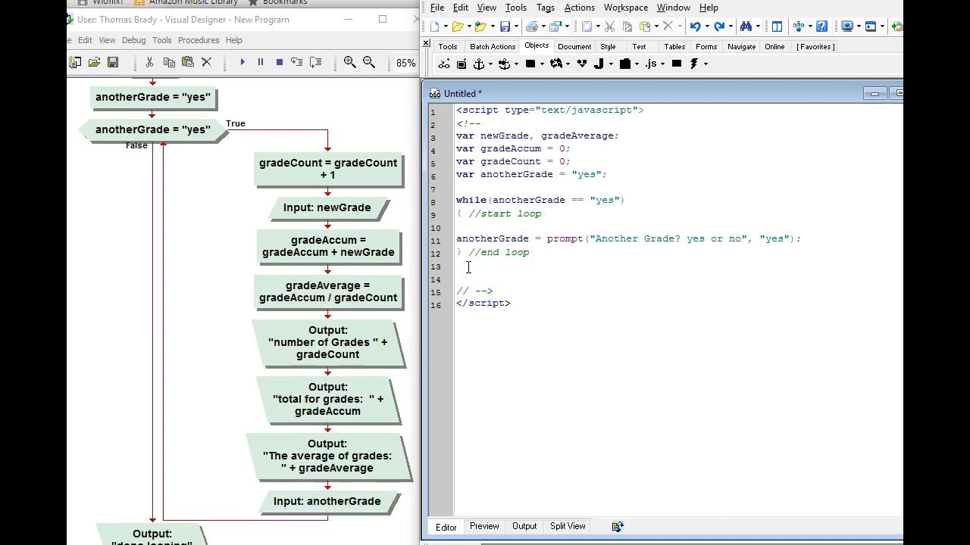
pyautogui.write('aler')
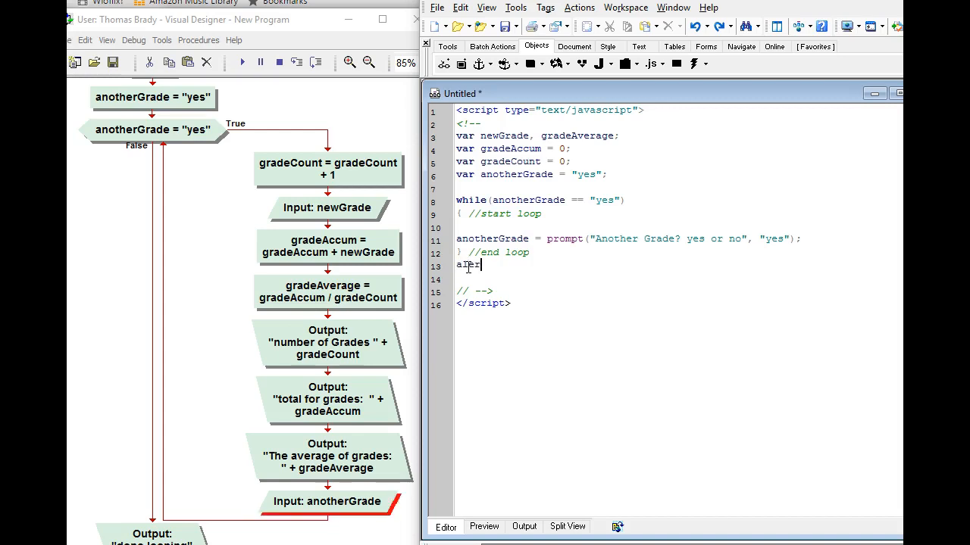
pyautogui.write('t()')
pyautogui.write(';')
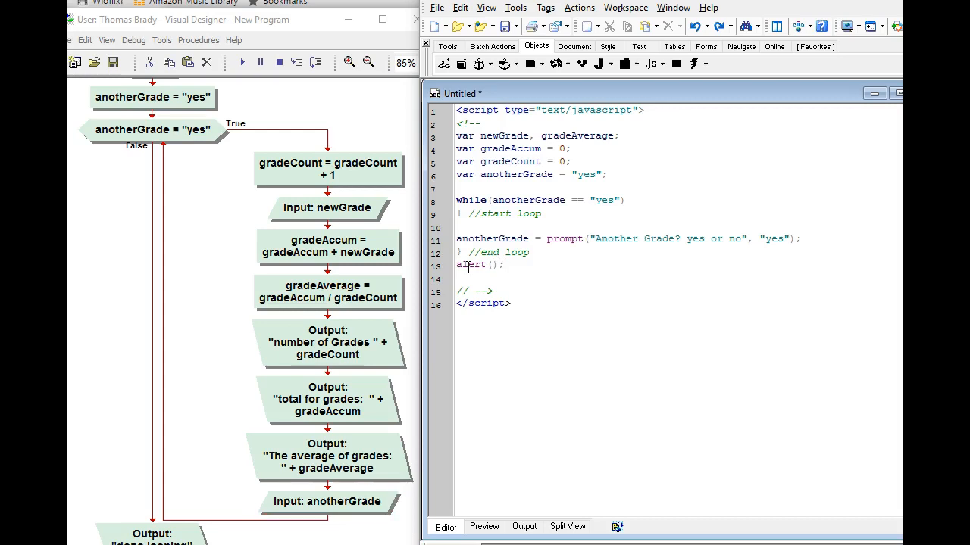
pyautogui.press('Left')
pyautogui.press('Left')
pyautogui.write('"')
pyautogui.write('Loo')
pyautogui.write('"')
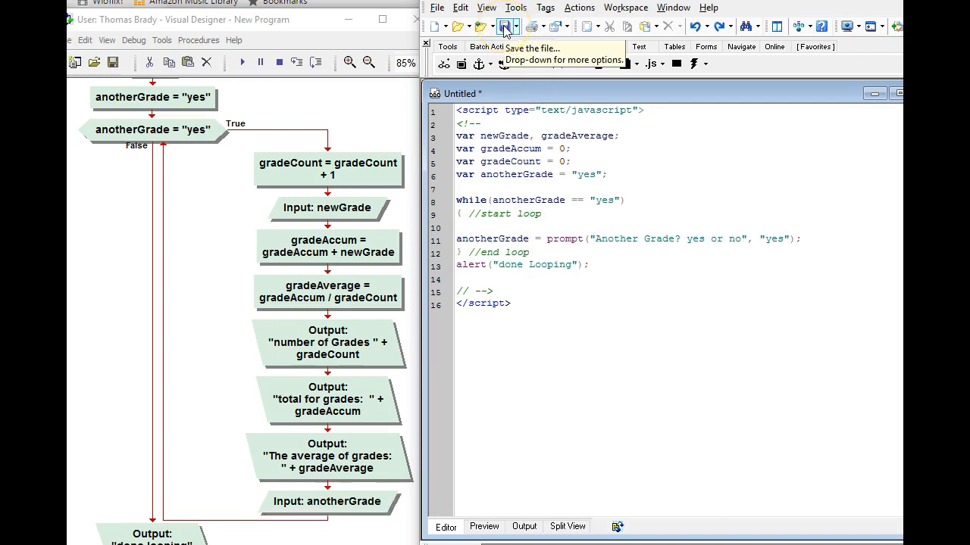
# Save the script as gradecode.htm in the CPT114OnlineLessons Lesson7 folder.
pyautogui.click(506, 29)
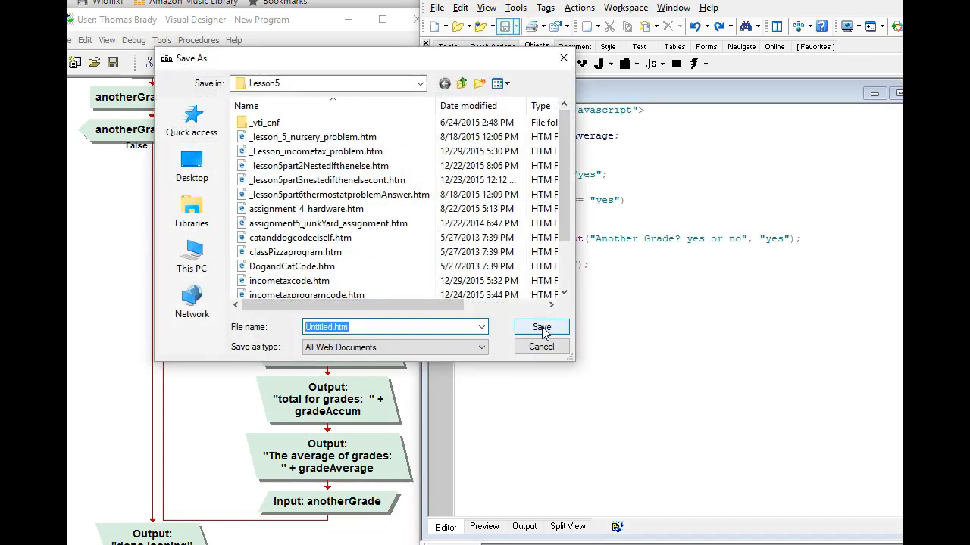
pyautogui.click(462, 83)
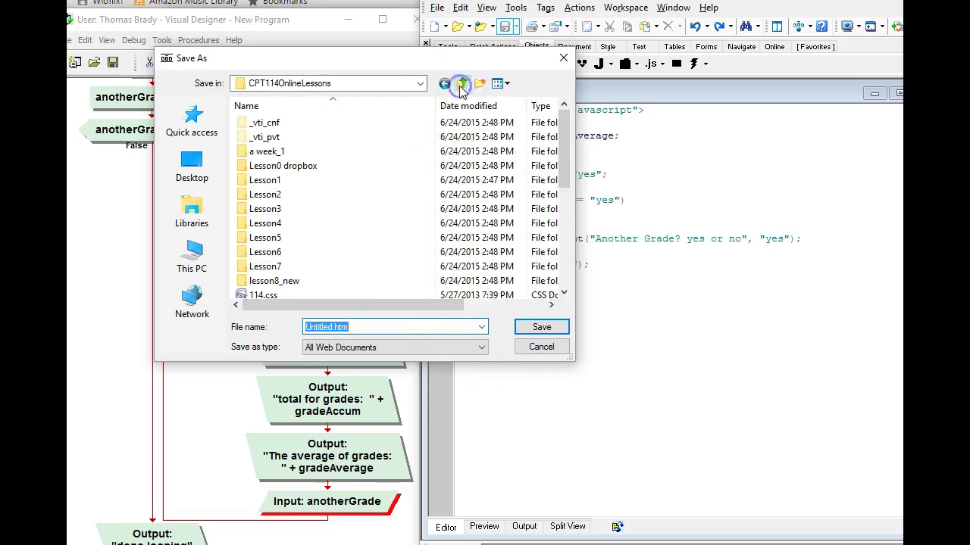
pyautogui.click(269, 267)
pyautogui.doubleClick(269, 267)
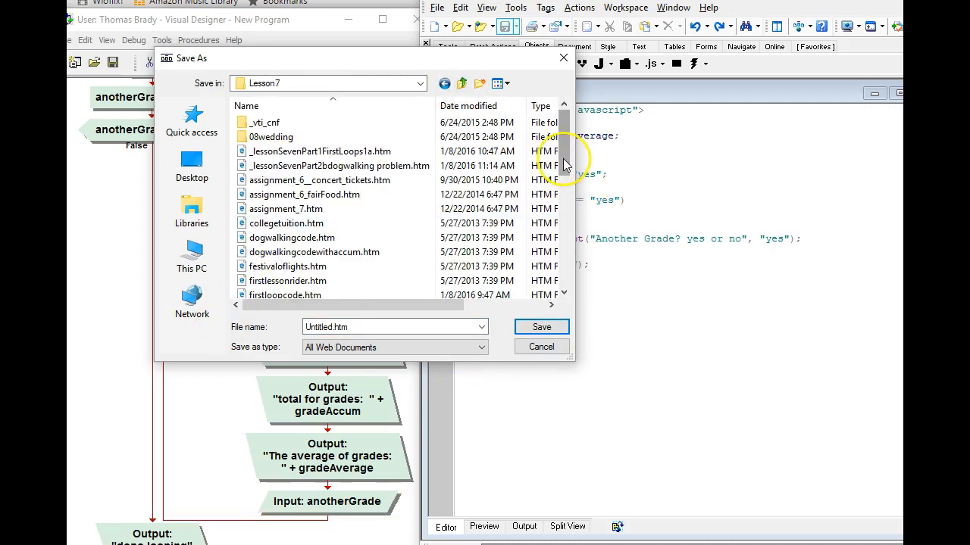
pyautogui.moveTo(566, 161)
pyautogui.mouseDown()
pyautogui.moveTo(546, 274)
pyautogui.moveTo(549, 250)
pyautogui.mouseUp()
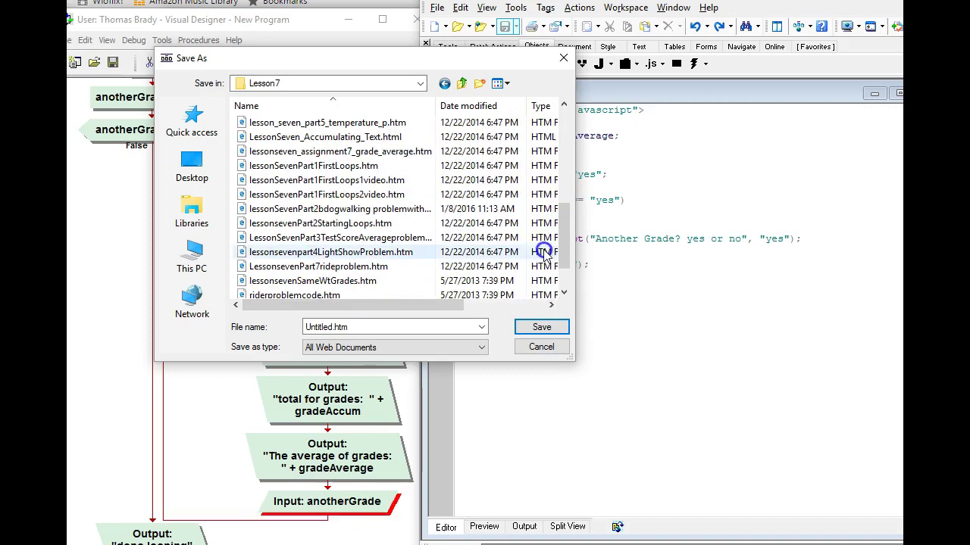
pyautogui.doubleClick(335, 326)
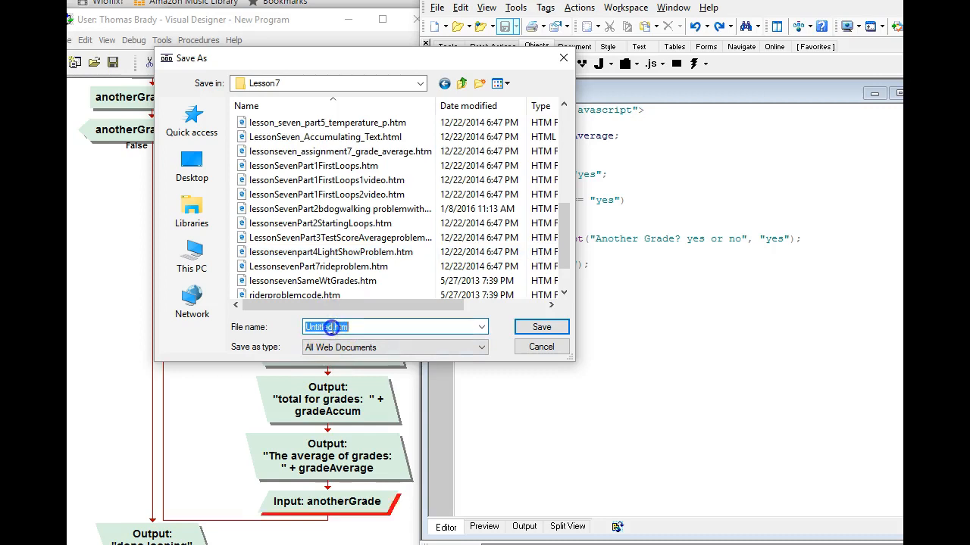
pyautogui.doubleClick(322, 328)
pyautogui.write('gra')
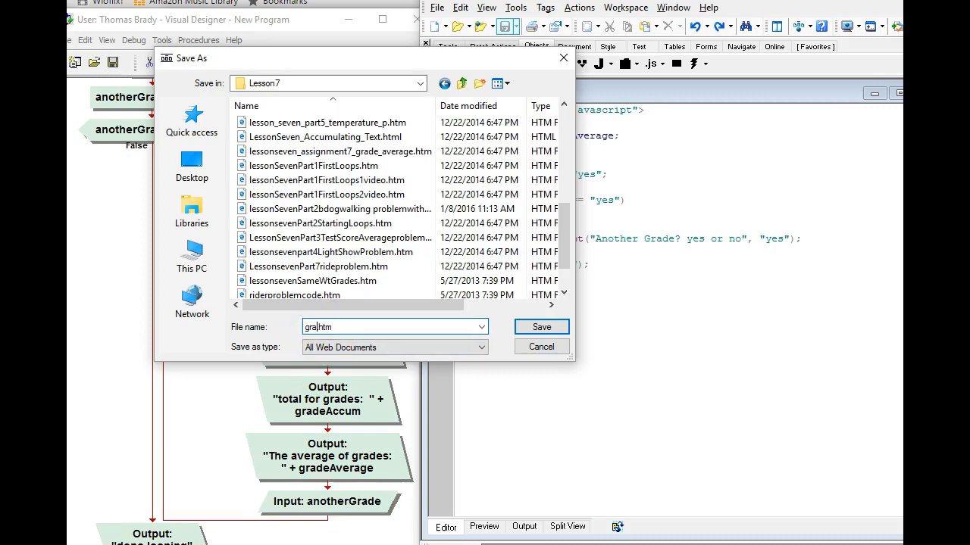
pyautogui.write('decode')
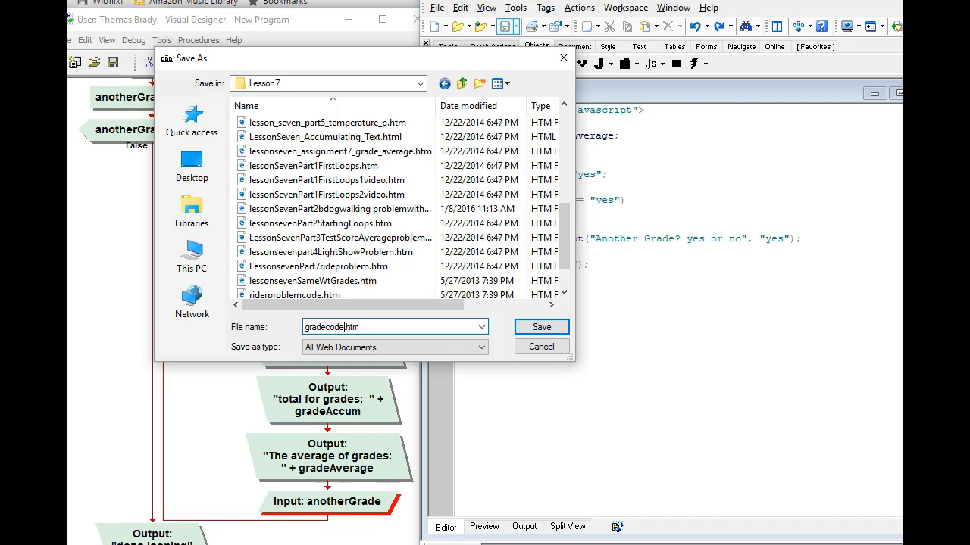
pyautogui.click(542, 326)
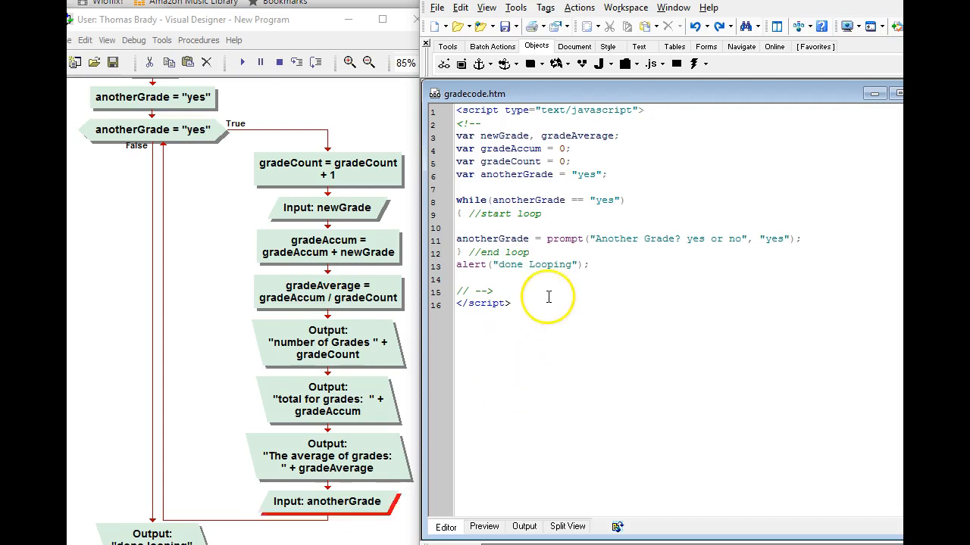
# Preview the page, answer yes once then no, and dismiss the done Looping alert.
pyautogui.click(484, 526)
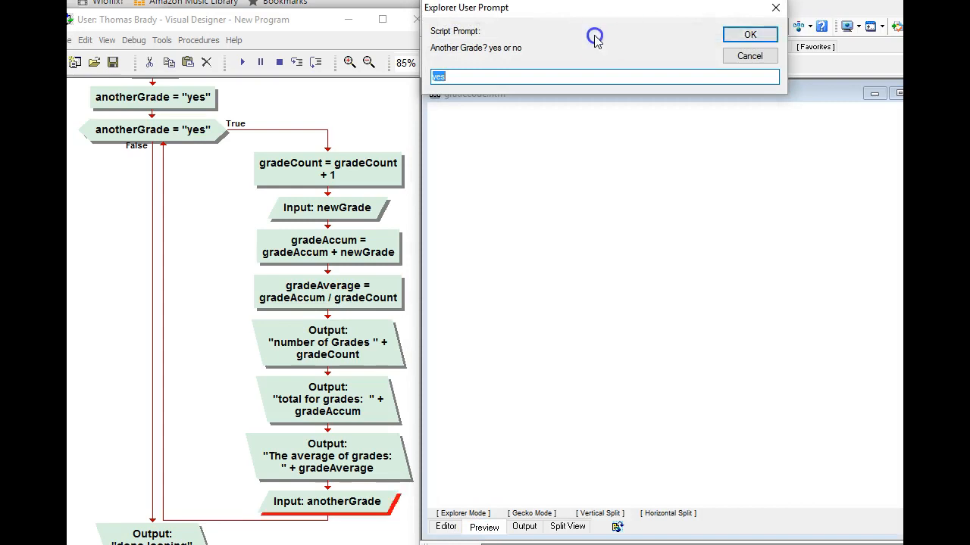
pyautogui.click(750, 35)
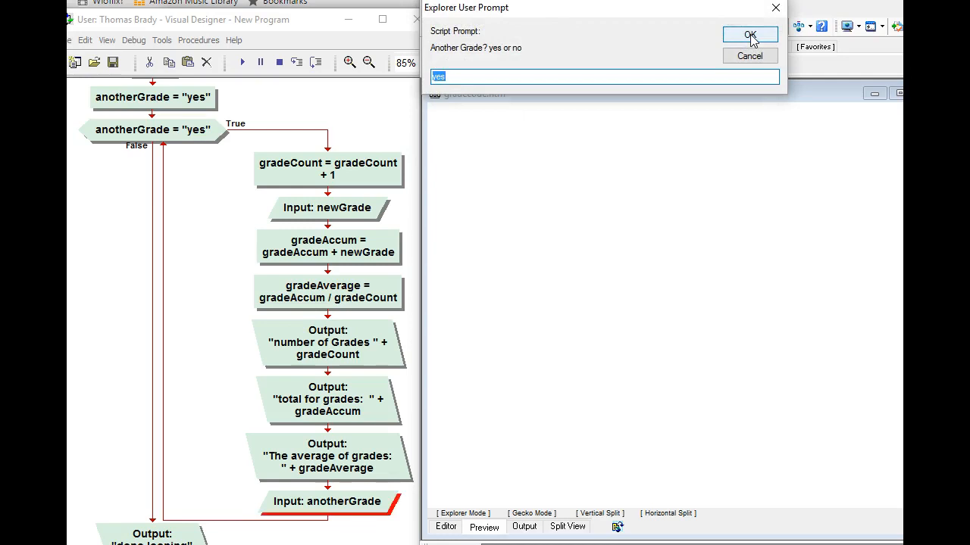
pyautogui.write('no')
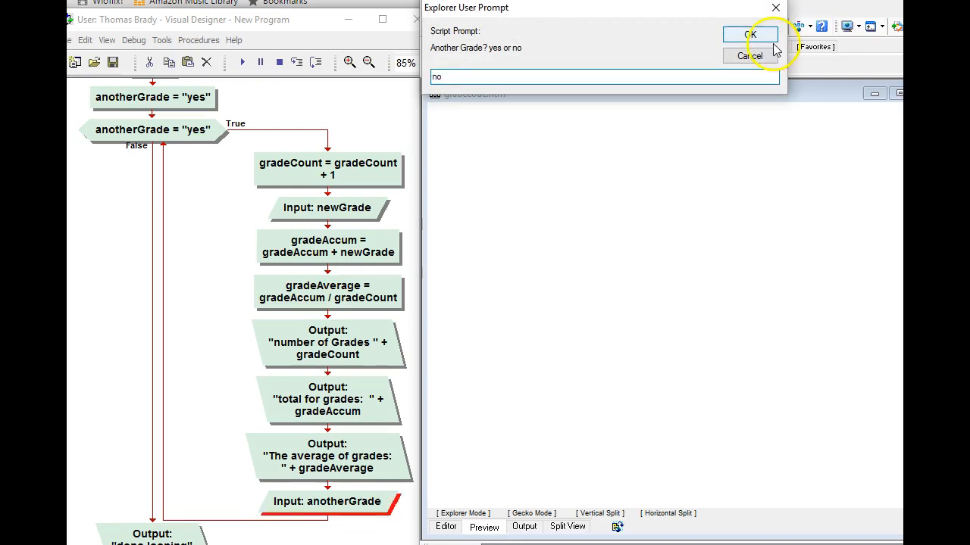
pyautogui.click(757, 35)
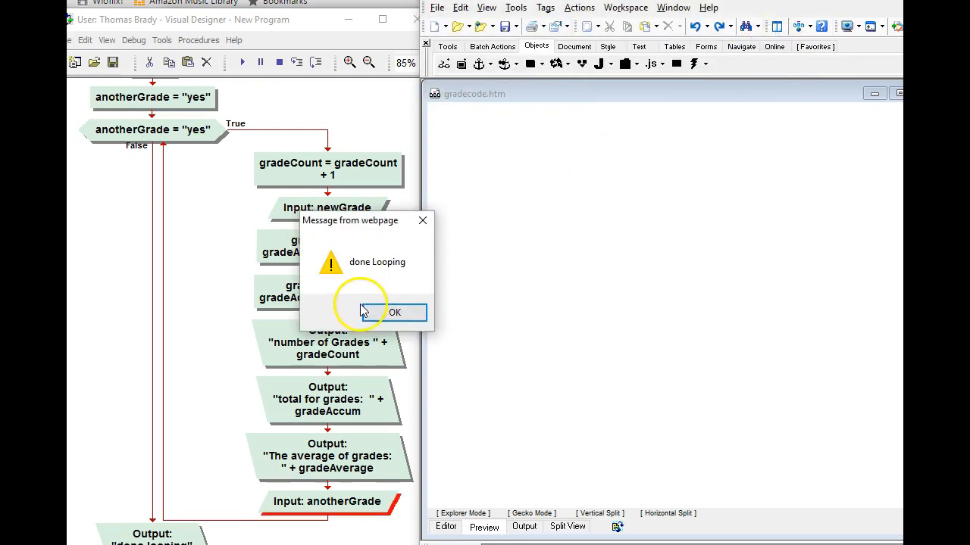
pyautogui.click(394, 312)
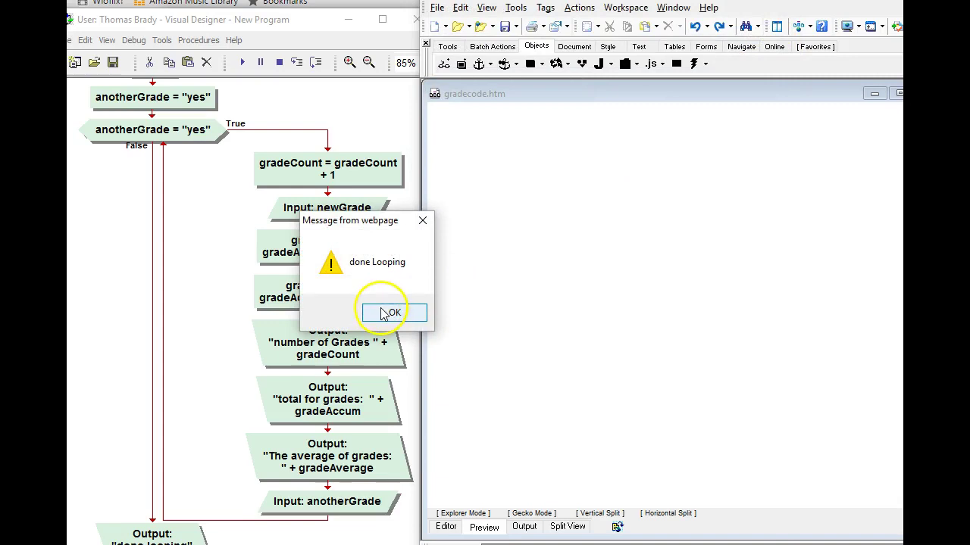
# Return to the Editor view and switch over to the Notepad pseudocode.
pyautogui.click(446, 527)
pyautogui.click(577, 354)
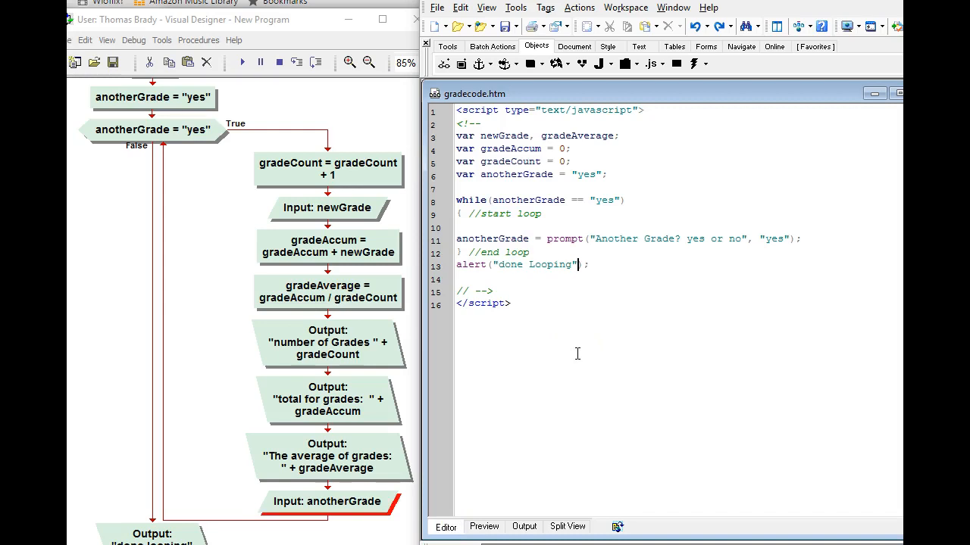
pyautogui.hotkey('alt', 'Tab')
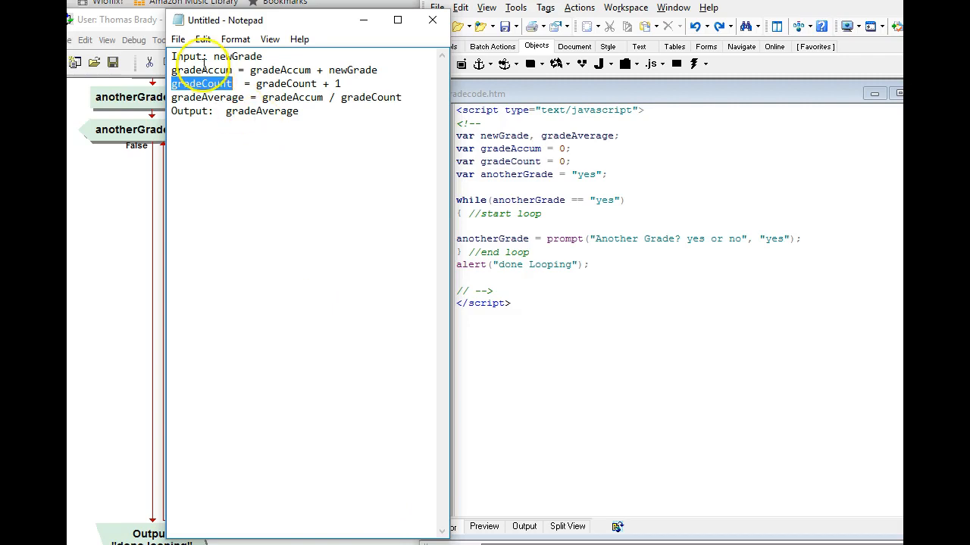
# Select the gradeCount line in the notes and tidy the empty line inside the loop body.
pyautogui.click(345, 83)
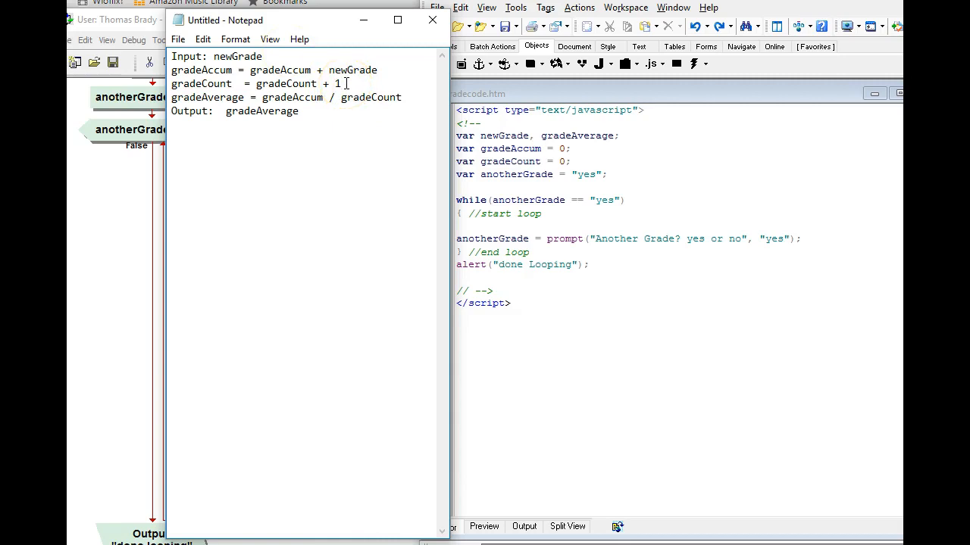
pyautogui.moveTo(344, 84); pyautogui.dragTo(171, 84)
pyautogui.click(132, 99)
pyautogui.click(515, 228)
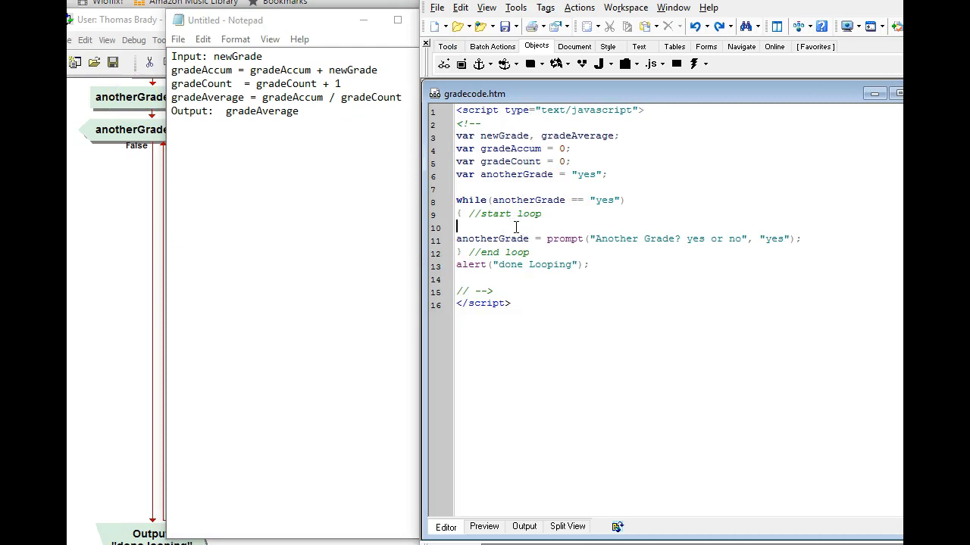
pyautogui.press('Return')
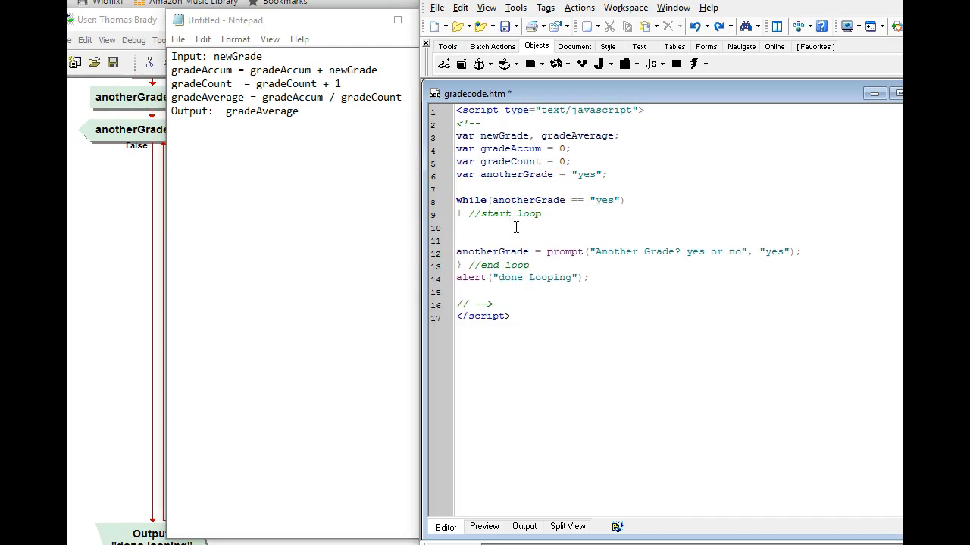
pyautogui.press('BackSpace')
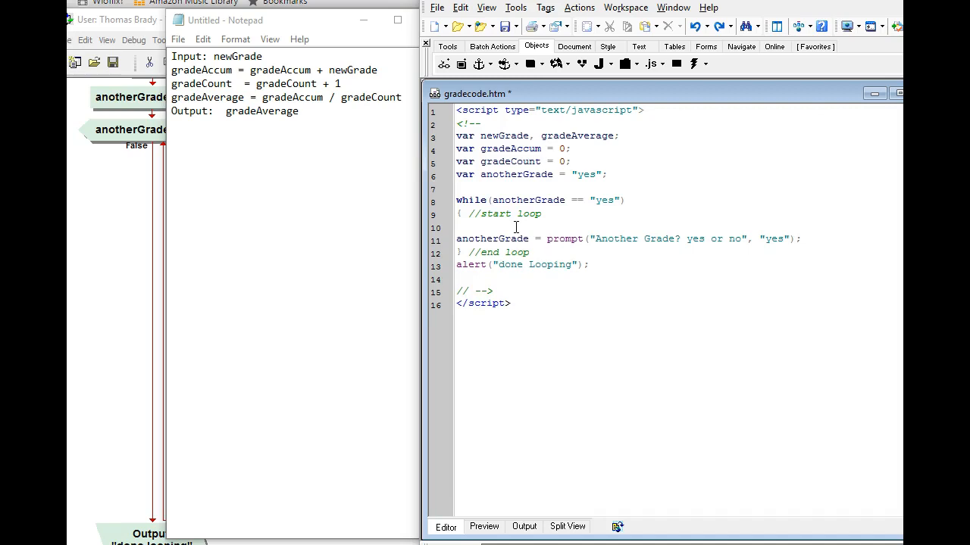
pyautogui.press('Return')
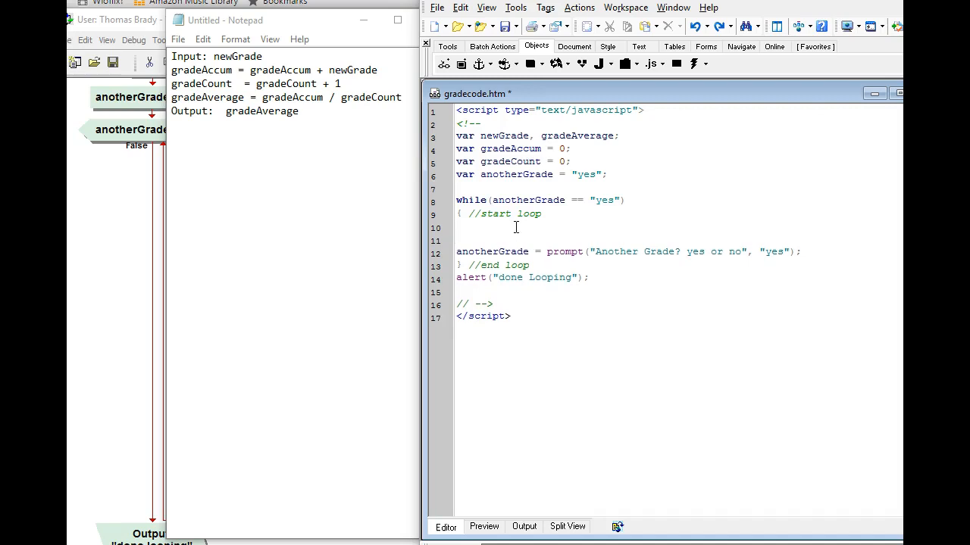
pyautogui.press('BackSpace')
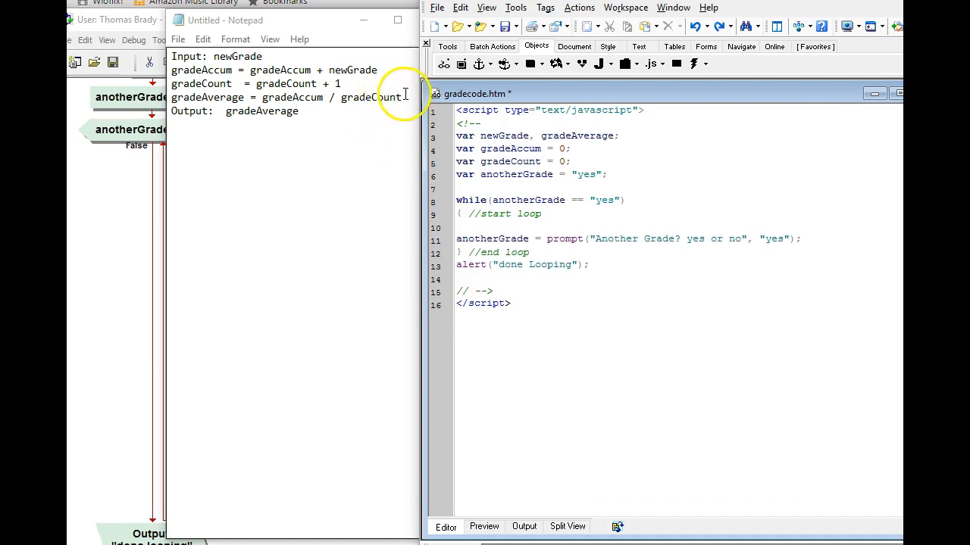
# Paste gradeCount = gradeCount + 1; at the top of the loop body with blank lines for alert(); below.
pyautogui.moveTo(405, 97); pyautogui.dragTo(171, 97)
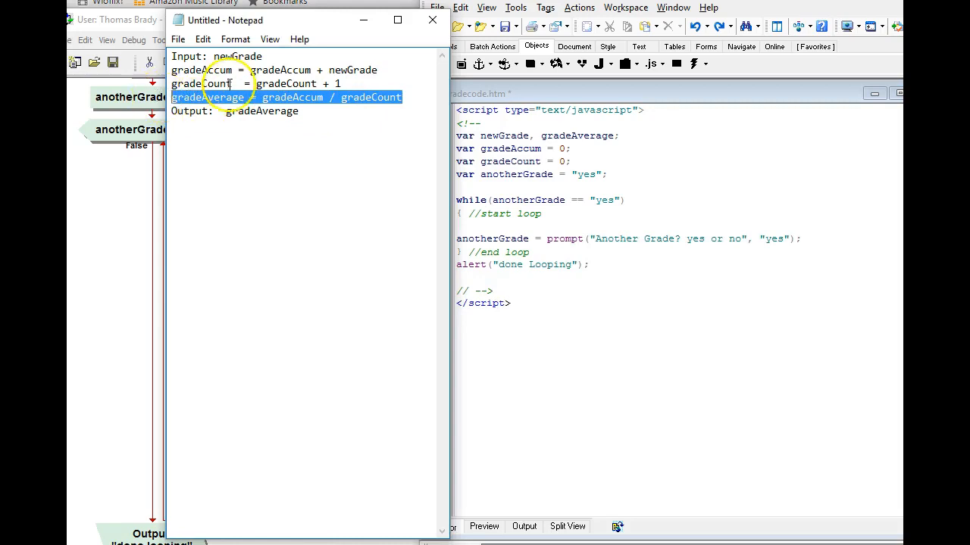
pyautogui.click(346, 97)
pyautogui.moveTo(171, 97)
pyautogui.mouseDown()
pyautogui.moveTo(204, 97)
pyautogui.moveTo(172, 80)
pyautogui.mouseUp()
pyautogui.hotkey('ctrl', 'c')
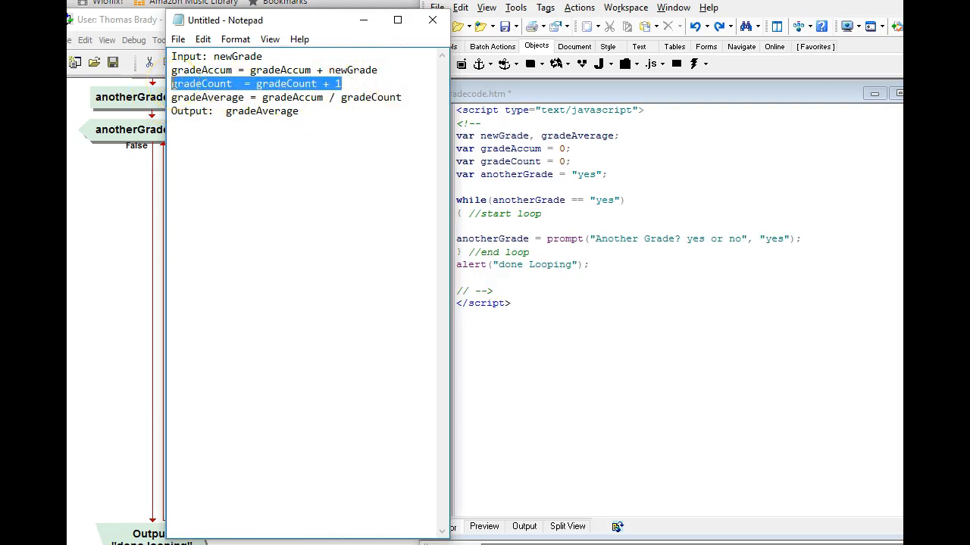
pyautogui.click(468, 226)
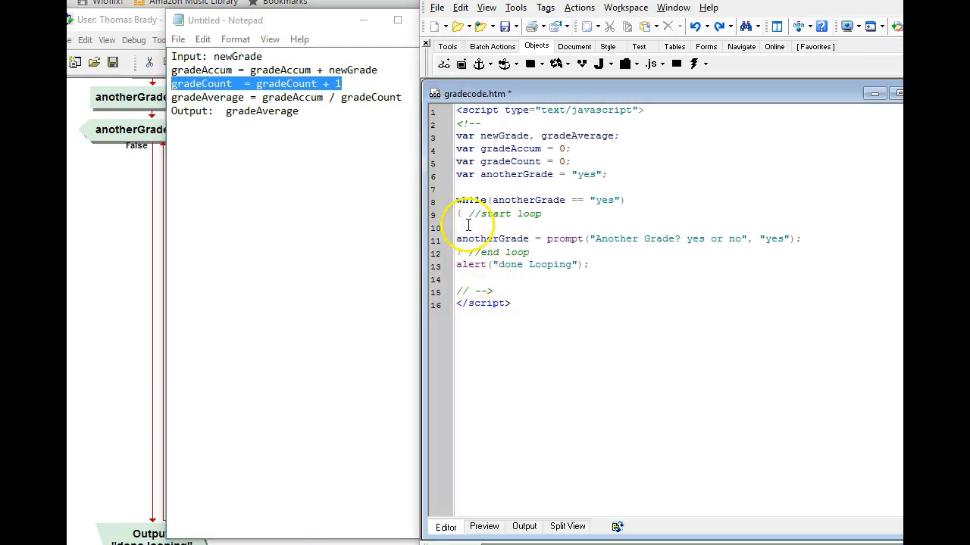
pyautogui.hotkey('ctrl', 'v')
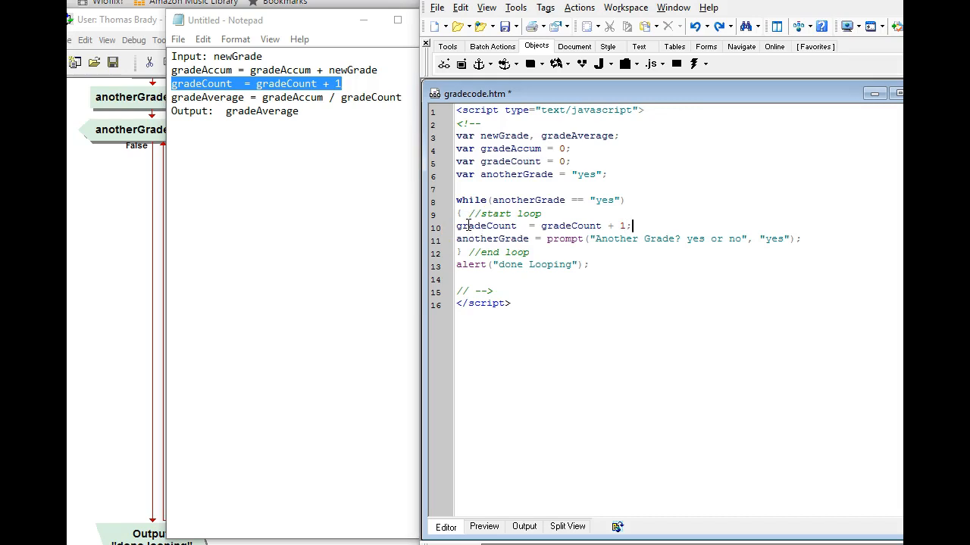
pyautogui.press('Return')
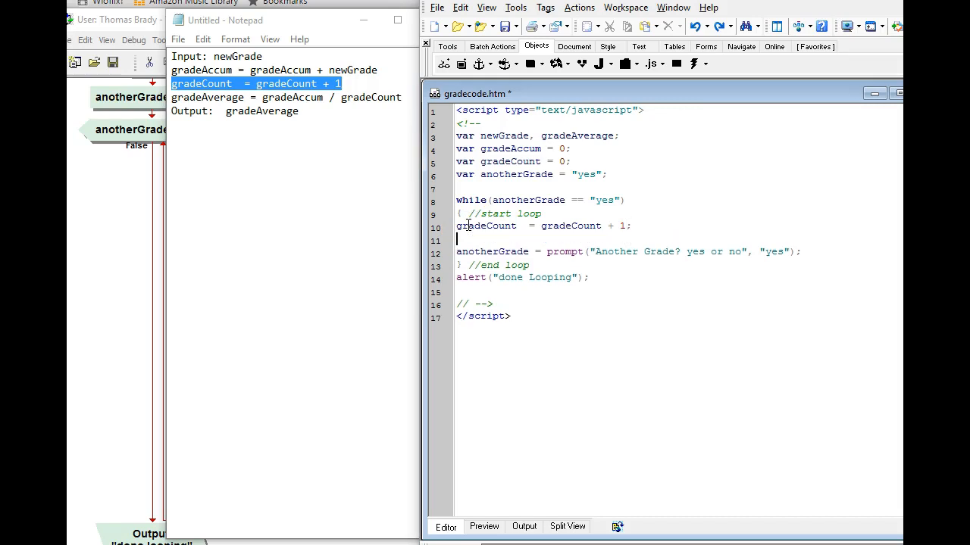
pyautogui.press('Return')
pyautogui.write('alert();')
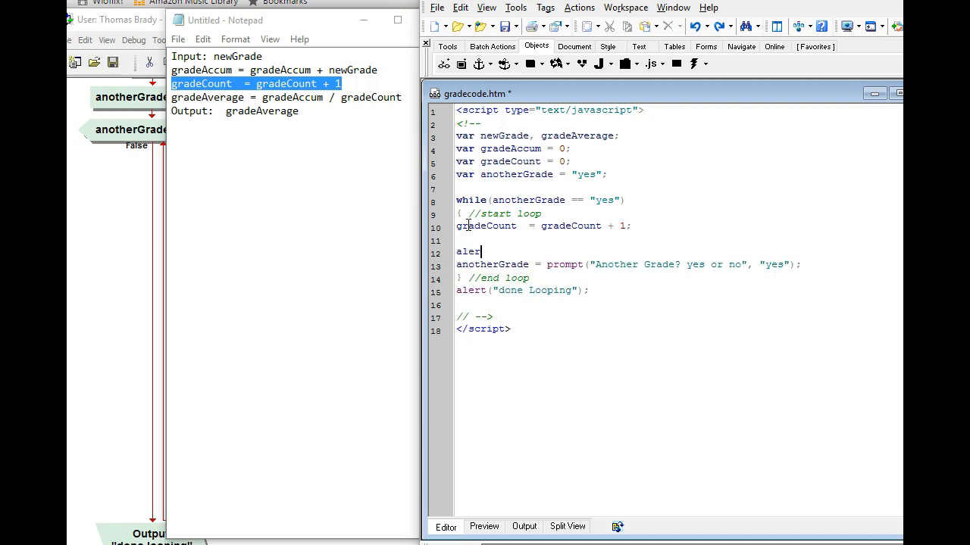
# Fill the alert with "number of Grades " + gradeCount copied from the flowchart and save gradecode.htm.
pyautogui.click(117, 277)
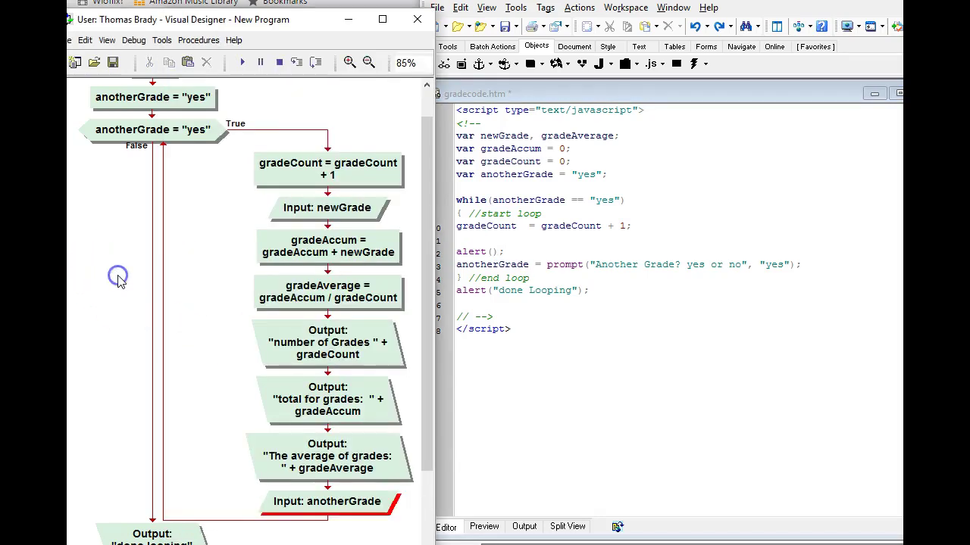
pyautogui.doubleClick(355, 342)
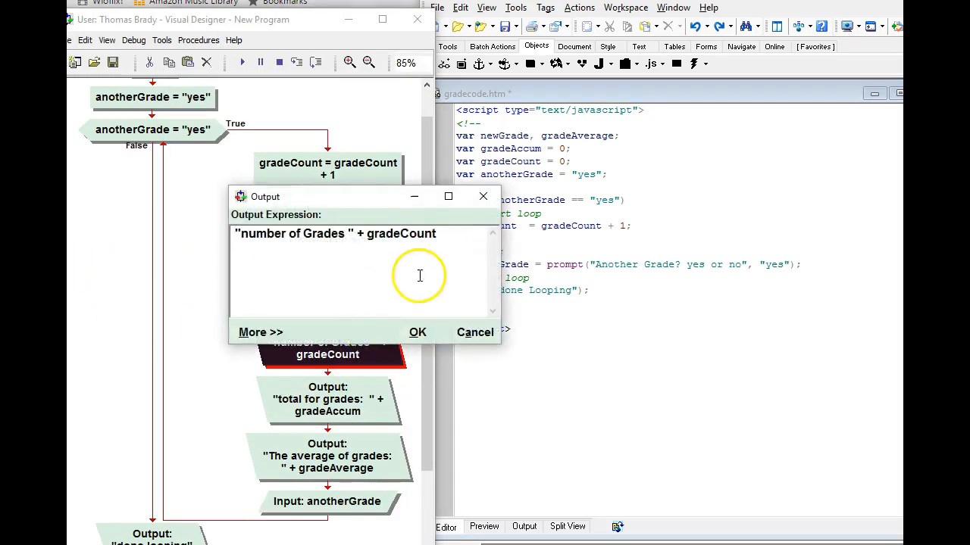
pyautogui.moveTo(454, 234); pyautogui.dragTo(152, 244)
pyautogui.hotkey('ctrl', 'c')
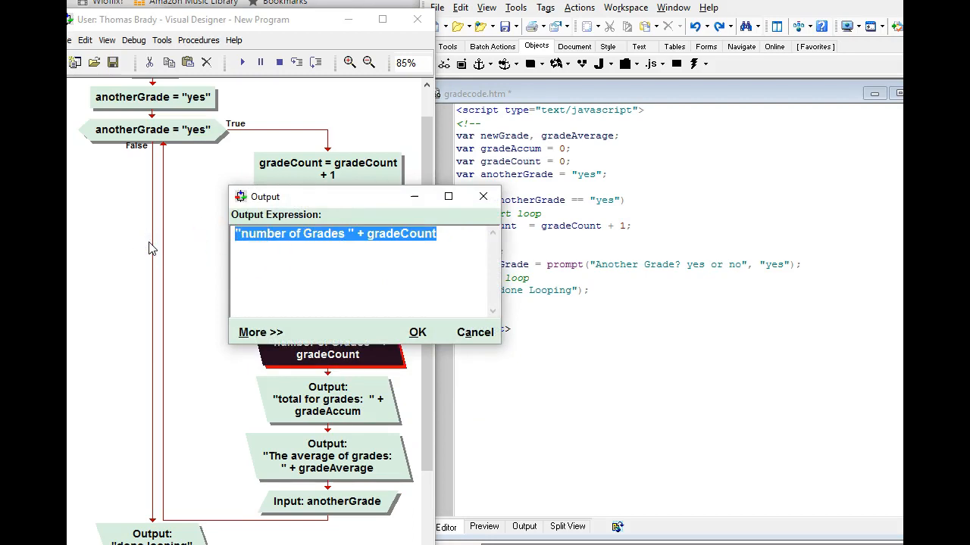
pyautogui.click(475, 332)
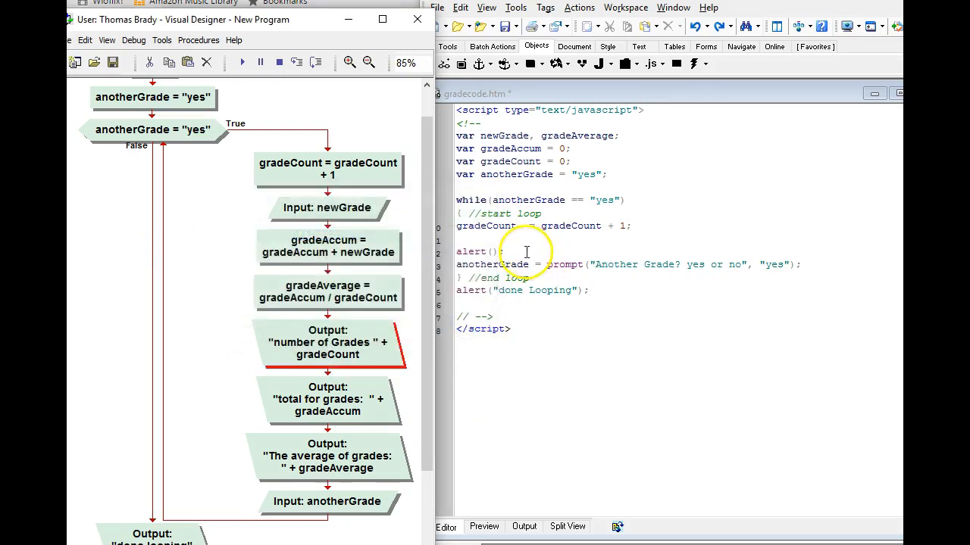
pyautogui.click(493, 251)
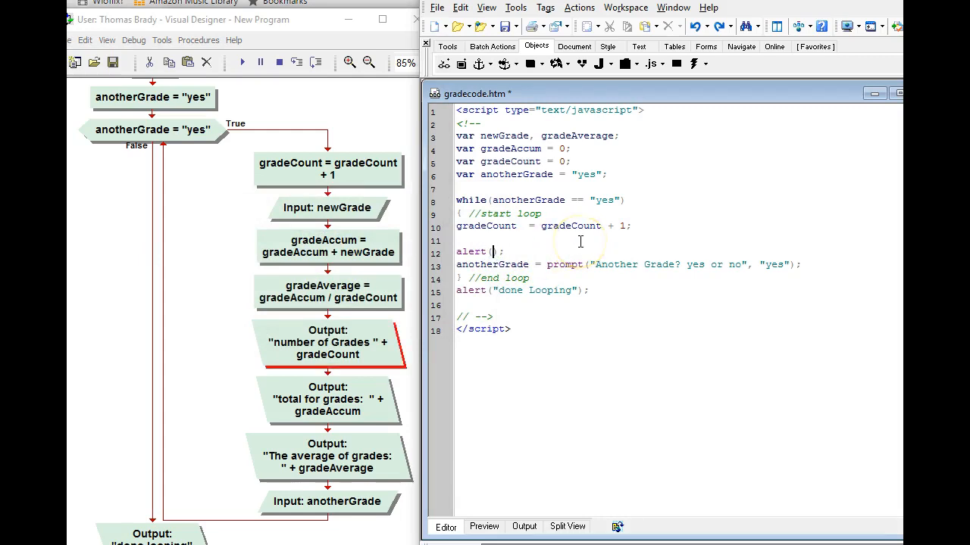
pyautogui.hotkey('ctrl', 'v')
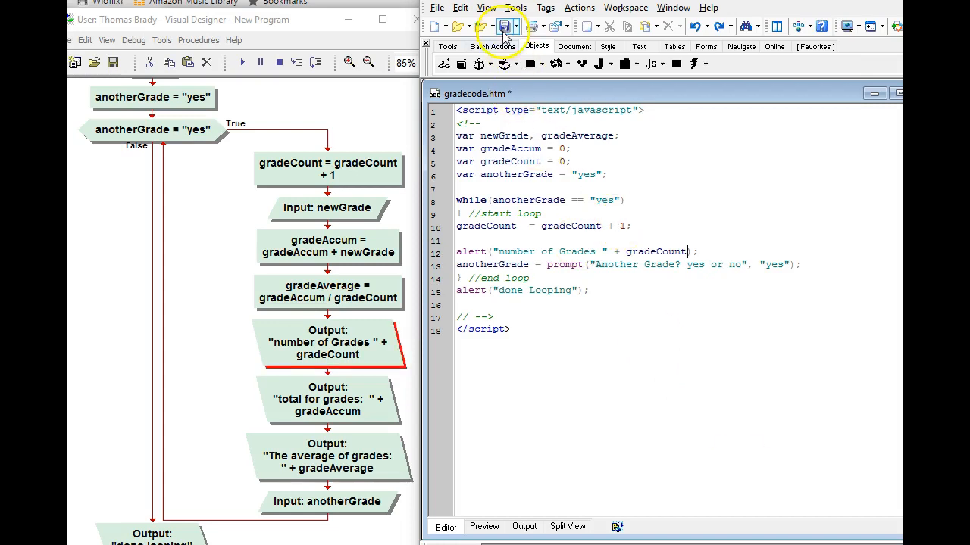
pyautogui.click(504, 27)
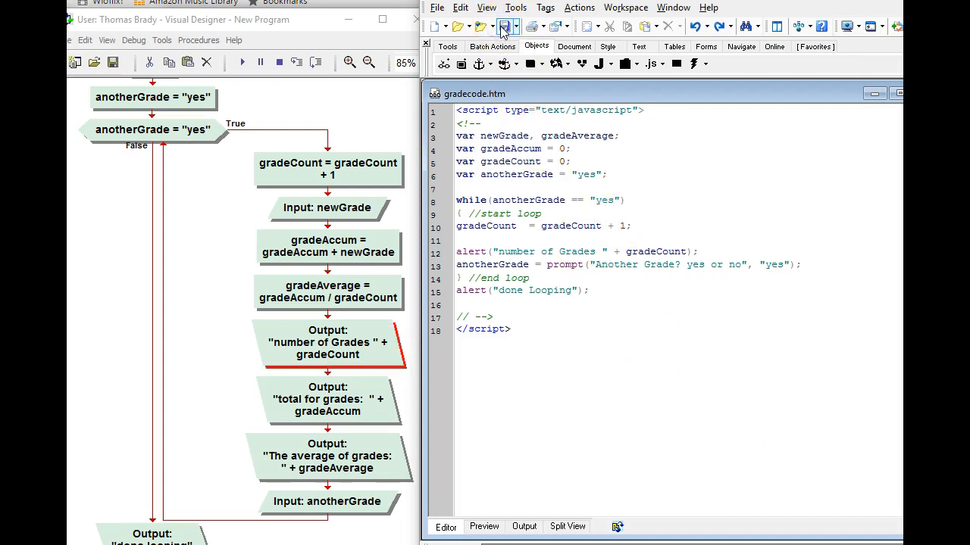
pyautogui.click(483, 528)
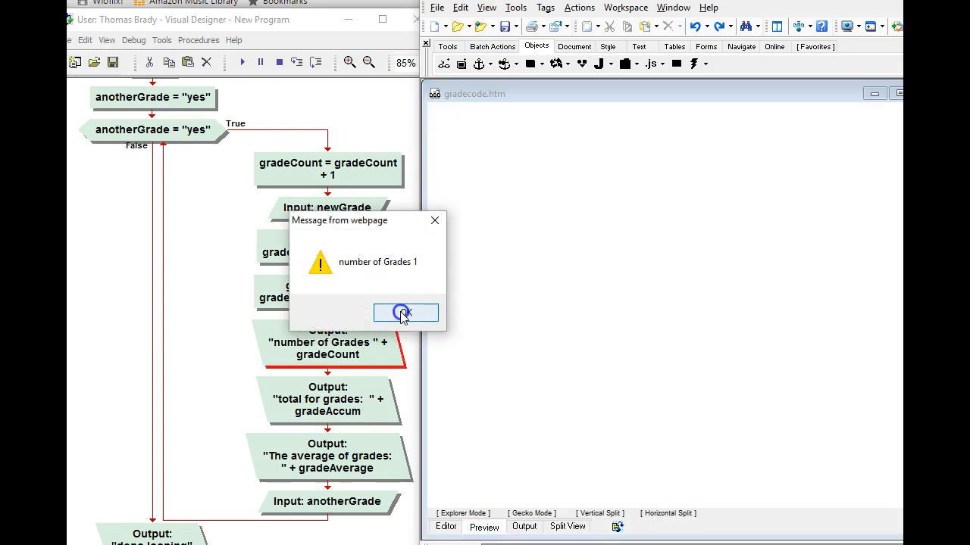
pyautogui.click(394, 315)
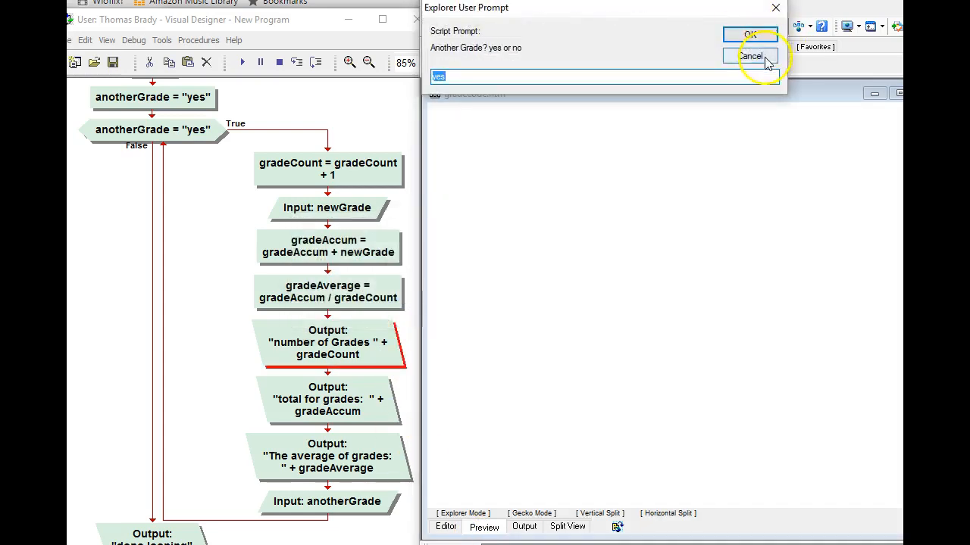
pyautogui.click(750, 34)
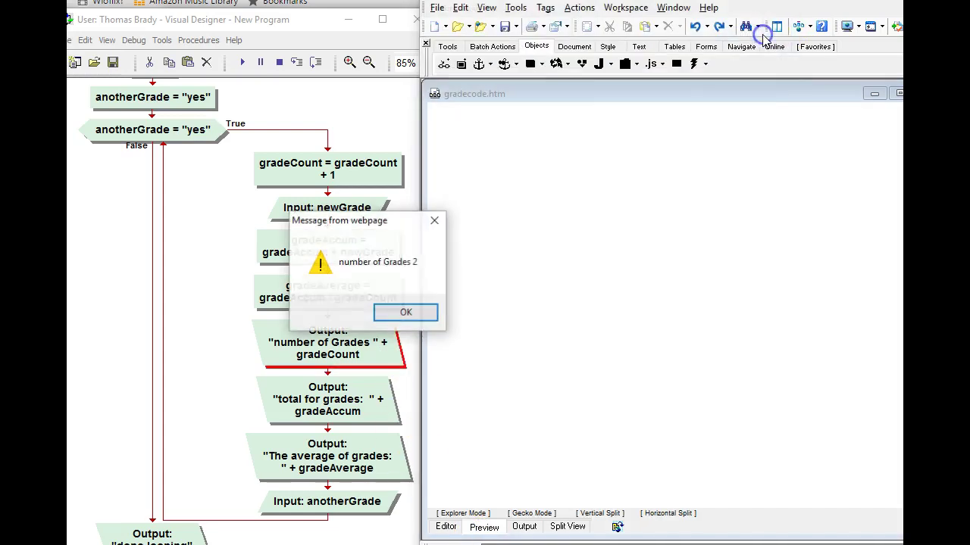
pyautogui.click(406, 313)
pyautogui.write('no')
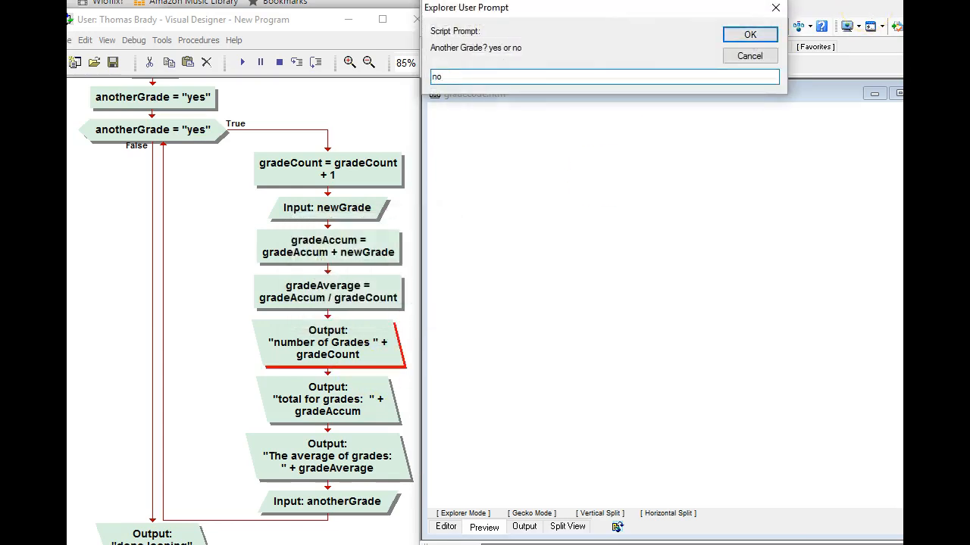
pyautogui.click(750, 34)
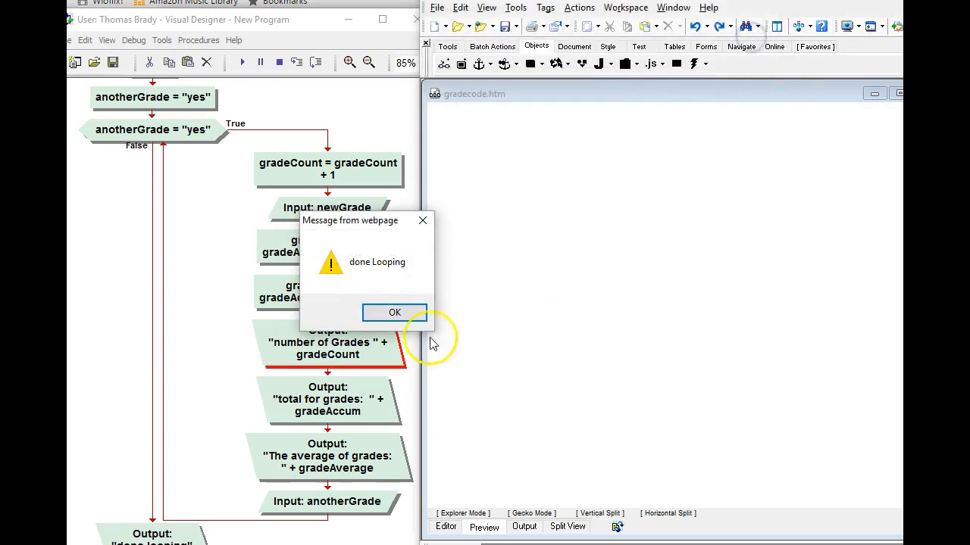
pyautogui.click(406, 312)
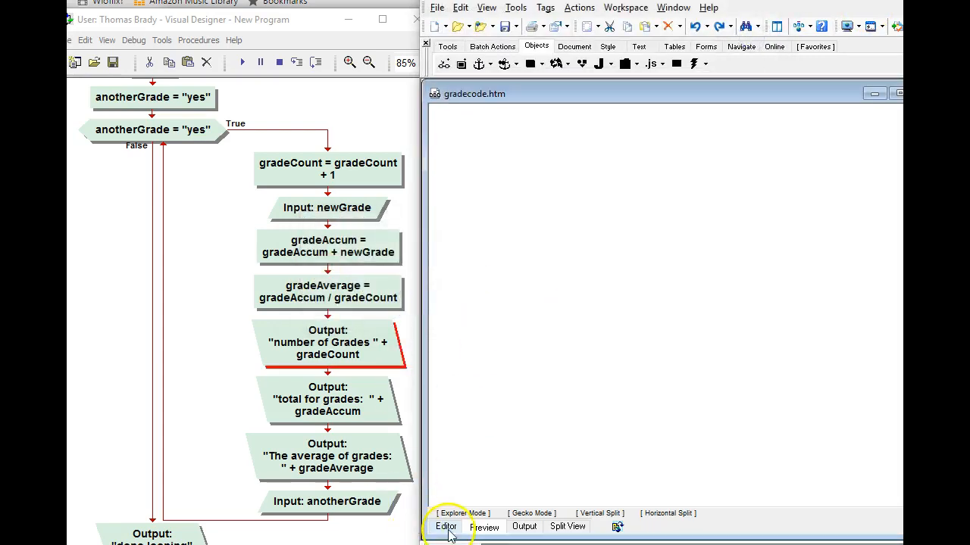
pyautogui.click(446, 528)
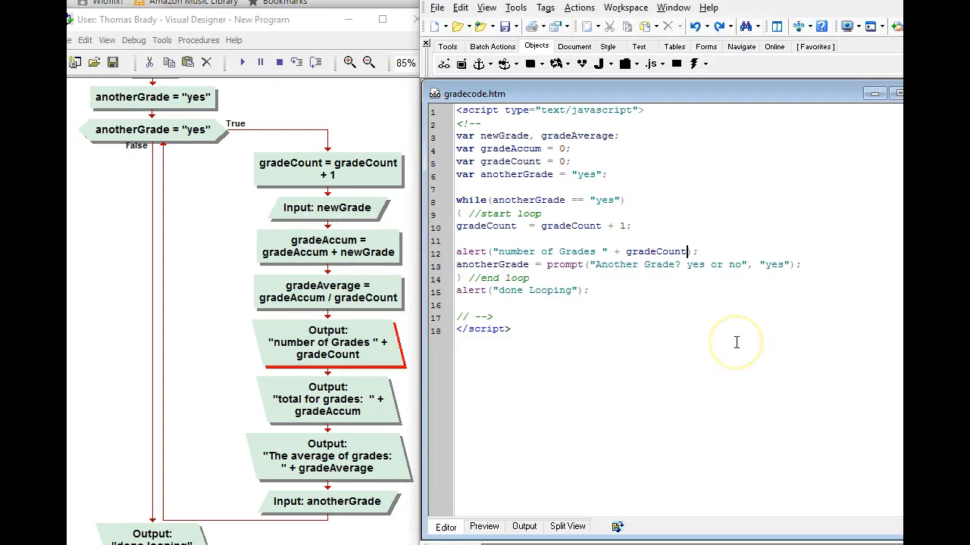
# Move newGrade from the line 3 declaration onto a new line inside the loop after the increment.
pyautogui.click(629, 226)
pyautogui.press('Return')
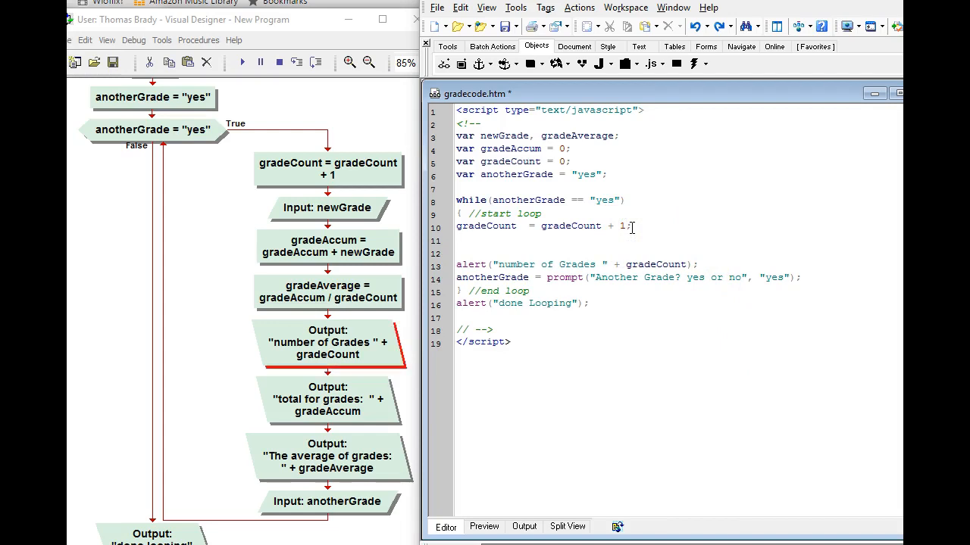
pyautogui.moveTo(528, 136); pyautogui.dragTo(480, 136)
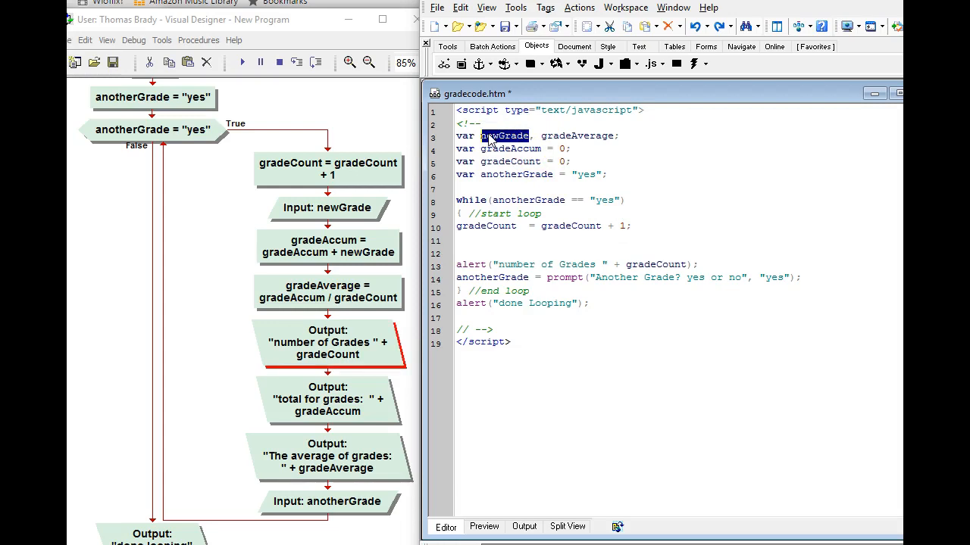
pyautogui.click(459, 188)
pyautogui.moveTo(504, 135); pyautogui.dragTo(461, 240)
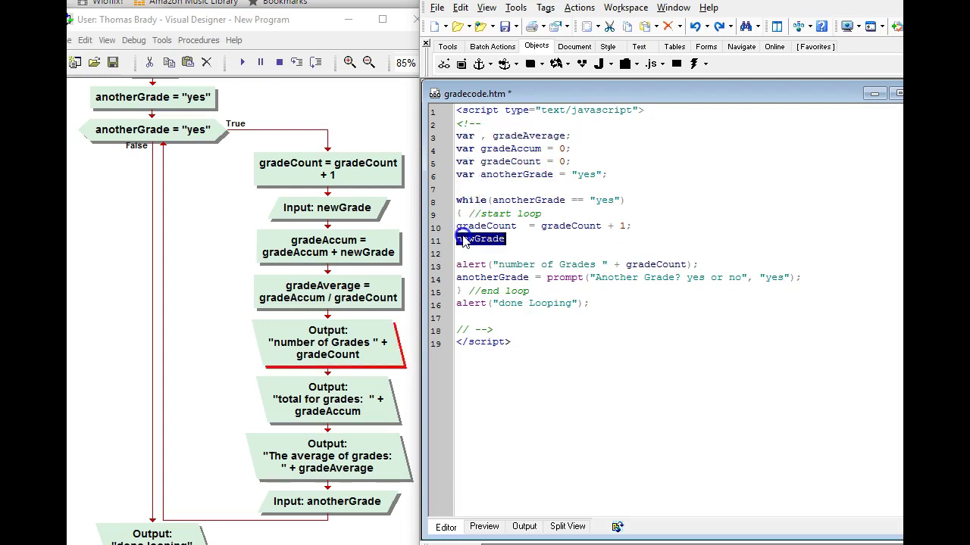
pyautogui.click(509, 238)
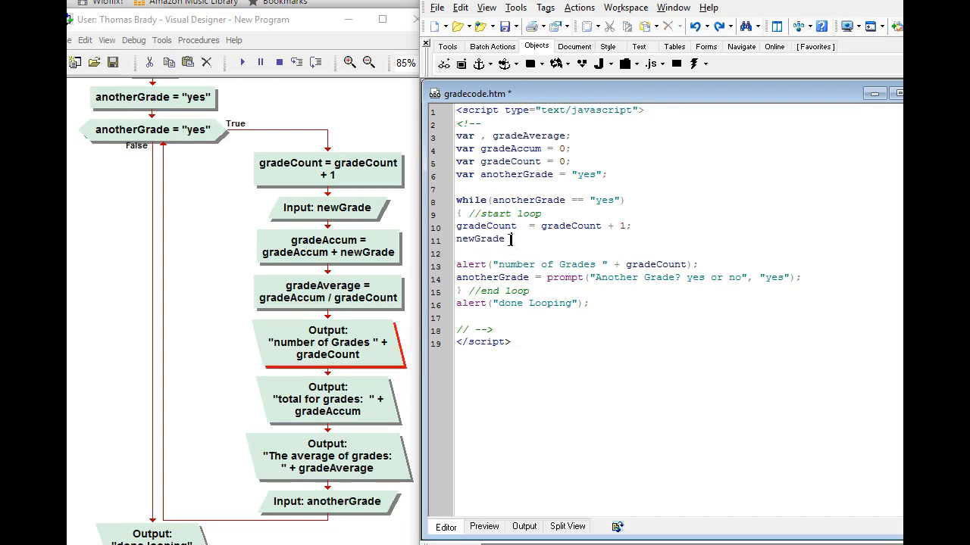
pyautogui.write('= prompt')
pyautogui.write('();')
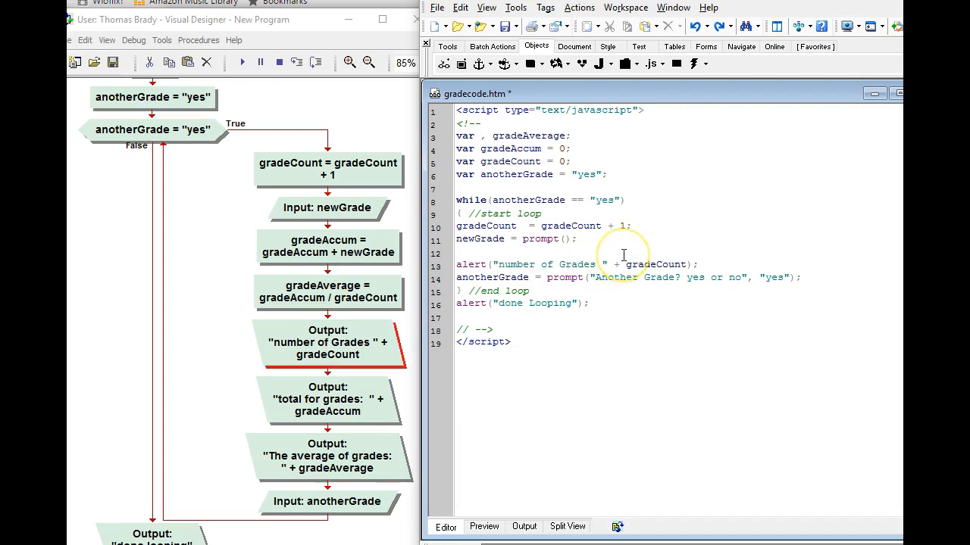
# Copy "What is the grade?" from the flowchart input block into the loop's prompt() call.
pyautogui.doubleClick(327, 207)
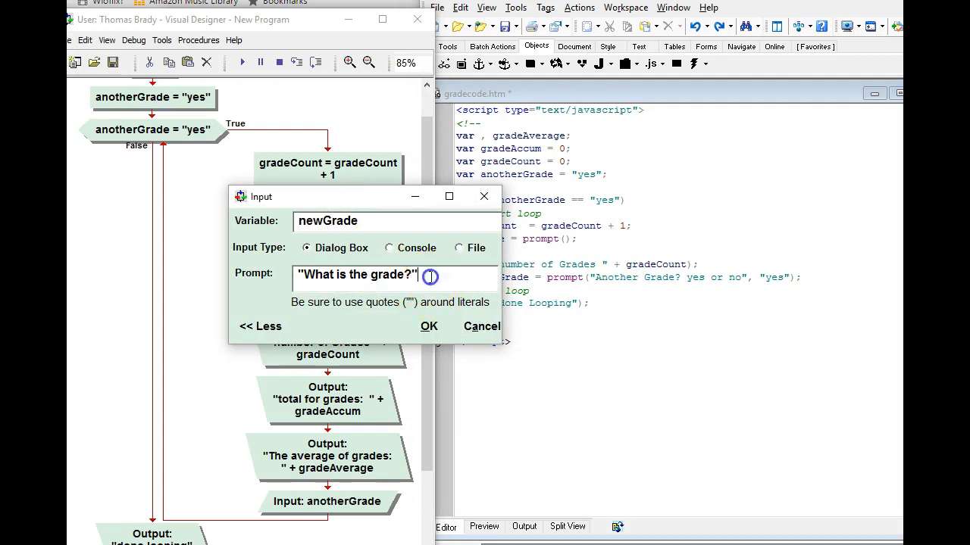
pyautogui.moveTo(435, 274); pyautogui.dragTo(122, 292)
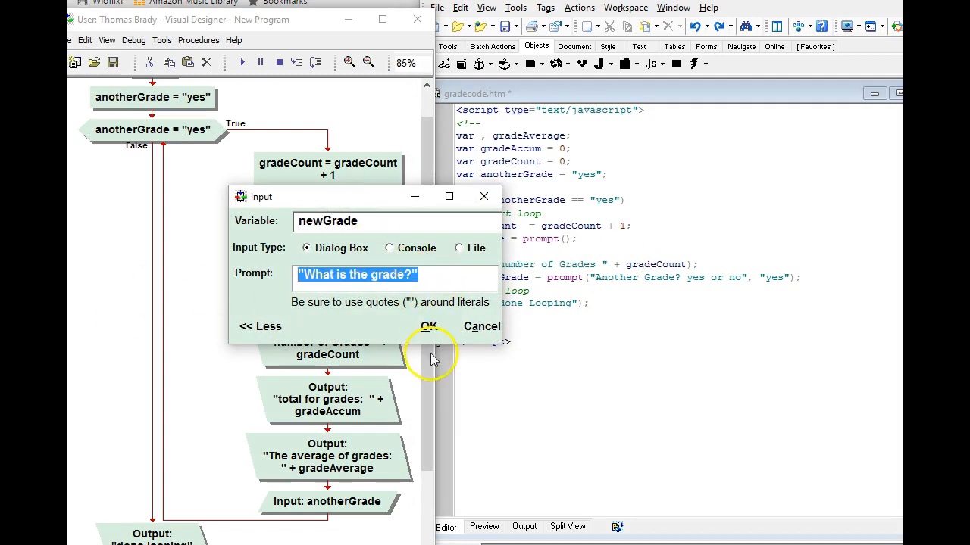
pyautogui.click(482, 325)
pyautogui.click(565, 238)
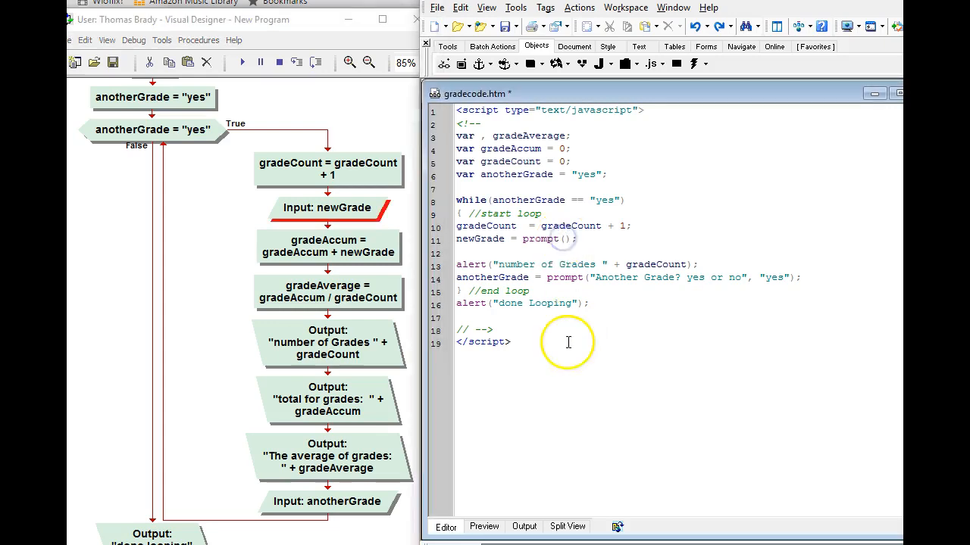
pyautogui.hotkey('ctrl', 'v')
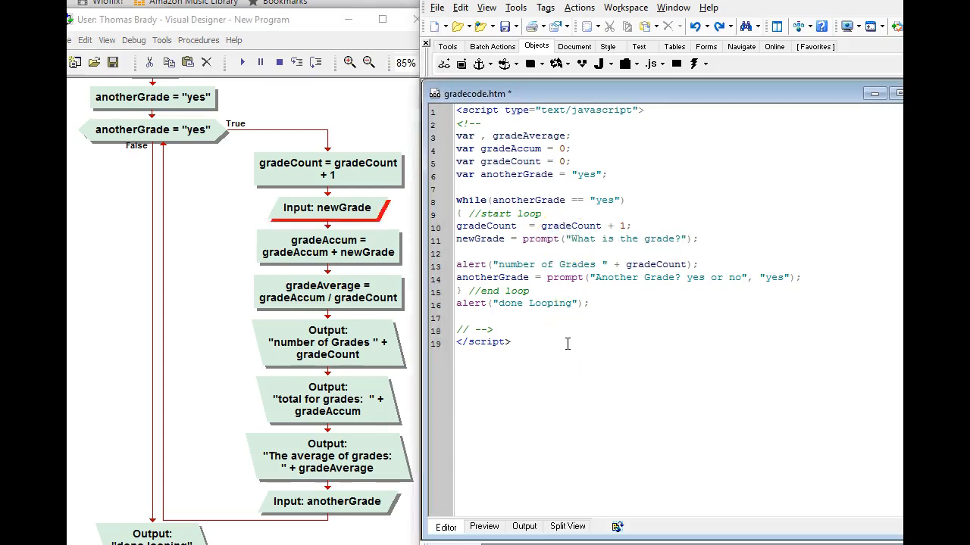
pyautogui.write(', ')
pyautogui.write('"10')
pyautogui.write('0"')
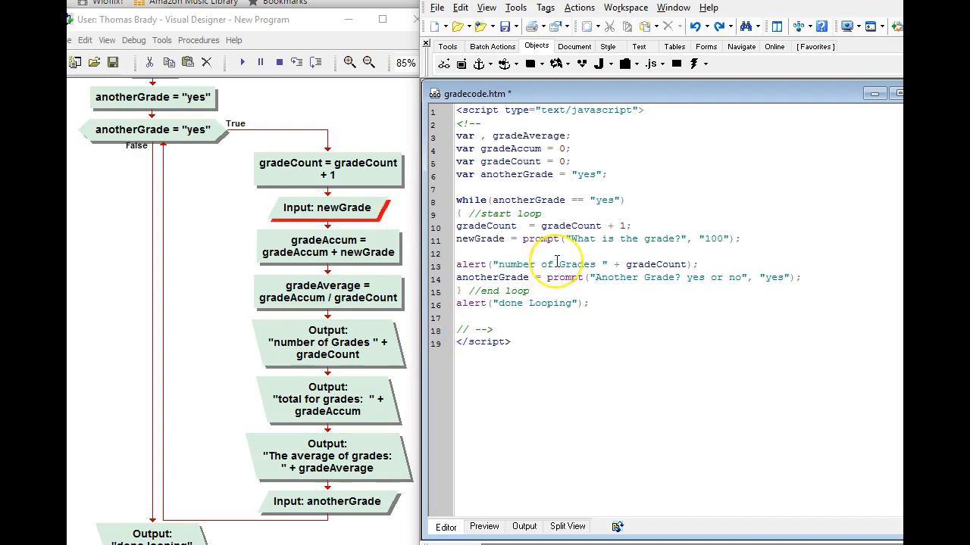
# Start a new line after the grade-count alert for a second alert.
pyautogui.click(700, 265)
pyautogui.press('Return')
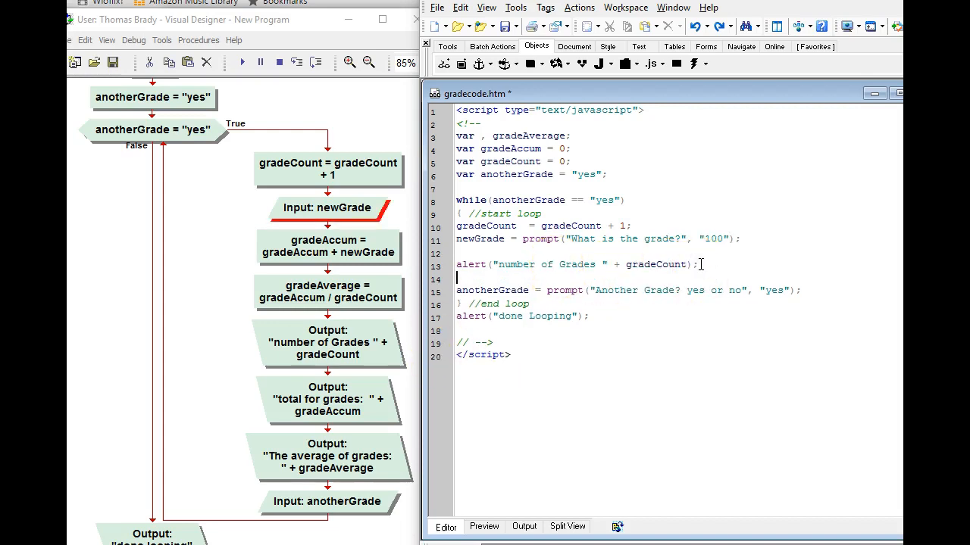
pyautogui.write('alert')
pyautogui.write('();')
# Copy "total for grades: " + gradeAccum from the flowchart output block into the line 14 alert.
pyautogui.click(337, 412)
pyautogui.doubleClick(337, 411)
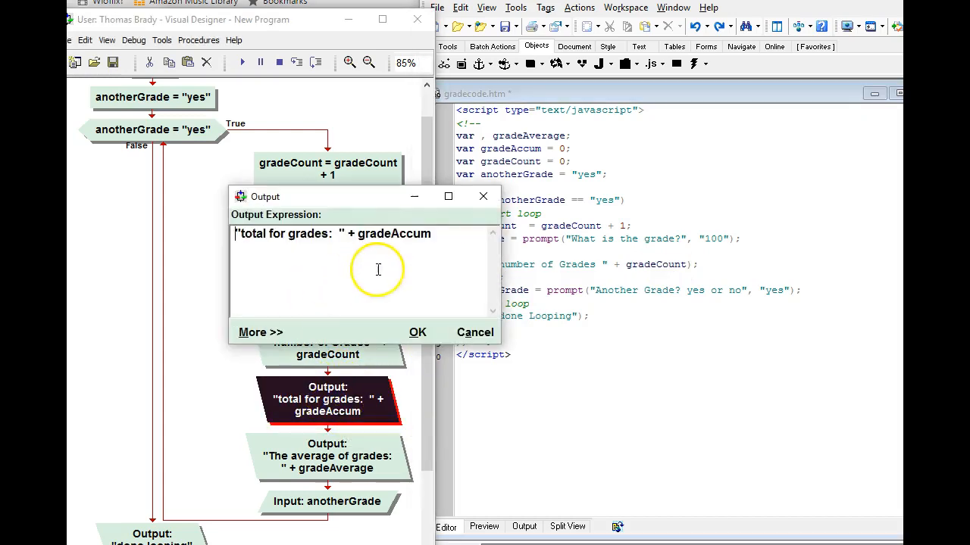
pyautogui.moveTo(432, 234); pyautogui.dragTo(210, 247)
pyautogui.hotkey('ctrl', 'c')
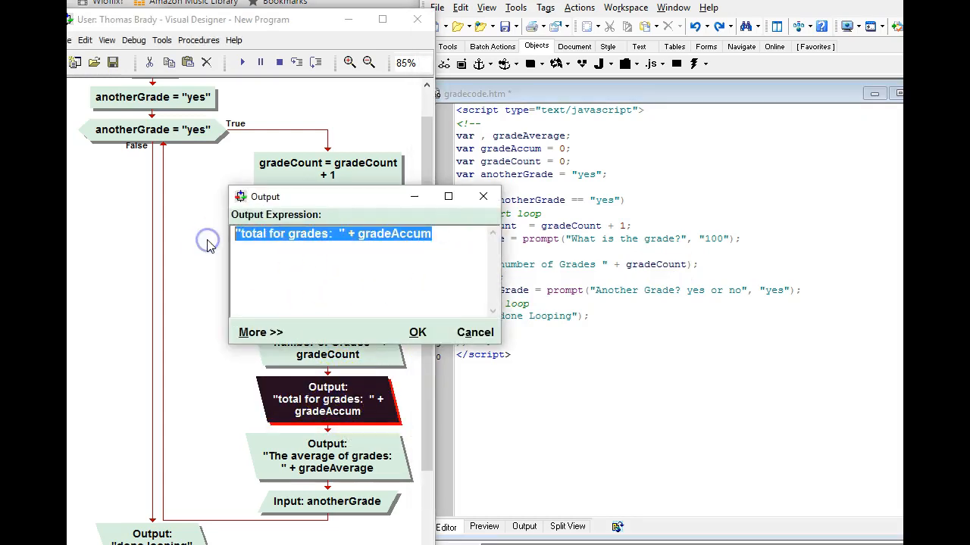
pyautogui.click(418, 333)
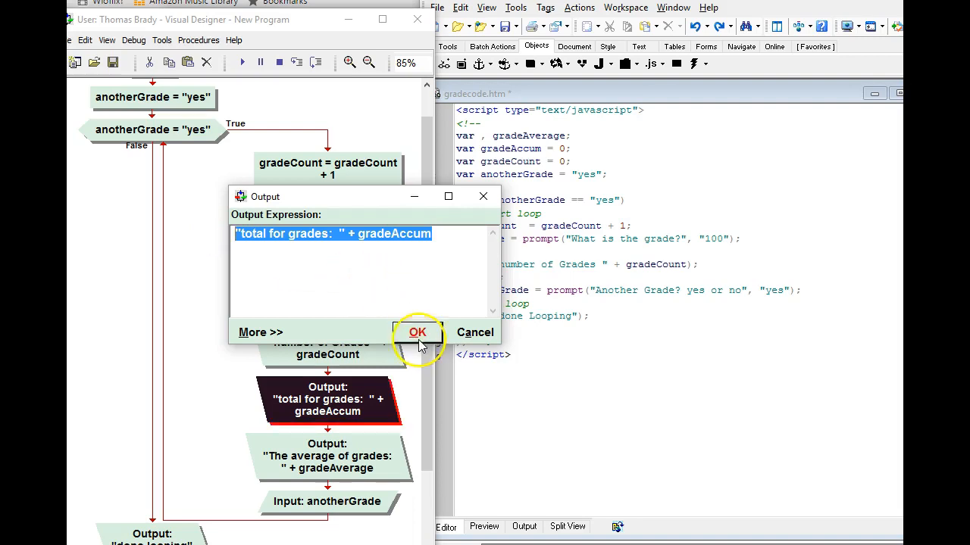
pyautogui.click(417, 332)
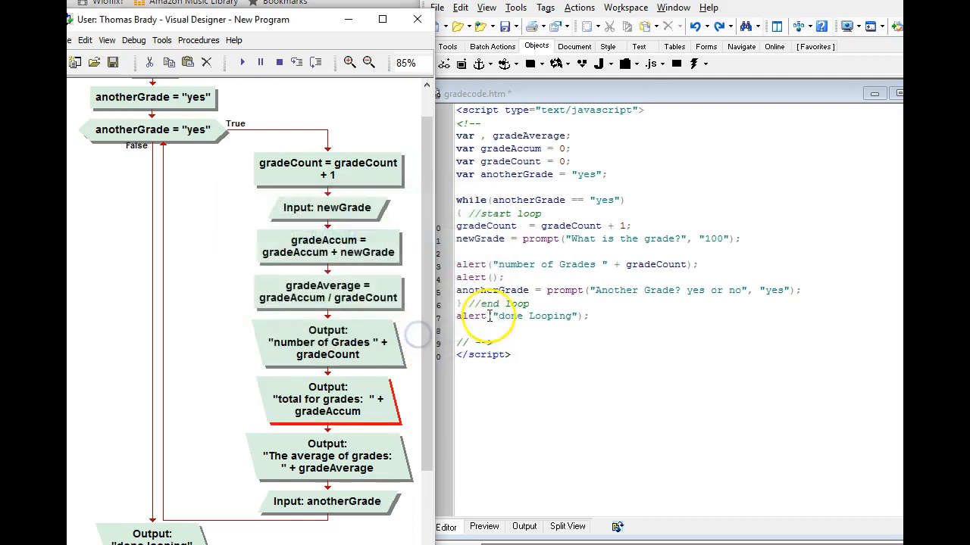
pyautogui.click(492, 277)
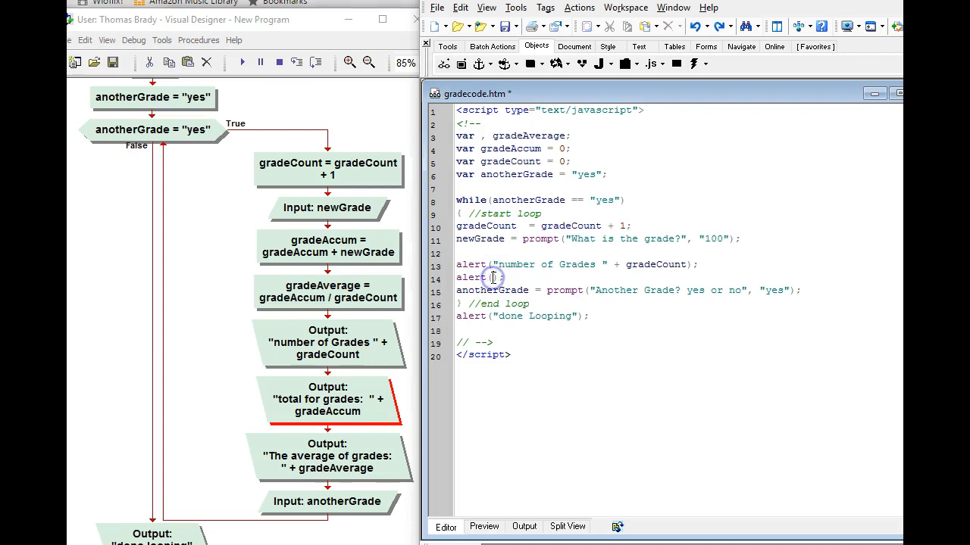
pyautogui.hotkey('ctrl', 'v')
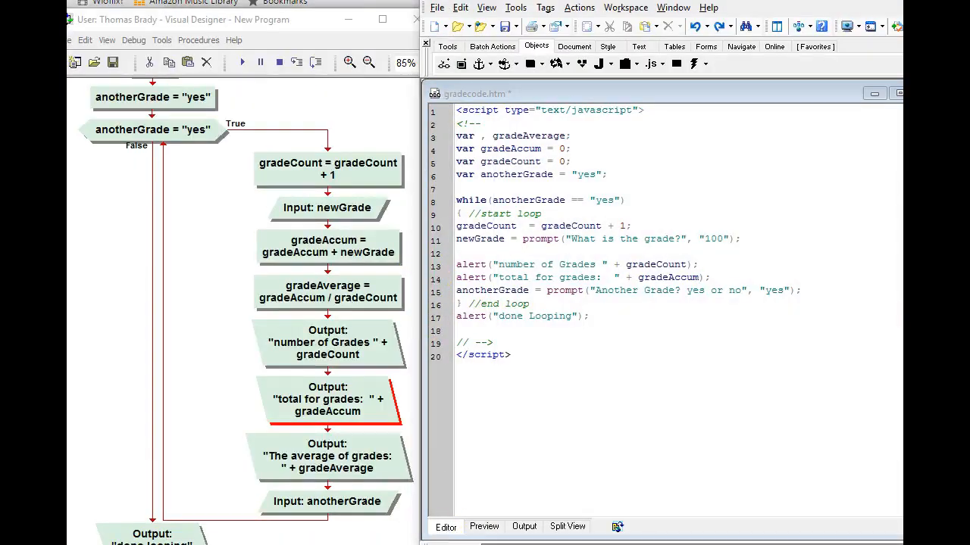
# Paste gradeAverage = gradeAccum / gradeCount from the notes onto empty line 12 in the loop.
pyautogui.click(333, 539)
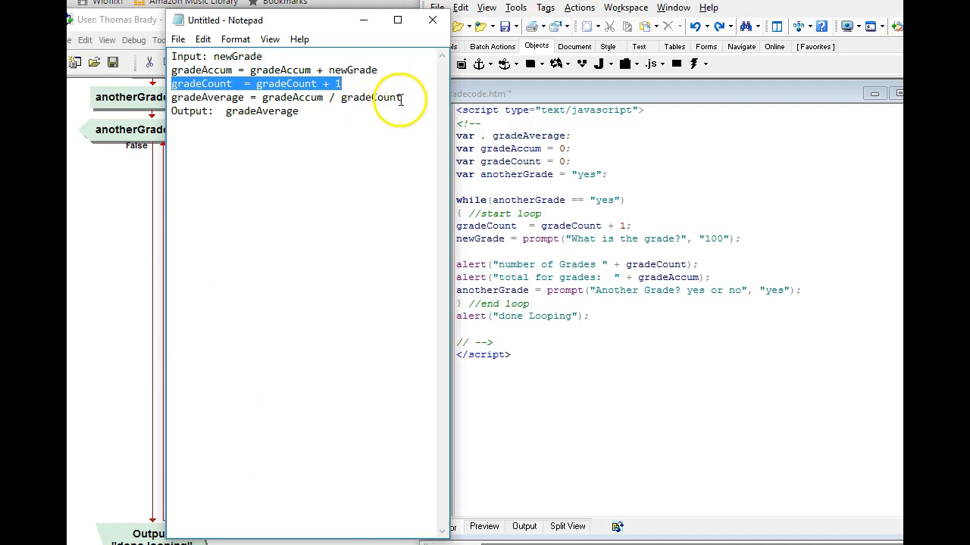
pyautogui.moveTo(402, 99); pyautogui.dragTo(155, 90)
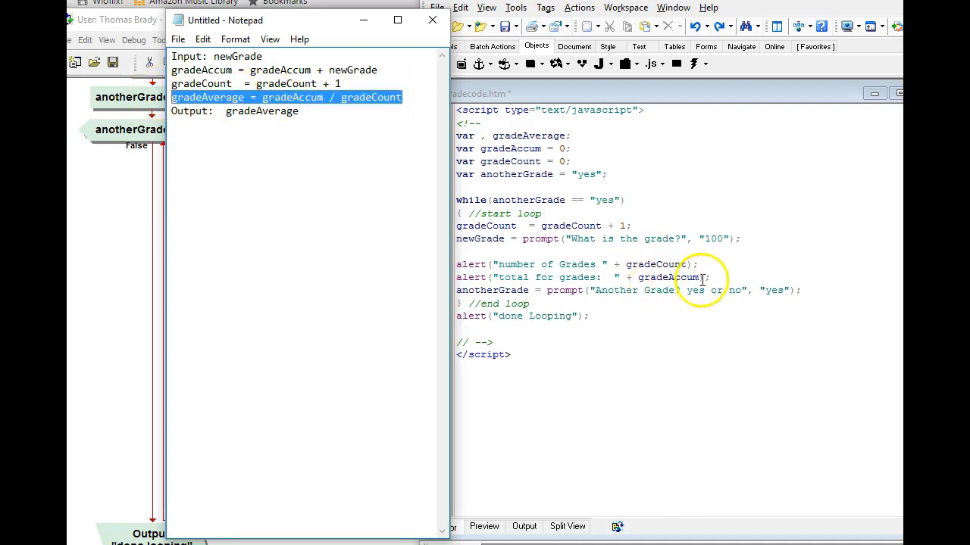
pyautogui.click(610, 254)
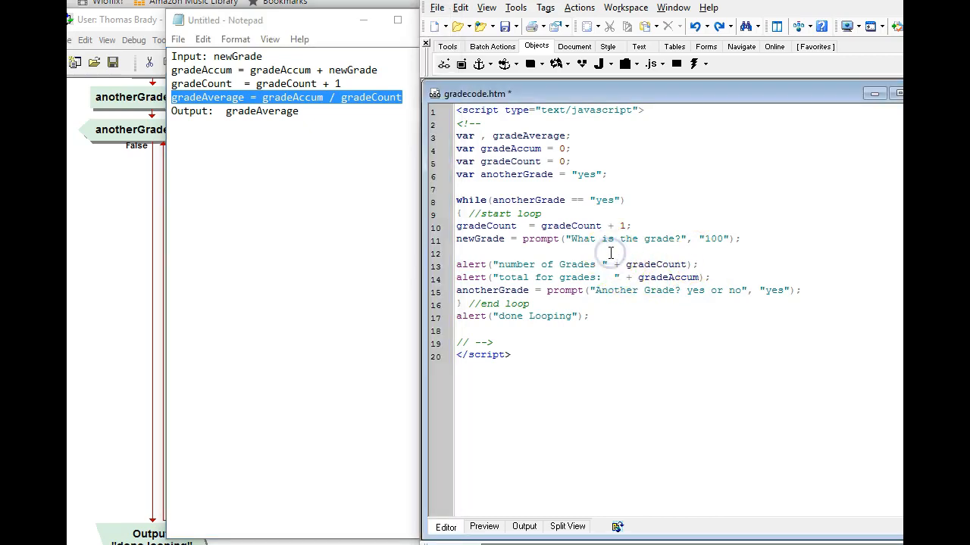
pyautogui.write('gradeAverage = gradeAccum / gradeCount')
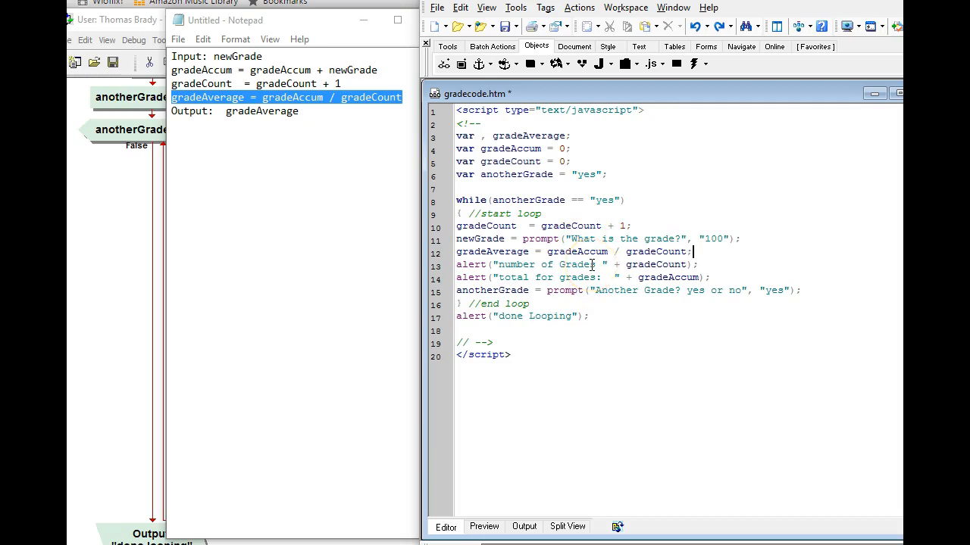
# Preview gradecode.htm, hit the line 3 script error and return to the source.
pyautogui.click(485, 526)
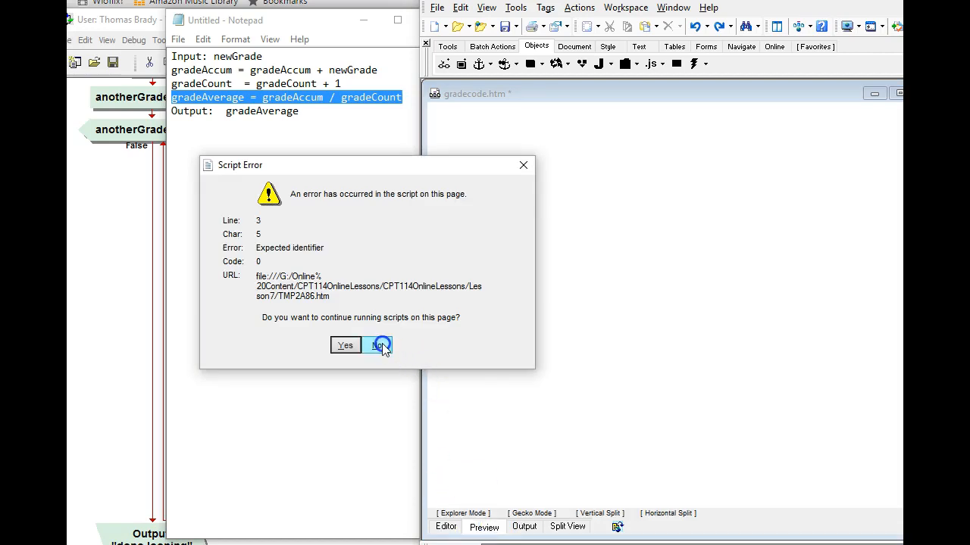
pyautogui.click(382, 345)
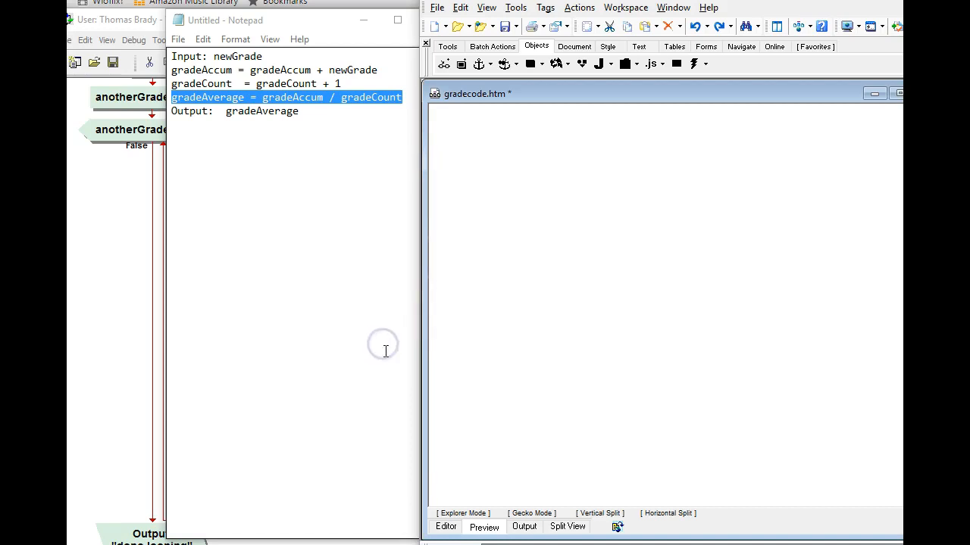
pyautogui.click(446, 527)
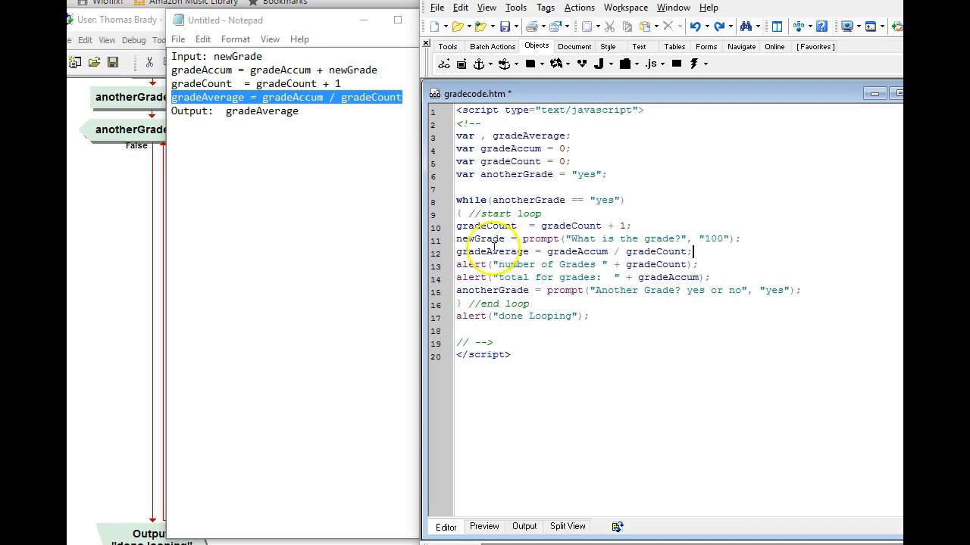
# Ctrl-drag newGrade from line 11 back into the var declaration on line 3.
pyautogui.moveTo(504, 239); pyautogui.dragTo(441, 231)
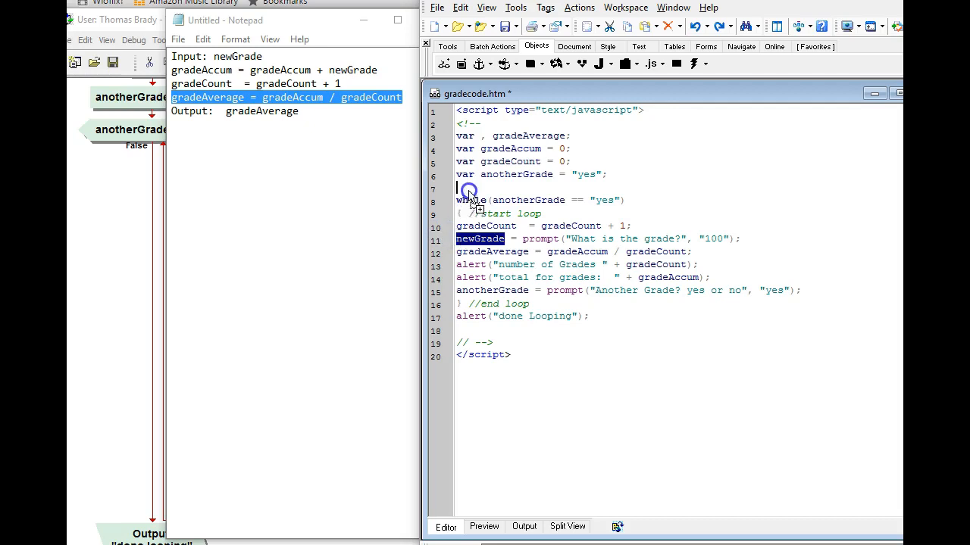
pyautogui.moveTo(459, 239); pyautogui.dragTo(480, 136)
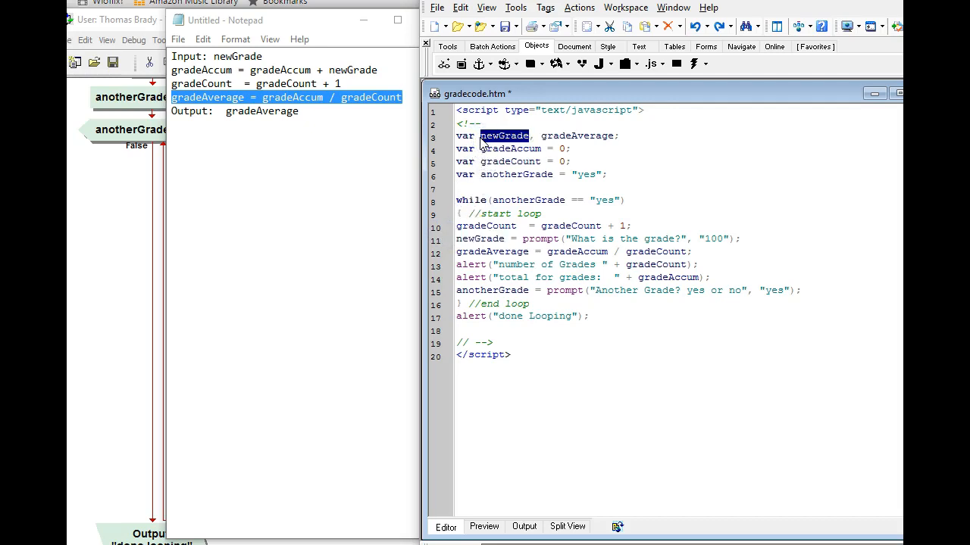
pyautogui.click(583, 182)
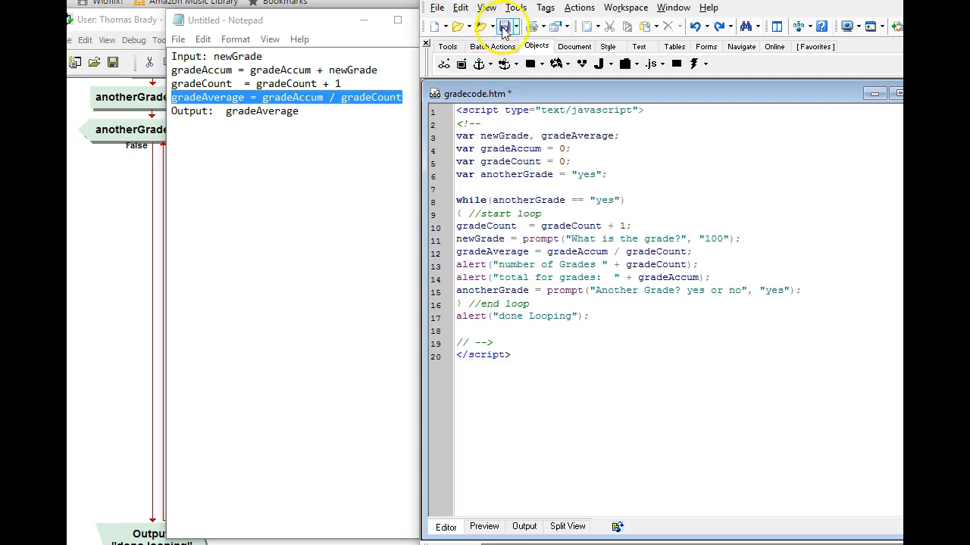
# Save gradecode.htm and run it with the default grade 100, dismissing the count and total alerts.
pyautogui.click(504, 27)
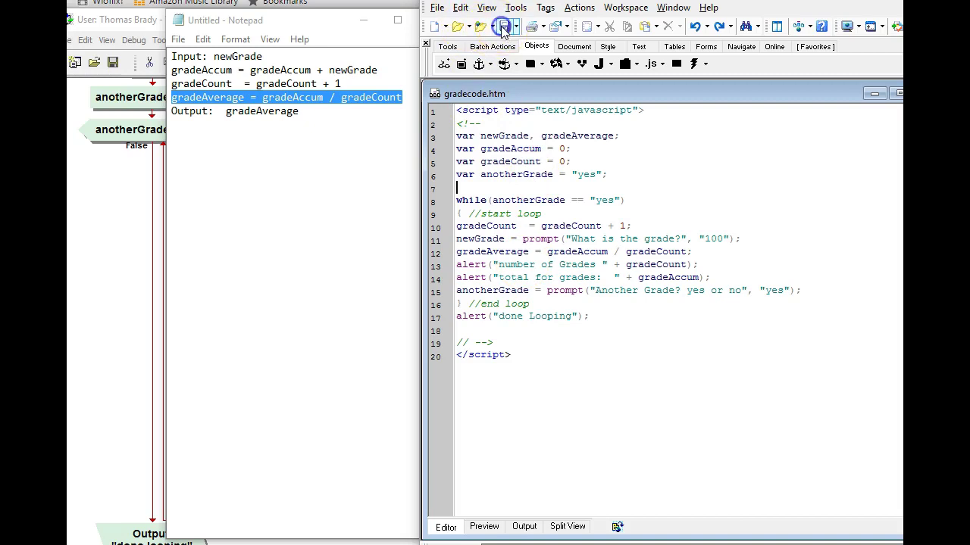
pyautogui.click(484, 526)
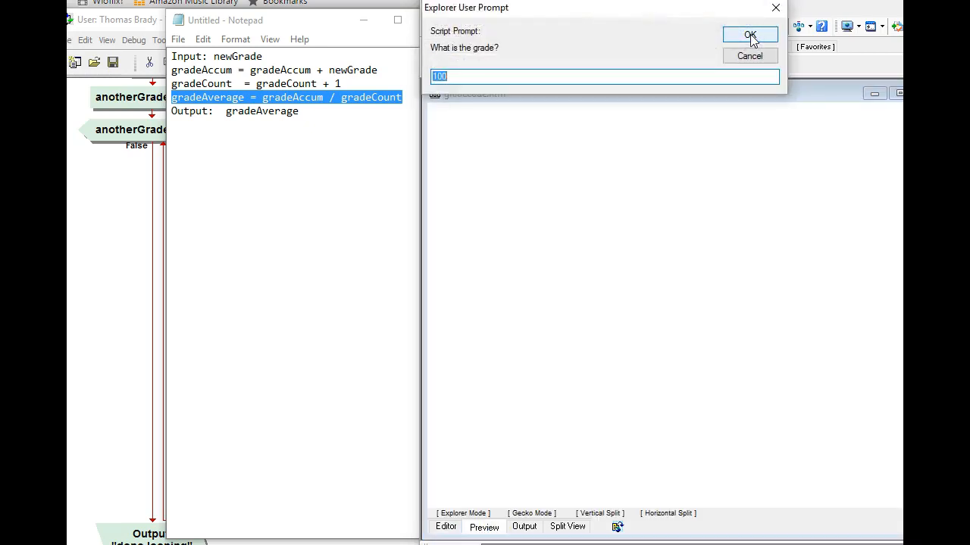
pyautogui.click(749, 36)
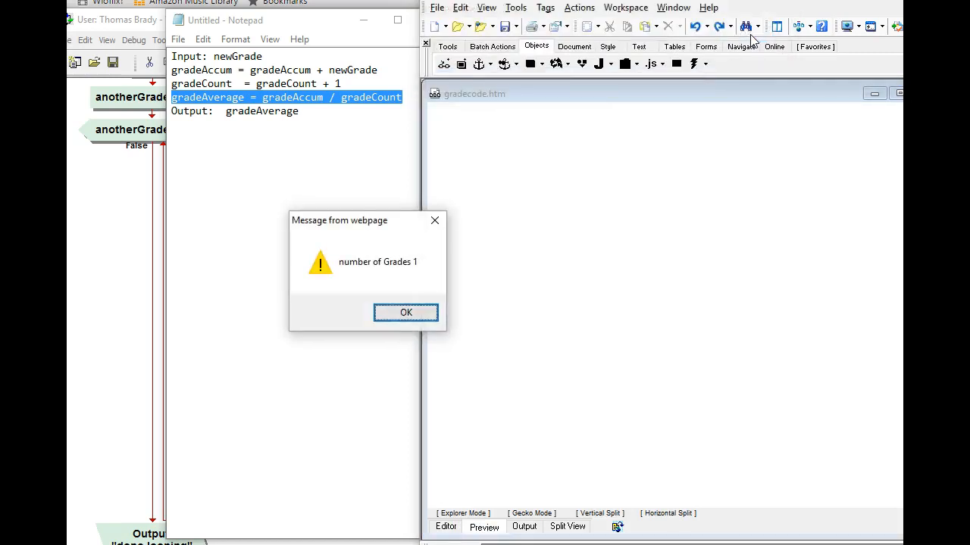
pyautogui.press('Return')
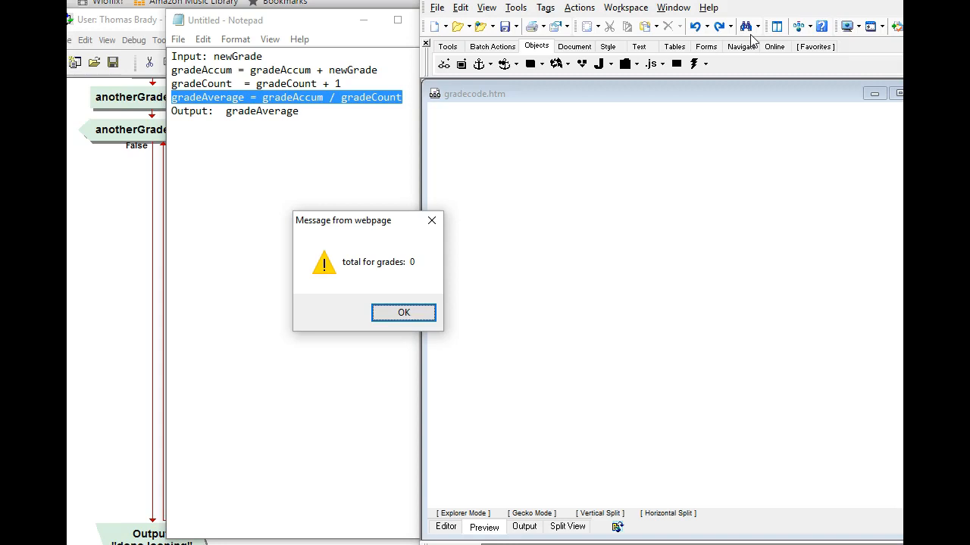
pyautogui.press('Return')
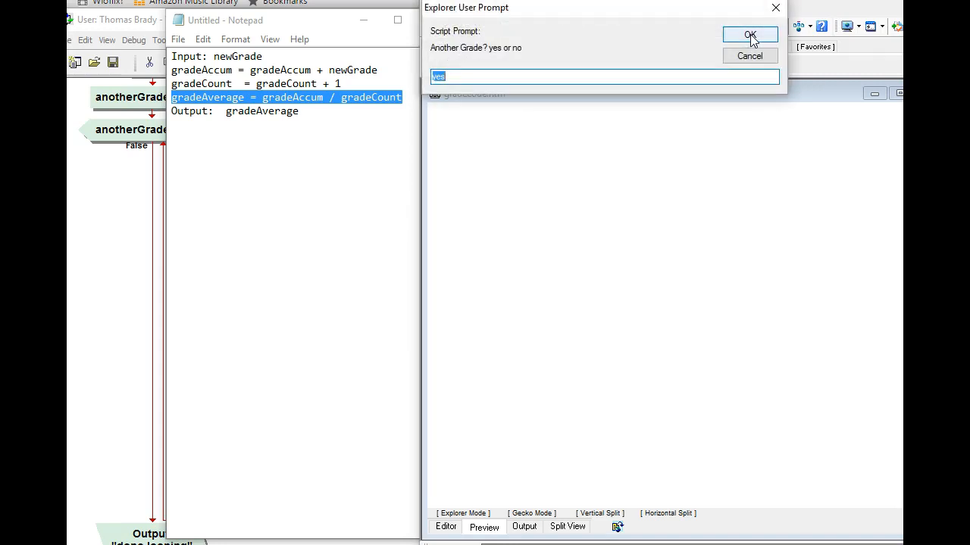
# Enter a second grade of 50, answer no, acknowledge done Looping and return to the Editor.
pyautogui.click(750, 37)
pyautogui.write('50')
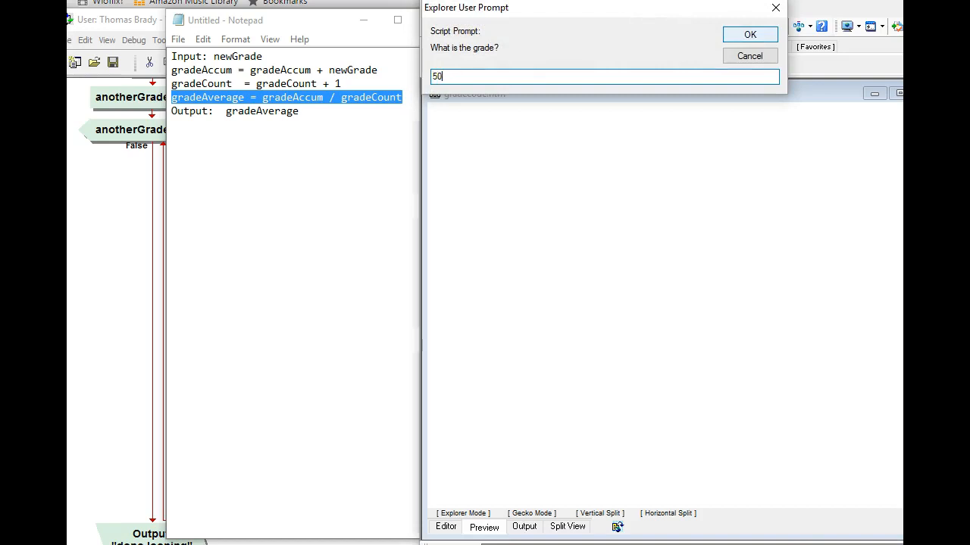
pyautogui.click(750, 34)
pyautogui.press('Return')
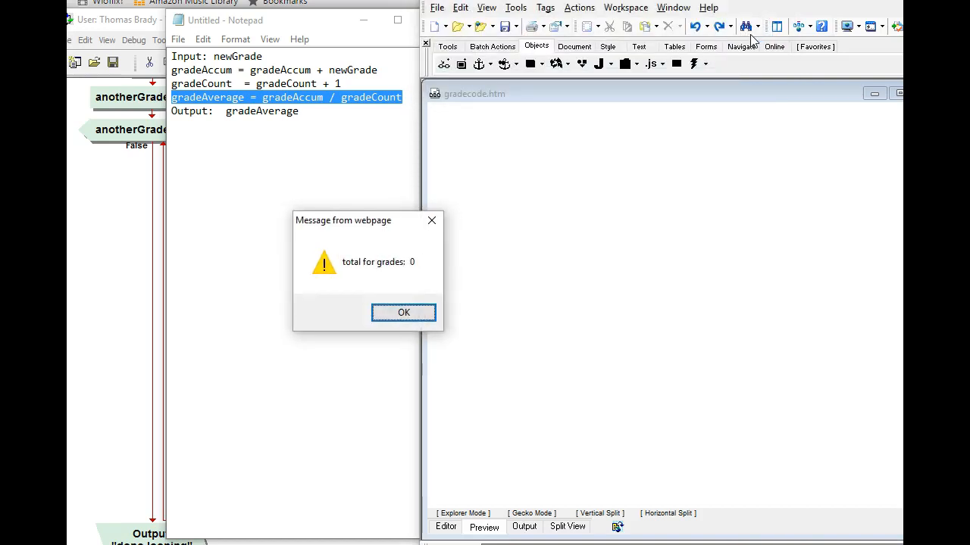
pyautogui.press('Return')
pyautogui.write('no')
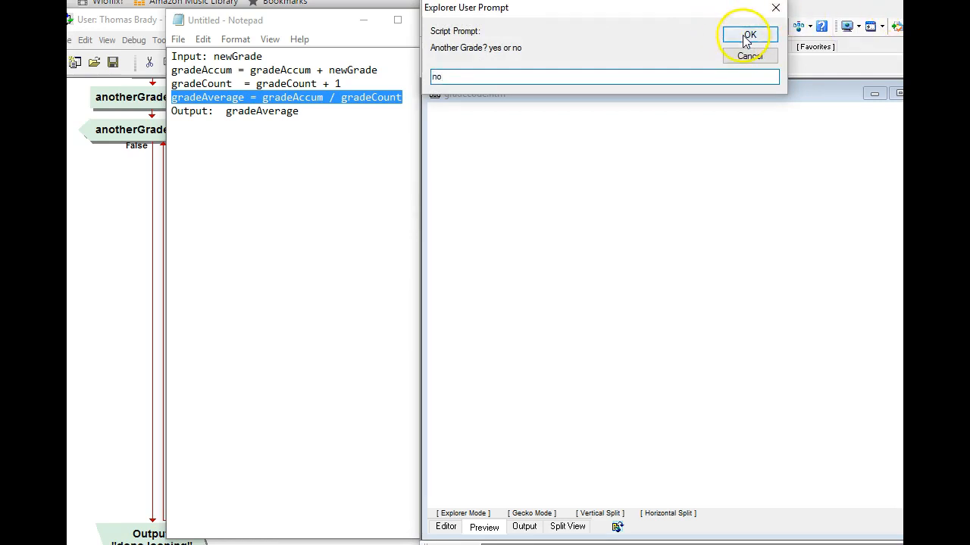
pyautogui.click(750, 35)
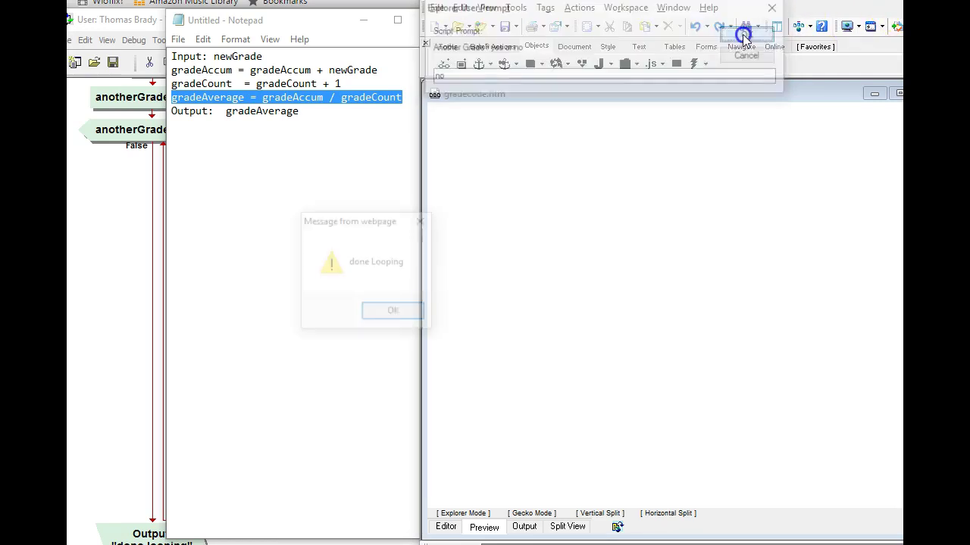
pyautogui.click(394, 312)
pyautogui.click(446, 527)
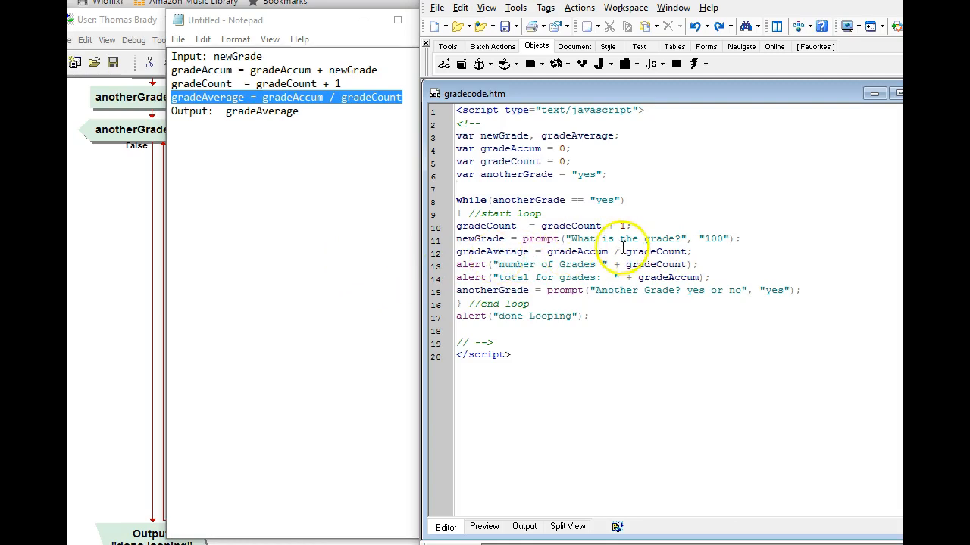
# Paste gradeAccum = gradeAccum + newGrade from the notes onto a new line 12 in the loop.
pyautogui.click(753, 238)
pyautogui.press('Return')
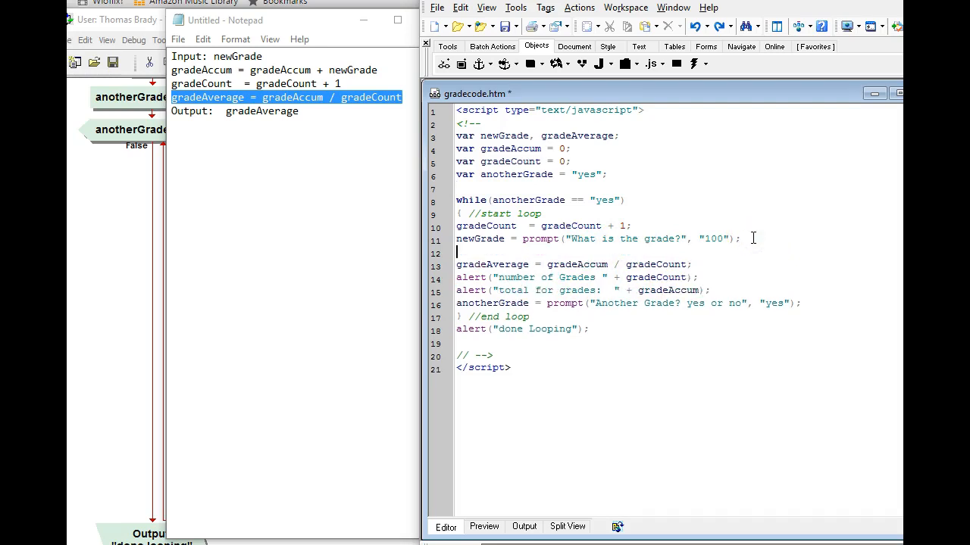
pyautogui.click(364, 76)
pyautogui.doubleClick(200, 84)
pyautogui.moveTo(378, 69); pyautogui.dragTo(168, 70)
pyautogui.hotkey('ctrl', 'c')
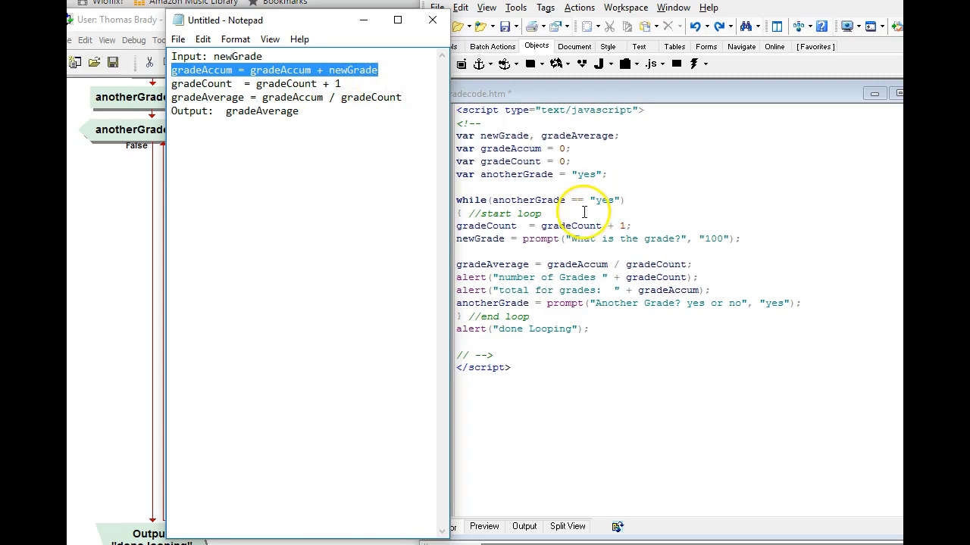
pyautogui.click(510, 249)
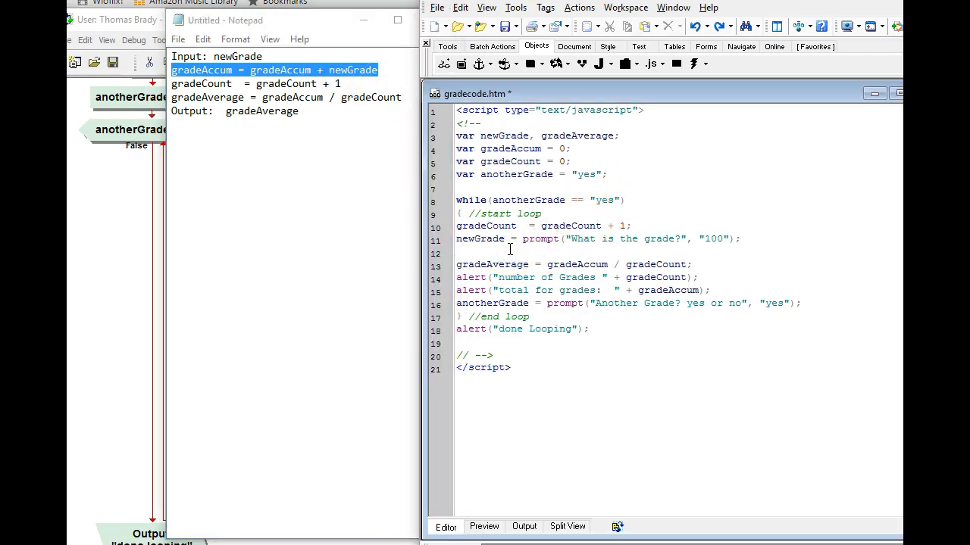
pyautogui.hotkey('ctrl', 'v')
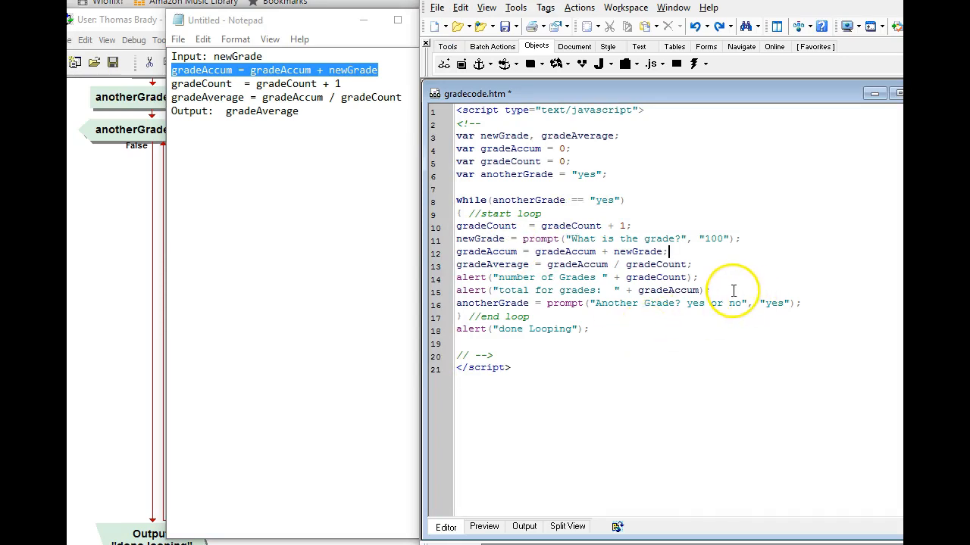
# Add a new line 16 after the total alert and copy alert( onto it.
pyautogui.press('Return')
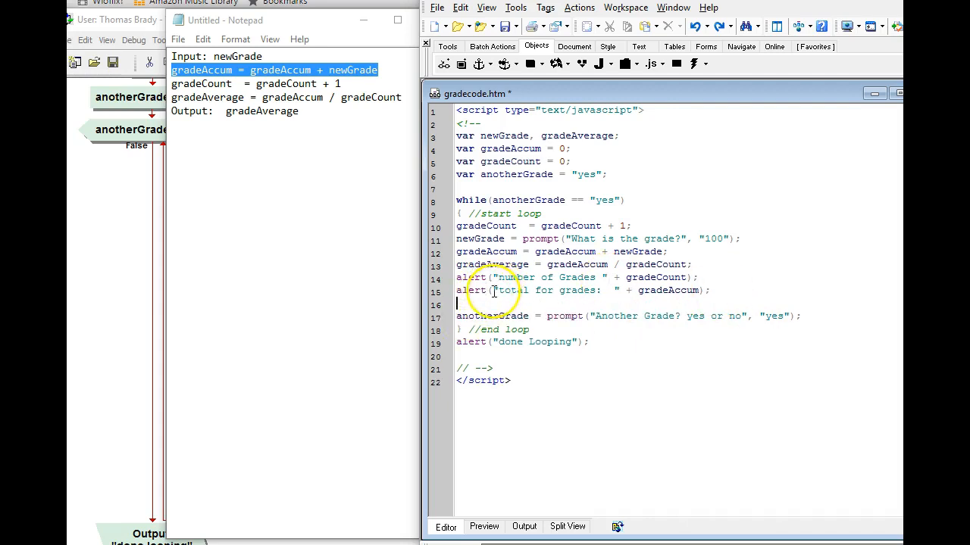
pyautogui.moveTo(492, 290); pyautogui.dragTo(457, 292)
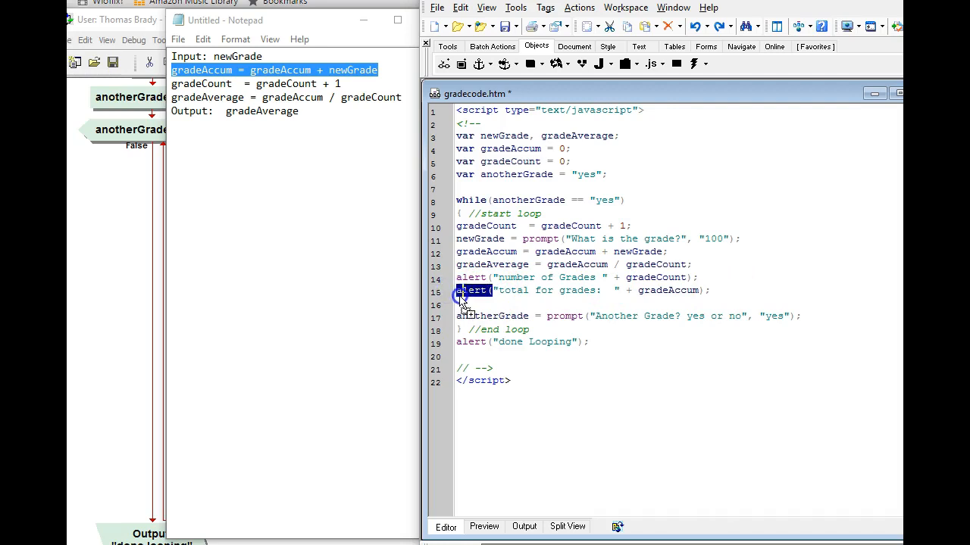
pyautogui.moveTo(457, 303); pyautogui.dragTo(459, 304)
pyautogui.write('alert();')
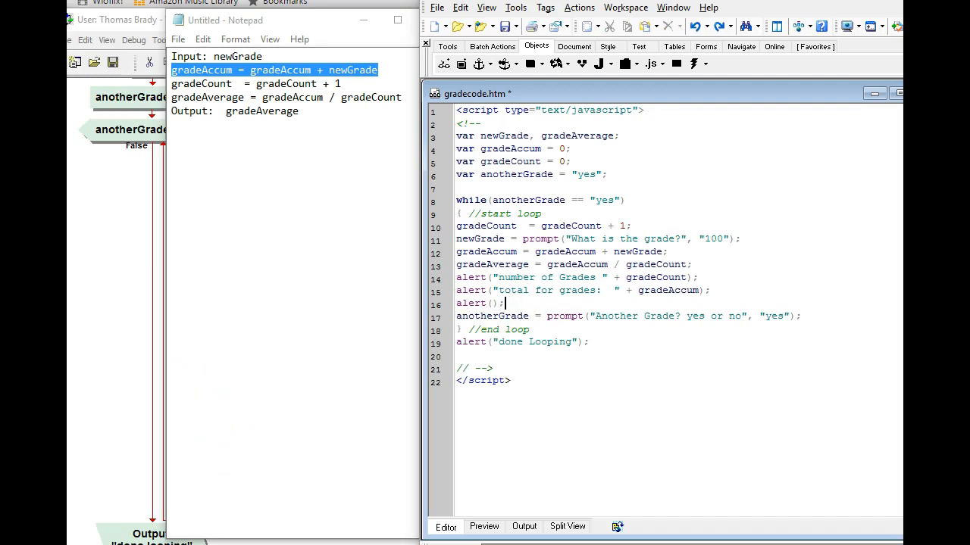
# Copy "The average of grades: " + gradeAverage from the flowchart output shape into the line 16 alert.
pyautogui.hotkey('alt', 'Tab')
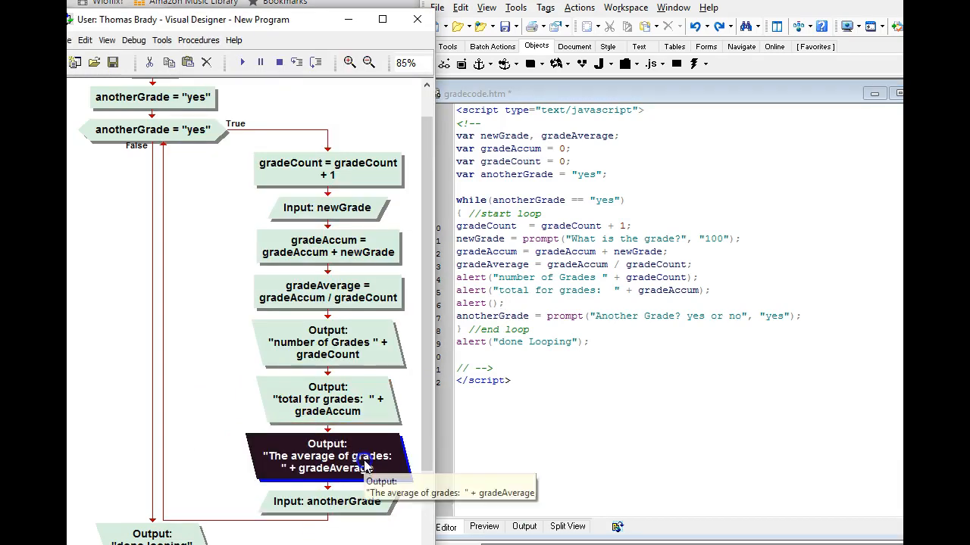
pyautogui.doubleClick(328, 456)
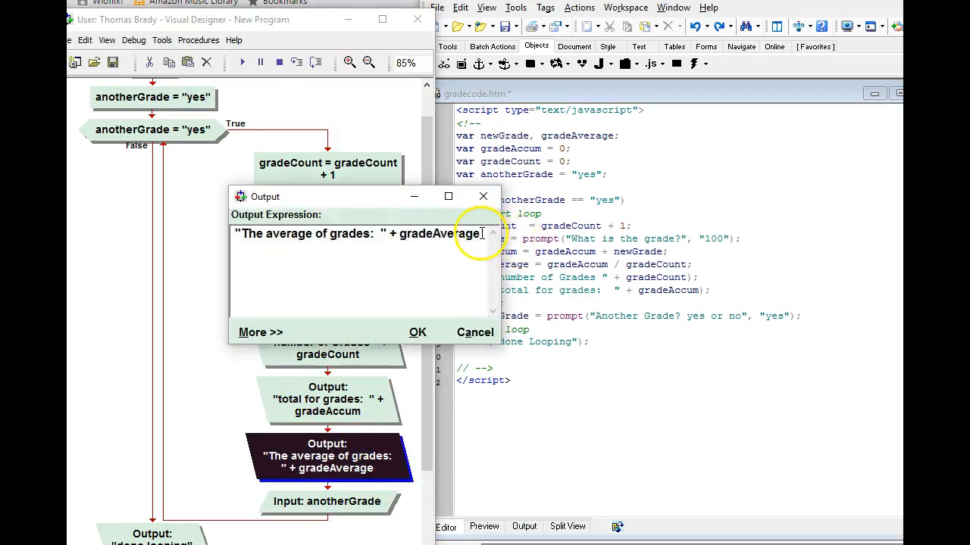
pyautogui.moveTo(479, 233); pyautogui.dragTo(222, 231)
pyautogui.hotkey('ctrl', 'c')
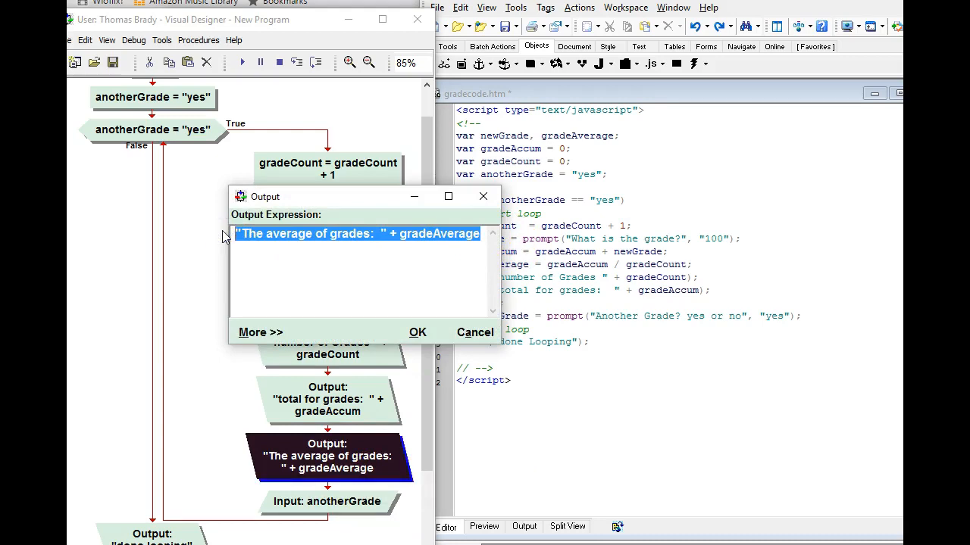
pyautogui.click(475, 334)
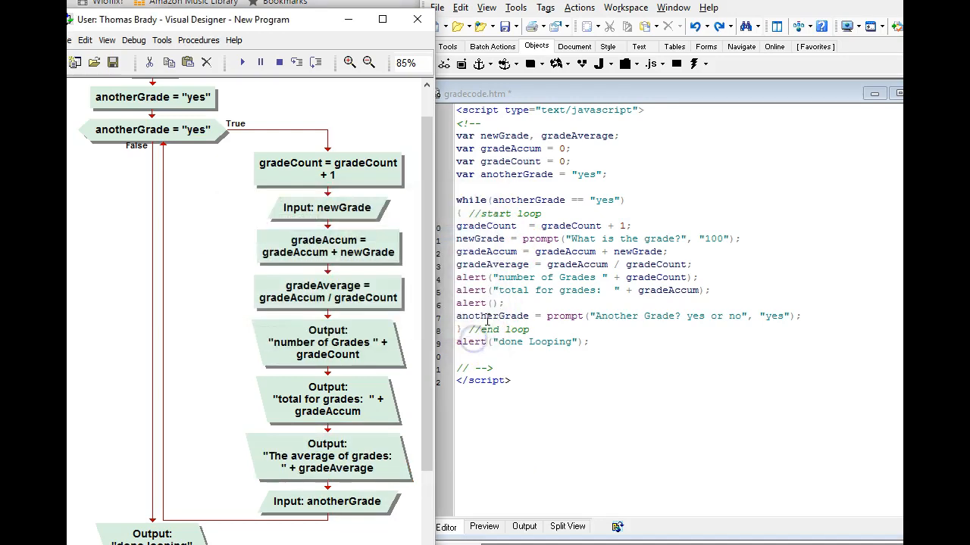
pyautogui.click(496, 303)
pyautogui.click(495, 303)
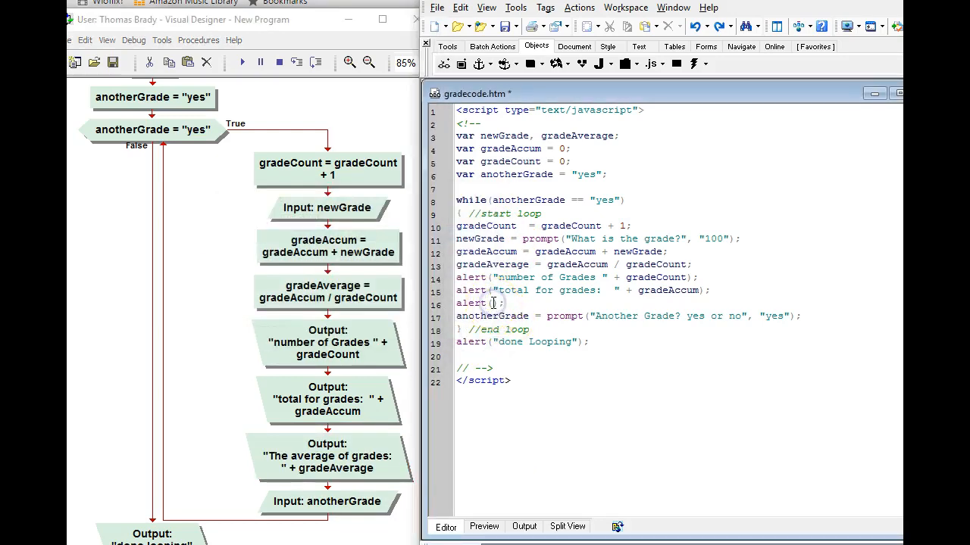
pyautogui.hotkey('ctrl', 'v')
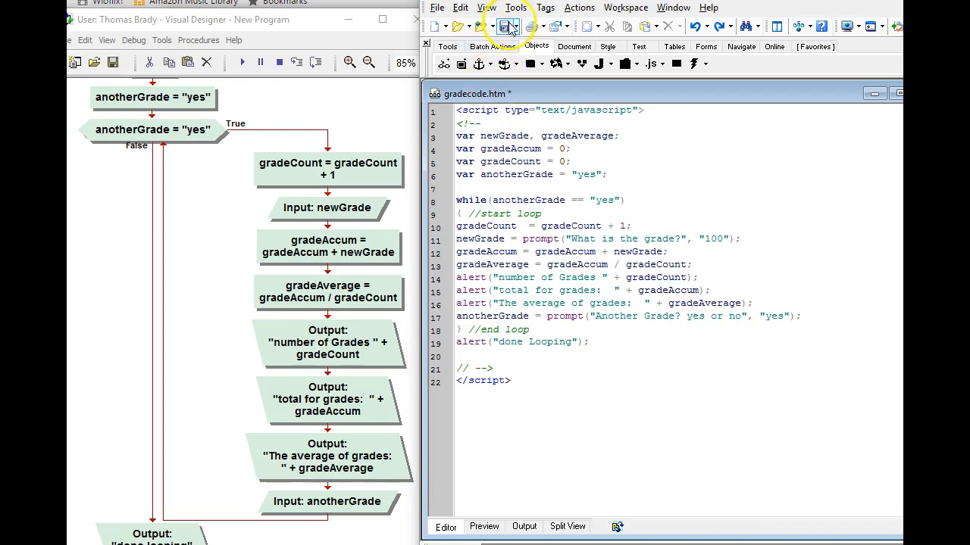
pyautogui.click(505, 26)
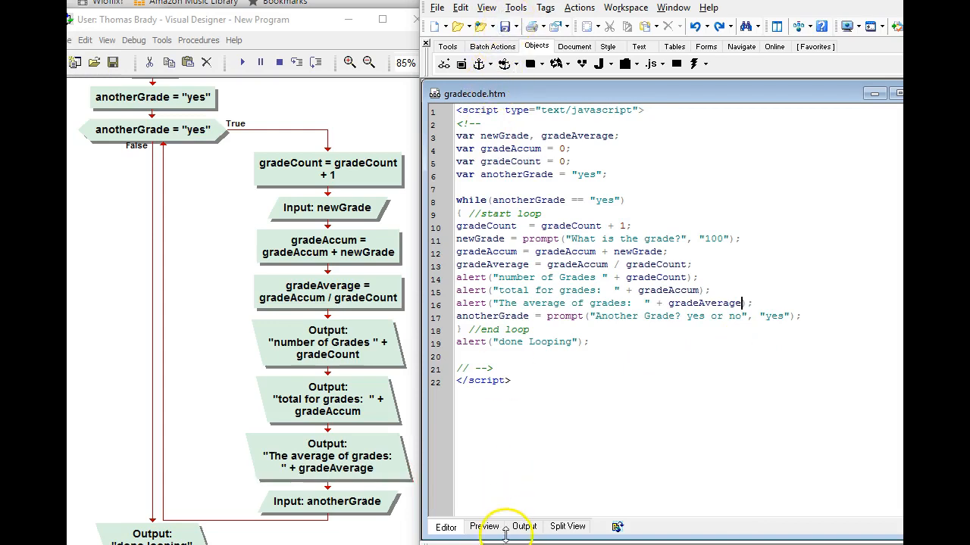
pyautogui.click(483, 526)
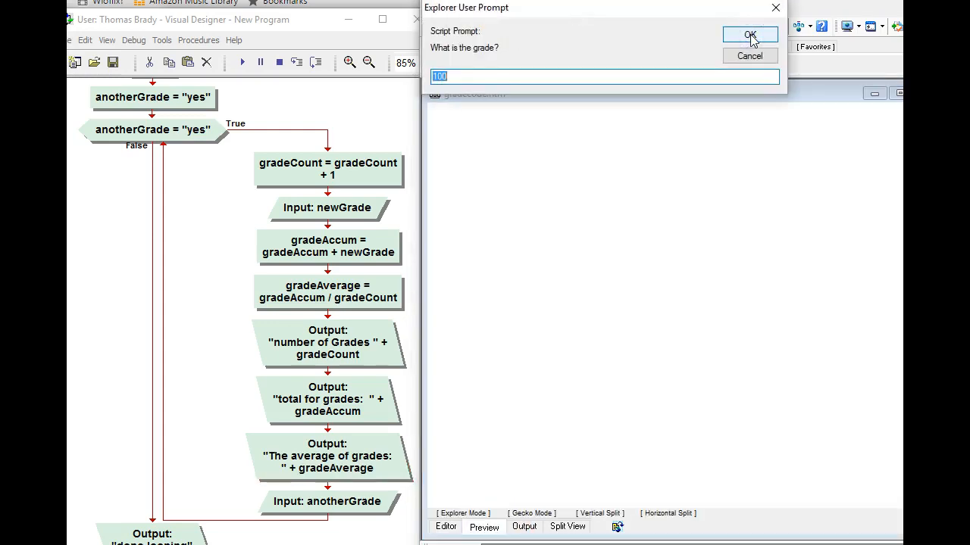
pyautogui.click(750, 36)
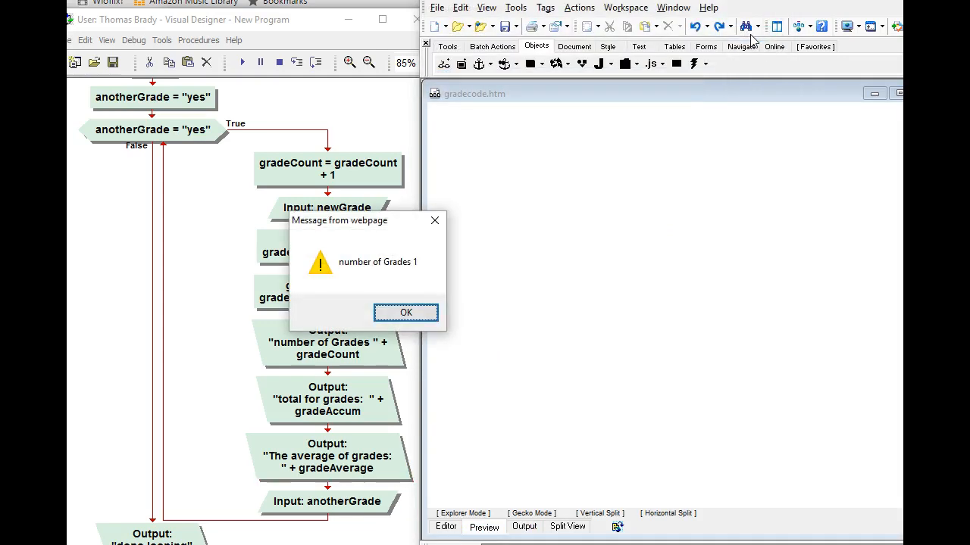
pyautogui.press('Return')
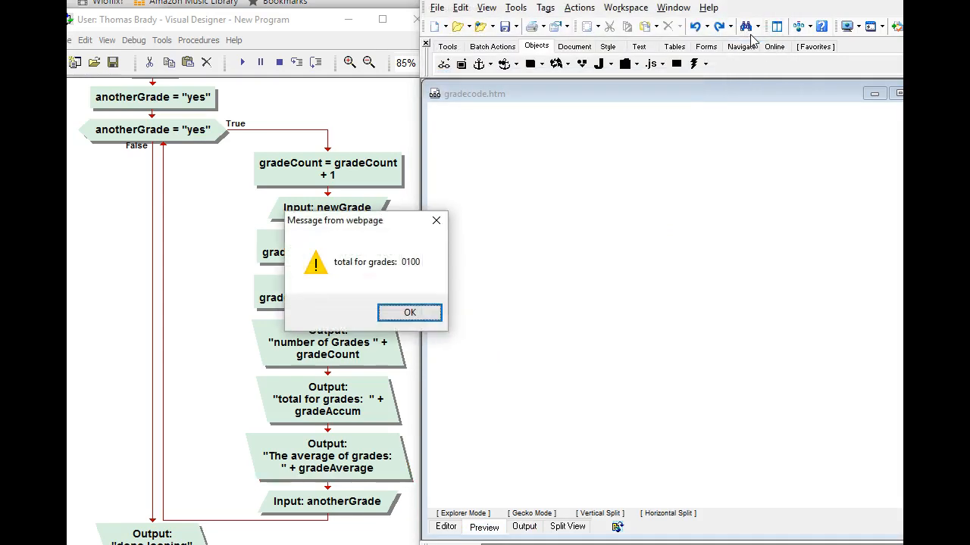
pyautogui.press('Return')
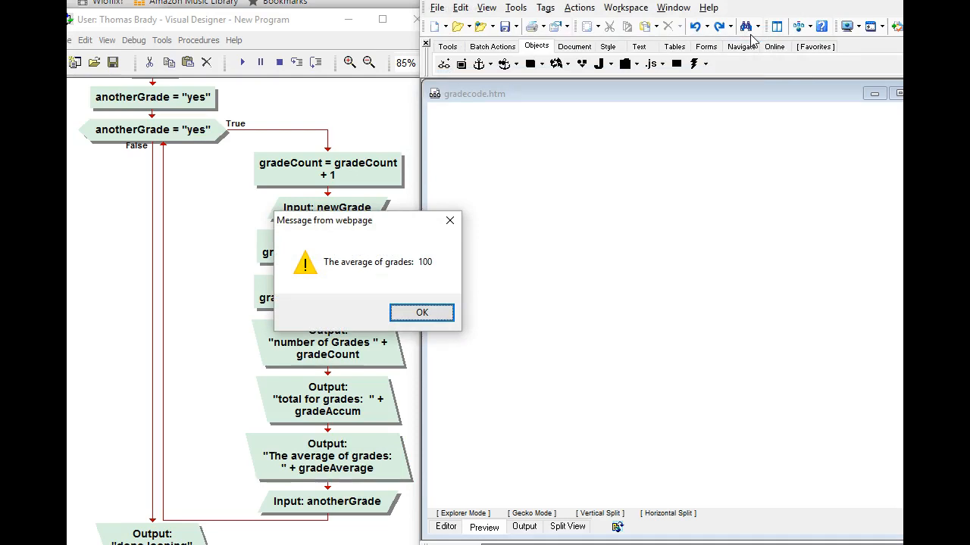
pyautogui.press('Return')
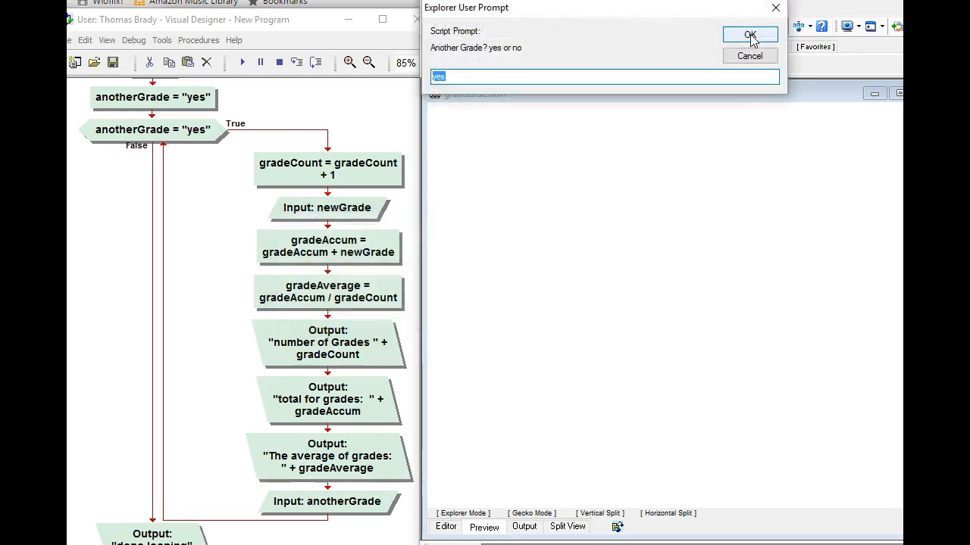
pyautogui.click(751, 36)
pyautogui.write('50')
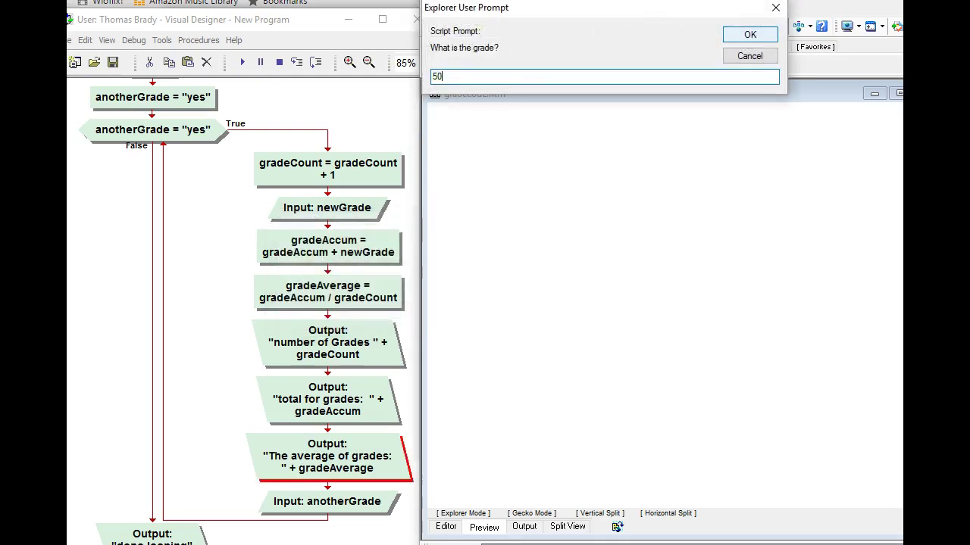
pyautogui.click(750, 36)
pyautogui.press('Return')
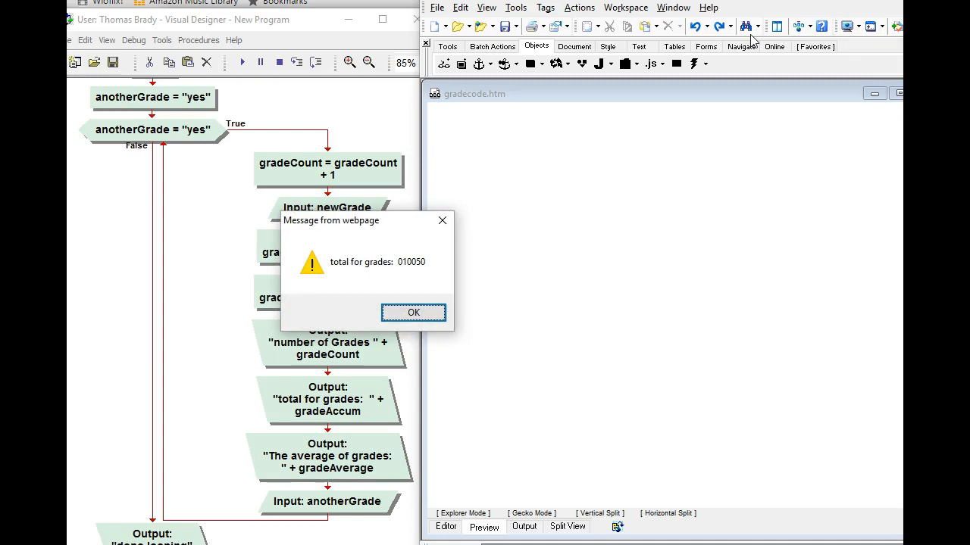
pyautogui.press('Return')
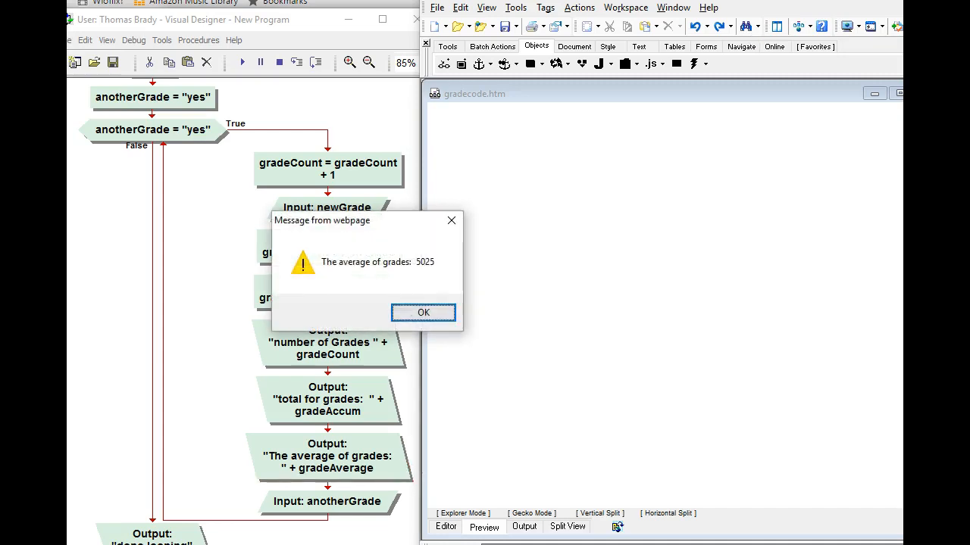
pyautogui.click(422, 310)
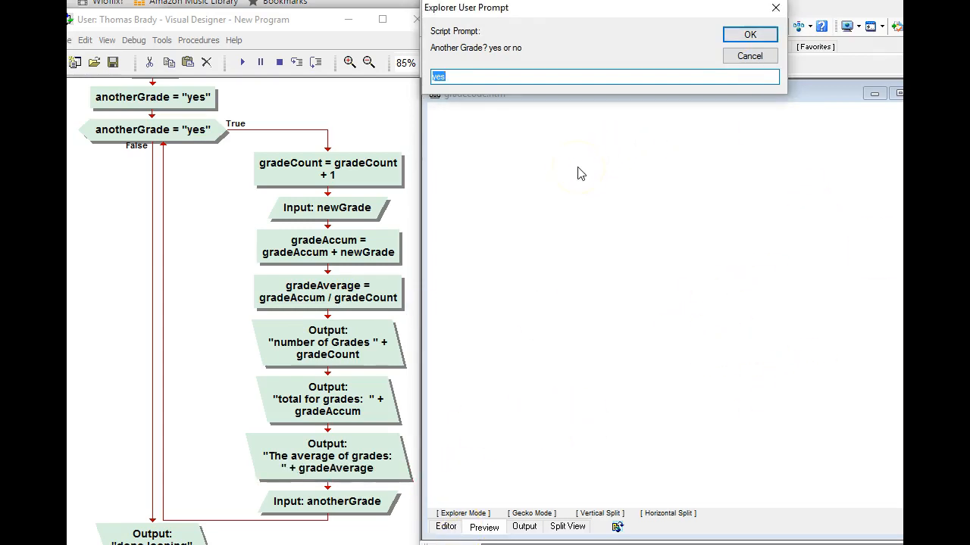
pyautogui.press('Return')
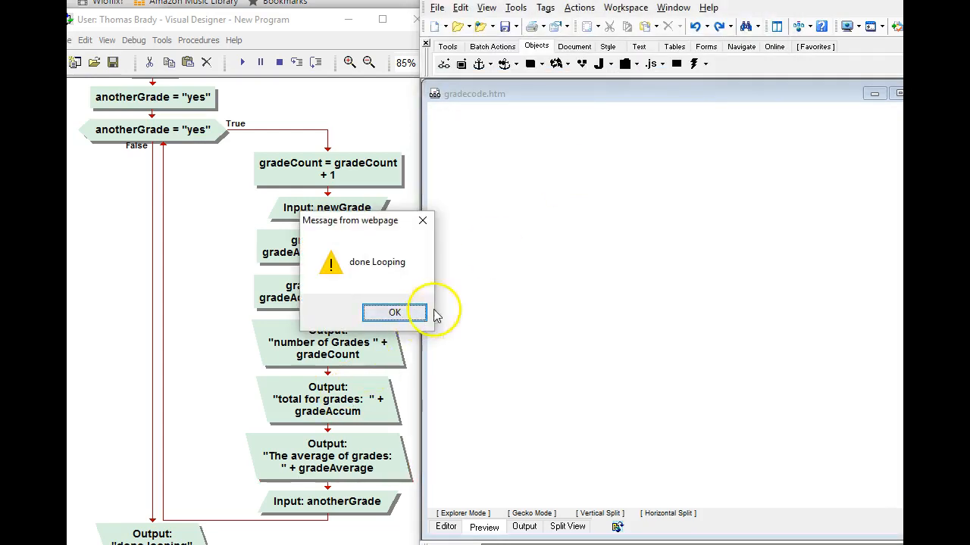
pyautogui.click(395, 313)
pyautogui.click(447, 527)
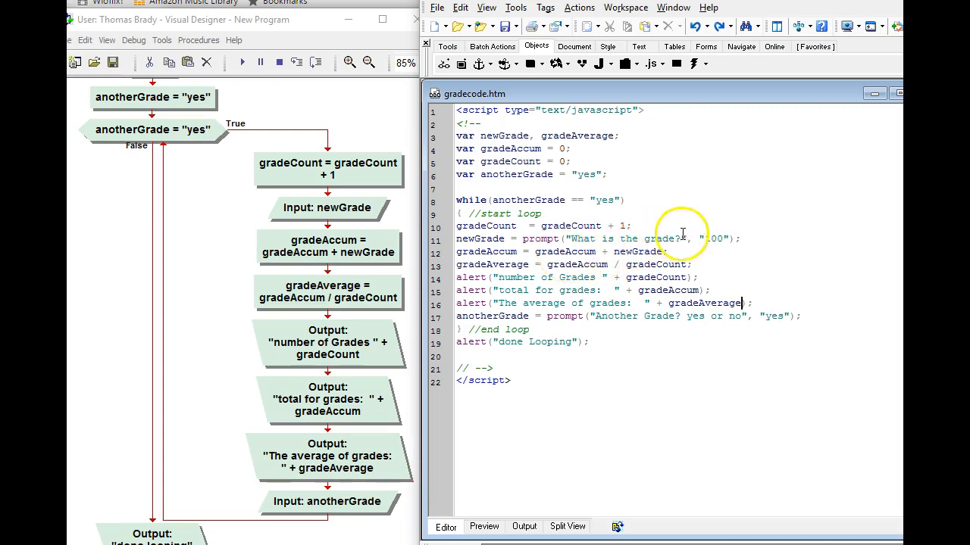
# Add a //conversion comment and newGrade = parseInt(newGrade); after line 11, dragging newGrade inside the parentheses.
pyautogui.click(742, 238)
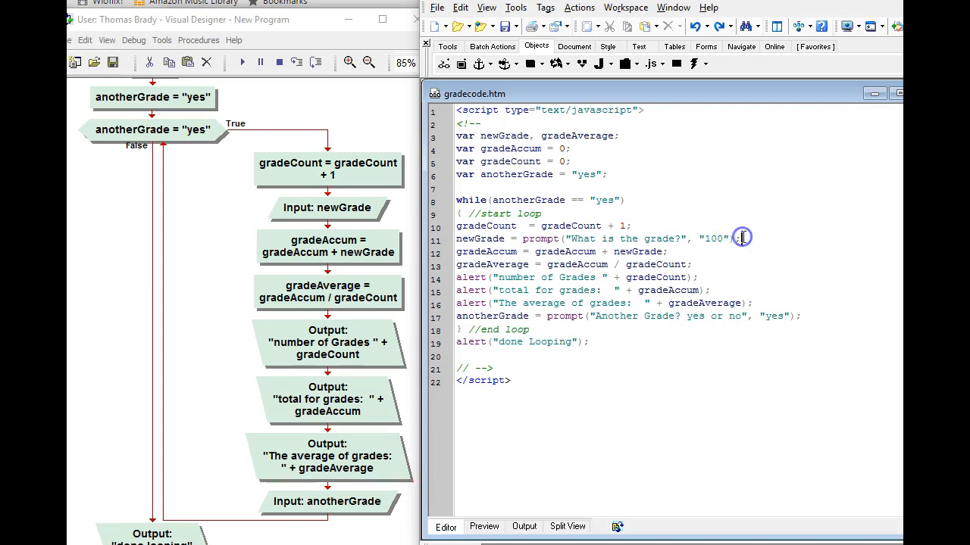
pyautogui.press('Return')
pyautogui.write('//conversion')
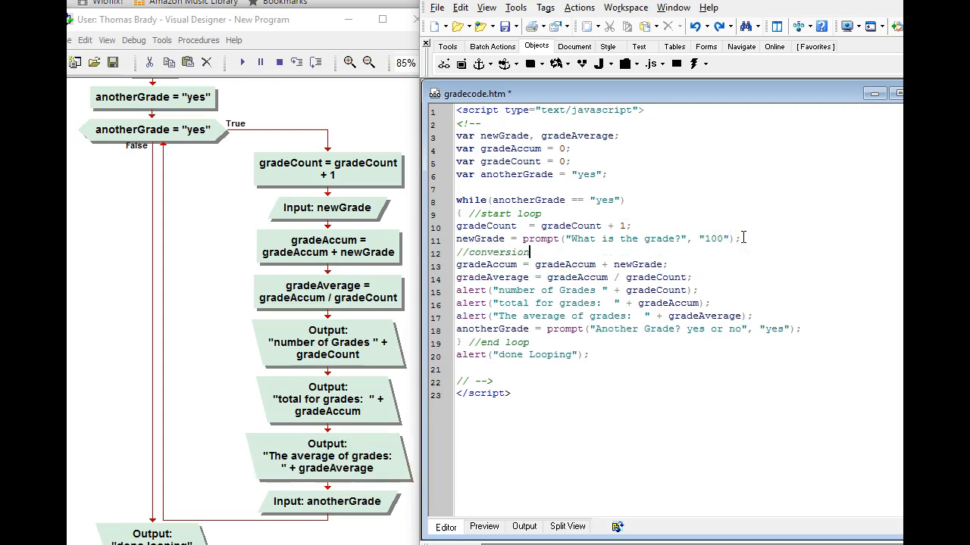
pyautogui.press('Return')
pyautogui.write('newGrade = parseInt();')
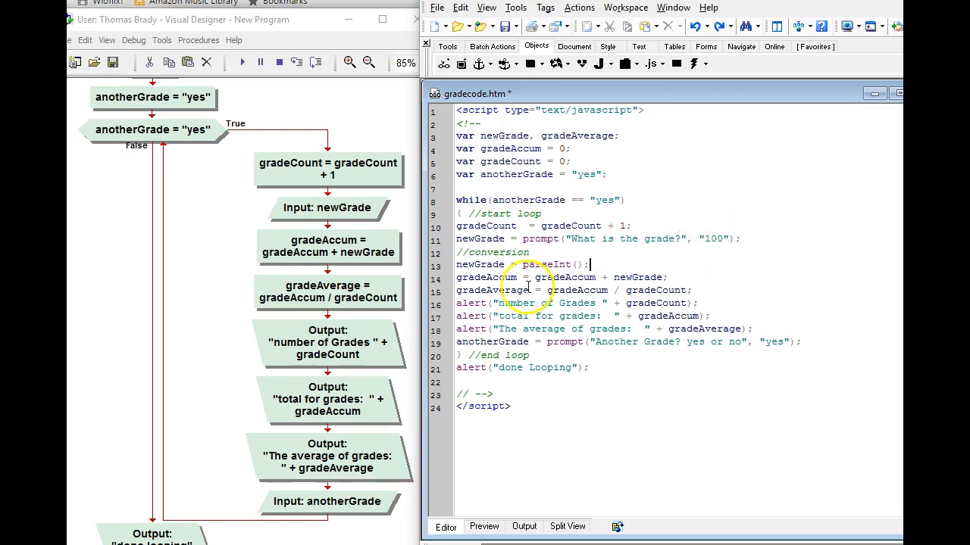
pyautogui.moveTo(505, 265)
pyautogui.mouseDown()
pyautogui.moveTo(456, 264)
pyautogui.moveTo(570, 265)
pyautogui.mouseUp()
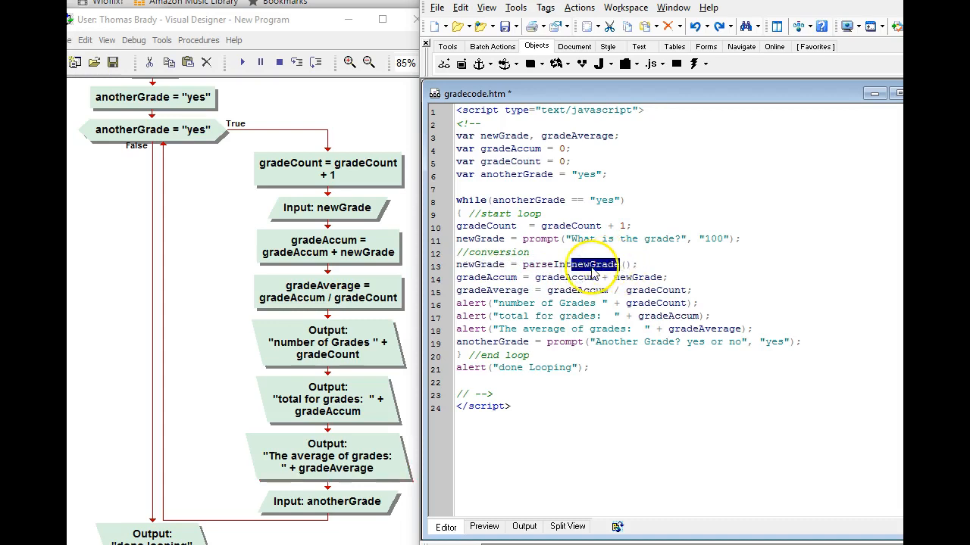
pyautogui.moveTo(586, 267); pyautogui.dragTo(627, 264)
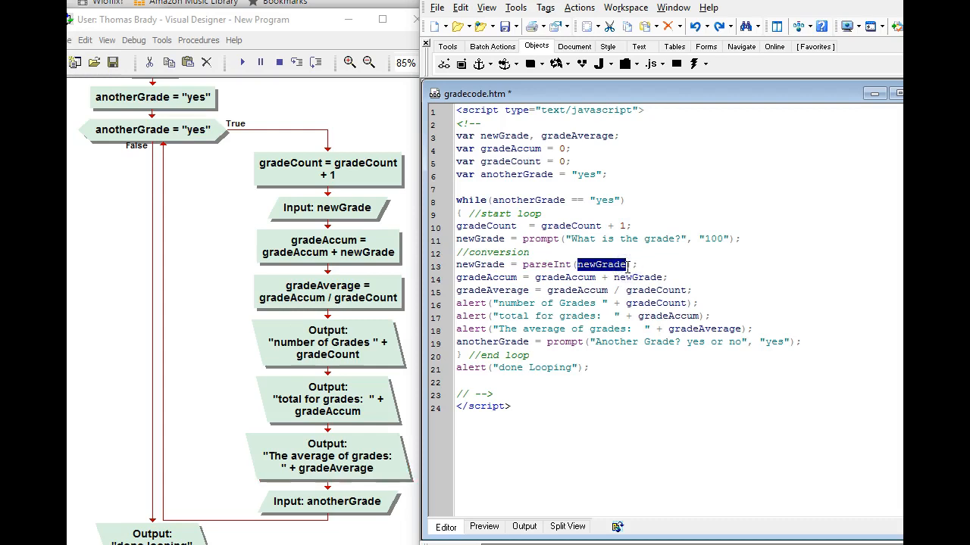
# Save the script and preview it with the default grade 100, dismissing the count and total alerts.
pyautogui.click(505, 28)
pyautogui.click(484, 526)
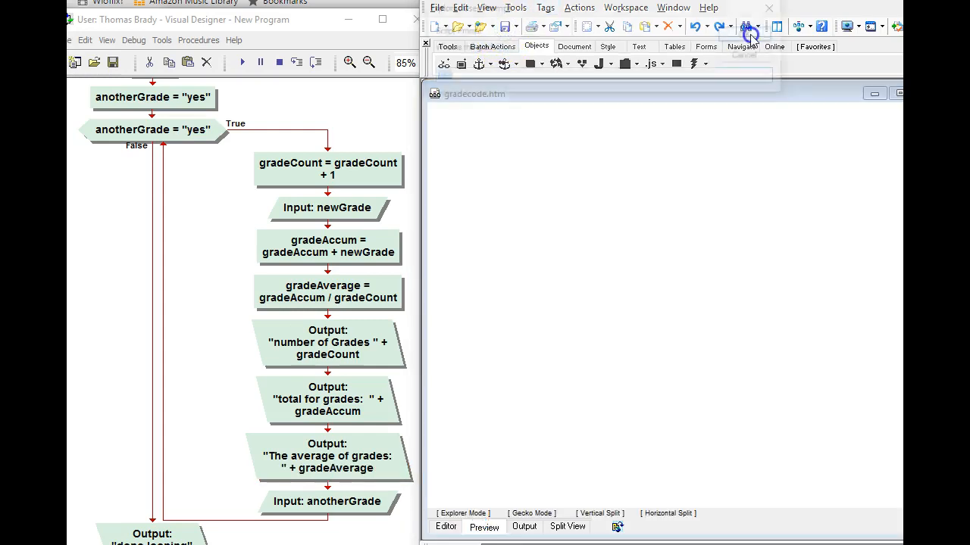
pyautogui.click(750, 36)
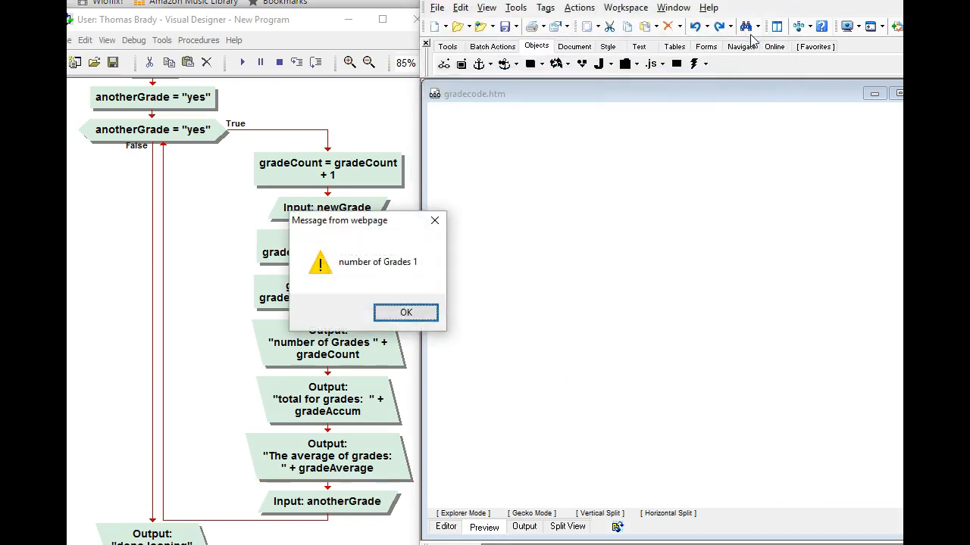
pyautogui.press('Return')
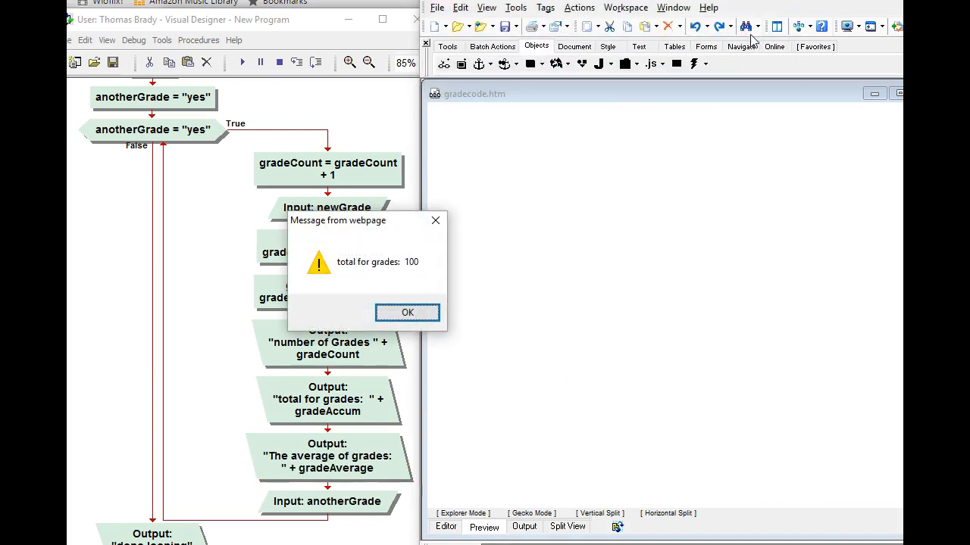
pyautogui.press('Return')
pyautogui.press('Return')
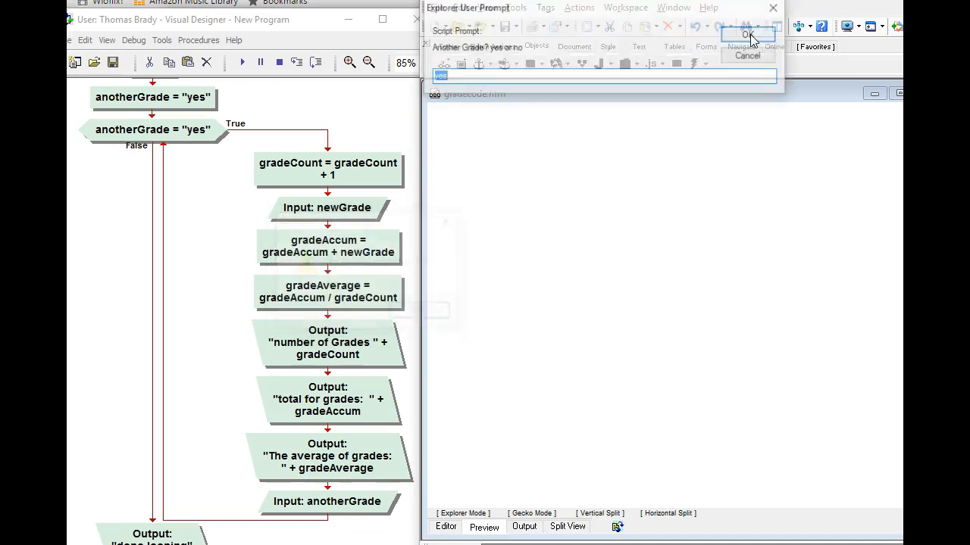
# Enter a second grade of 50, see the average of 75, answer no and acknowledge done Looping.
pyautogui.click(750, 35)
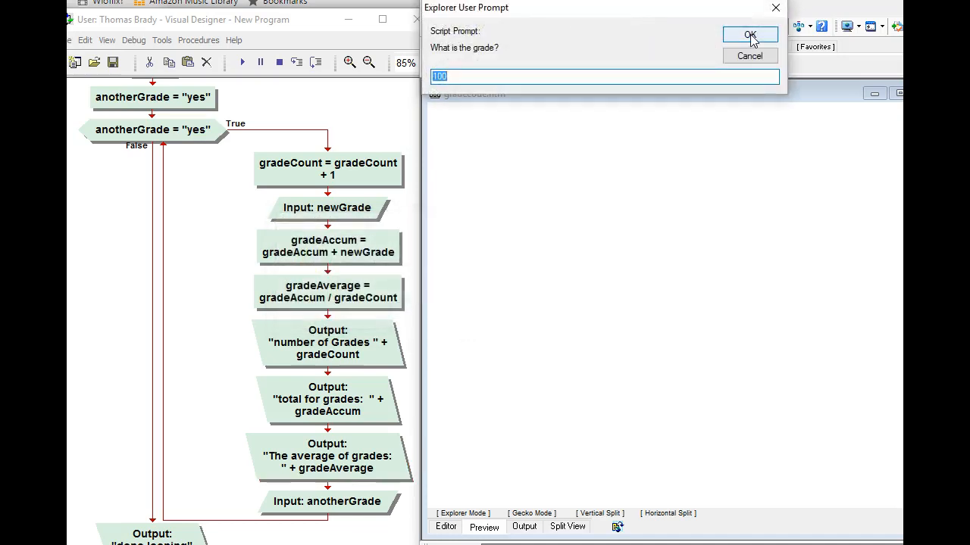
pyautogui.press('Return')
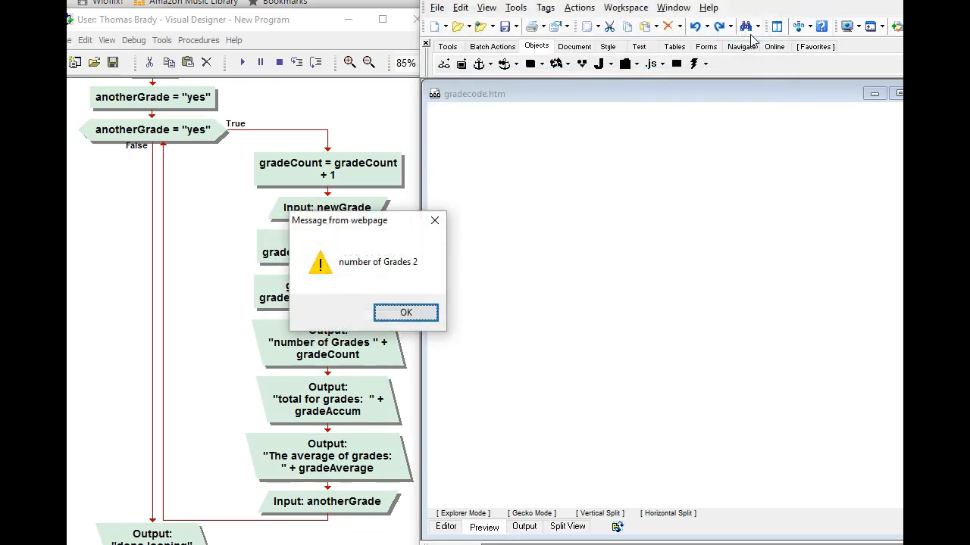
pyautogui.press('Return')
pyautogui.press('Return')
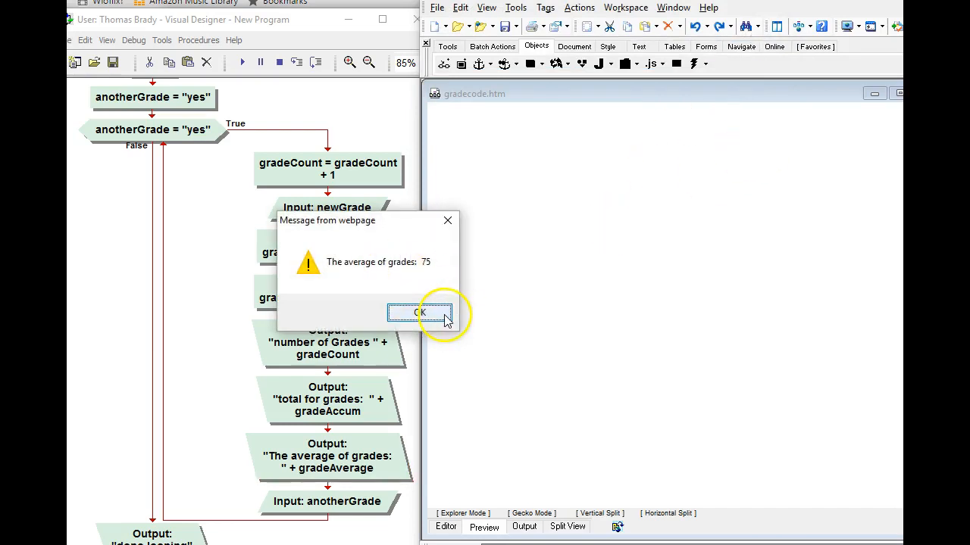
pyautogui.click(420, 312)
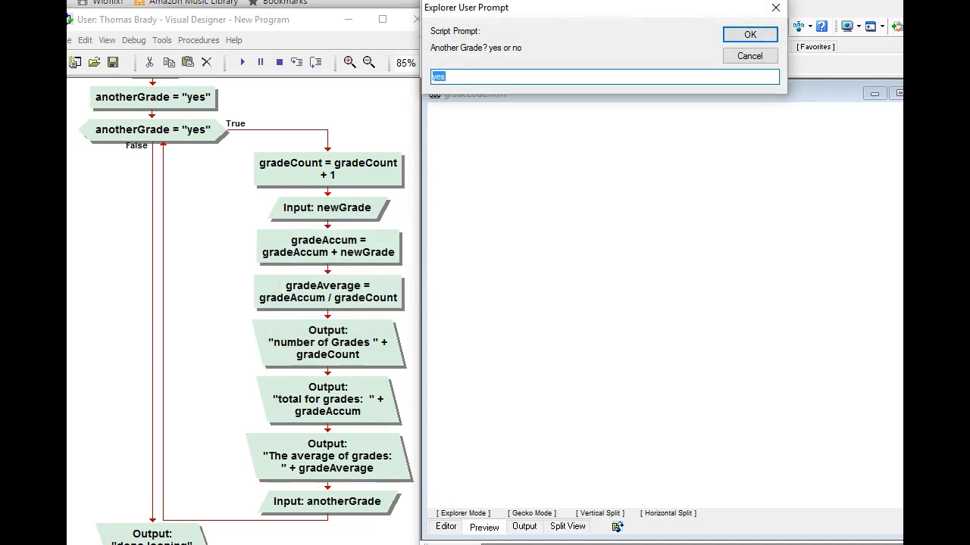
pyautogui.press('Return')
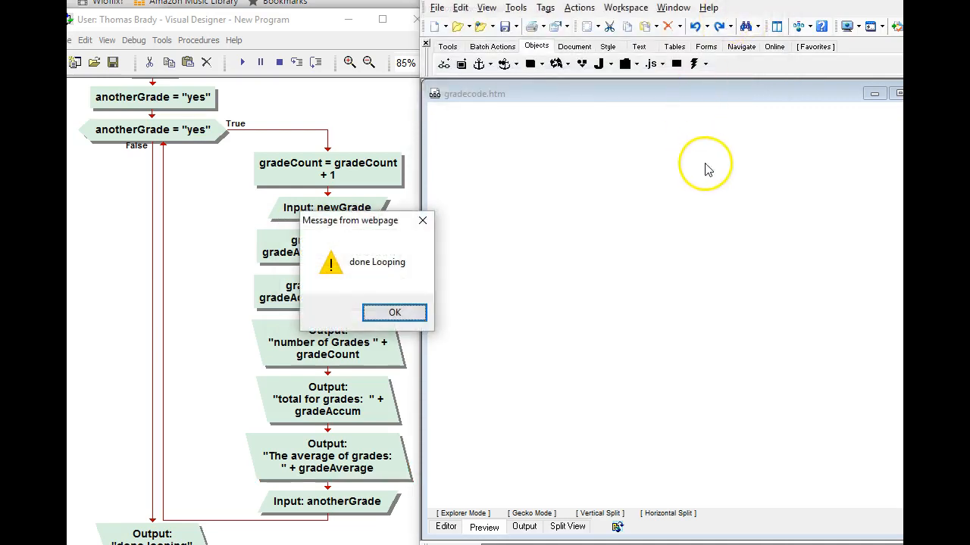
pyautogui.click(395, 313)
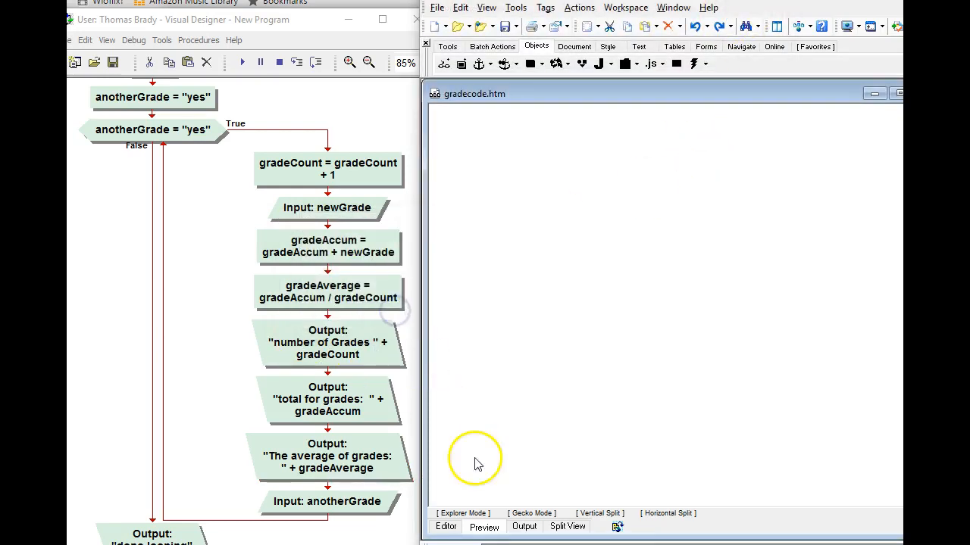
# Comment out the three debug alerts on lines 16–18 with //.
pyautogui.click(447, 527)
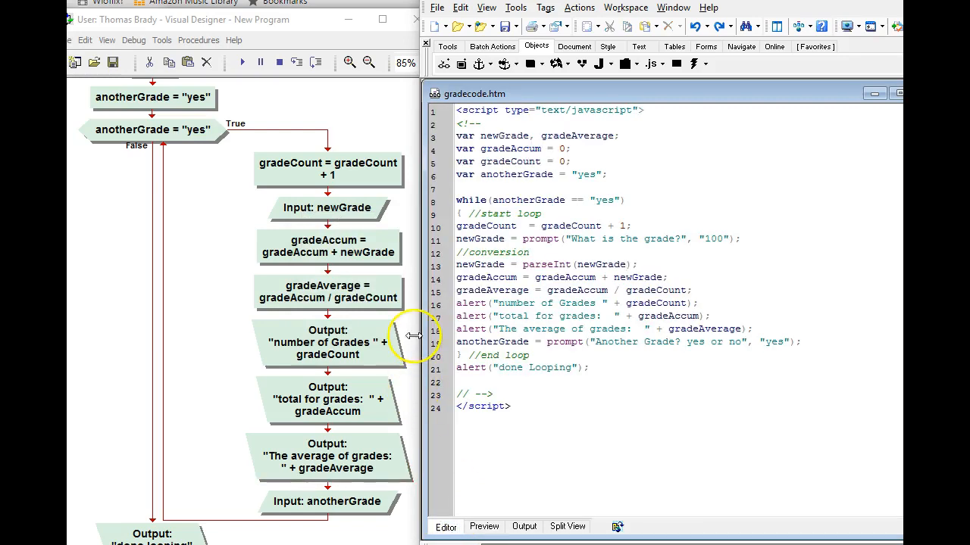
pyautogui.click(458, 305)
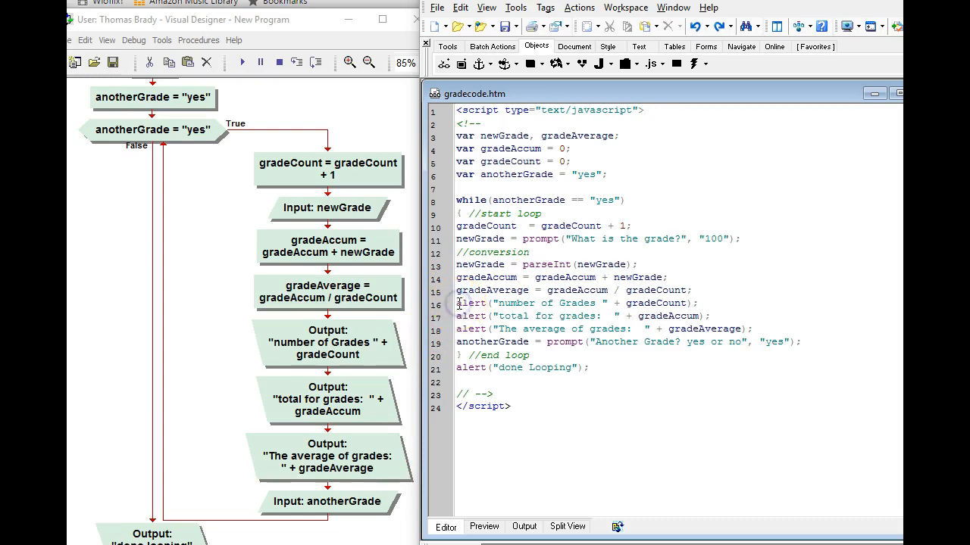
pyautogui.write('//')
pyautogui.click(459, 317)
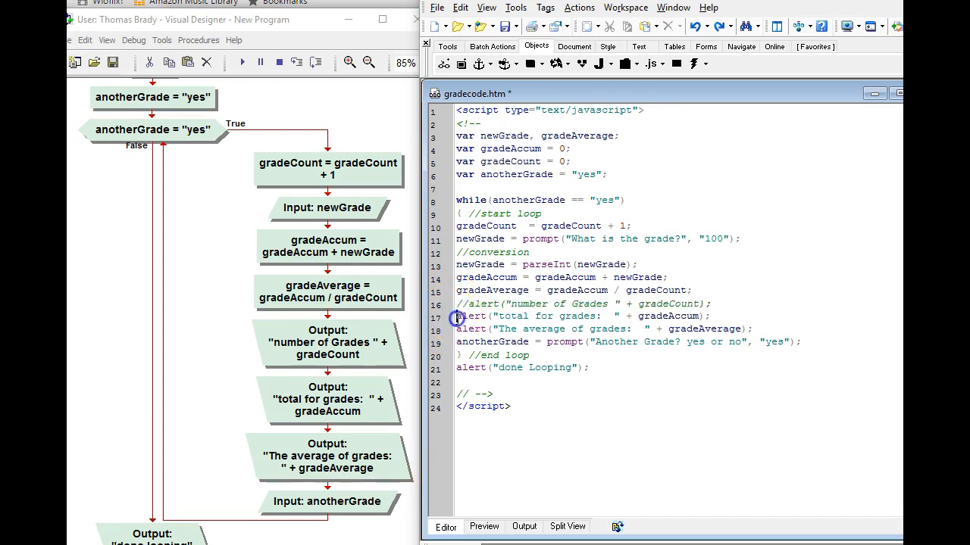
pyautogui.write('//')
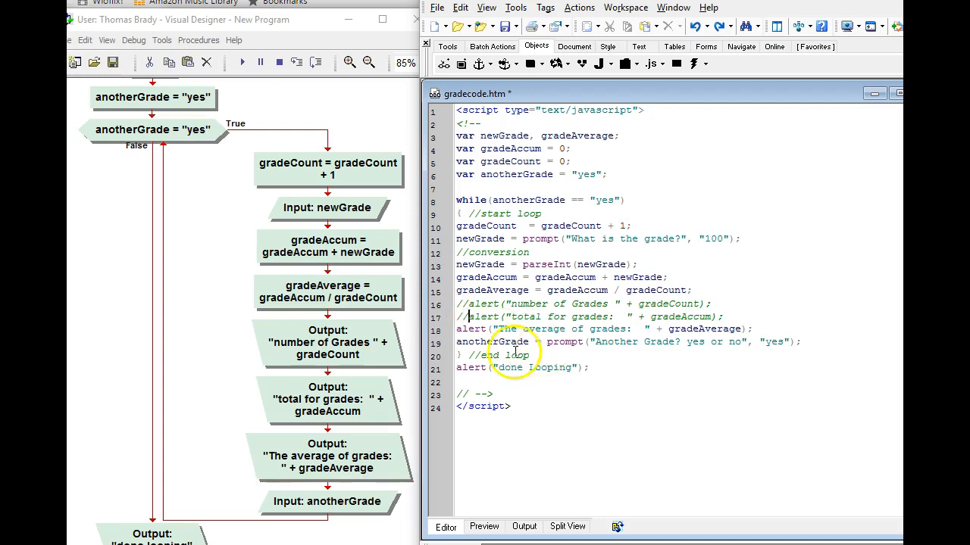
pyautogui.click(458, 329)
pyautogui.write('//')
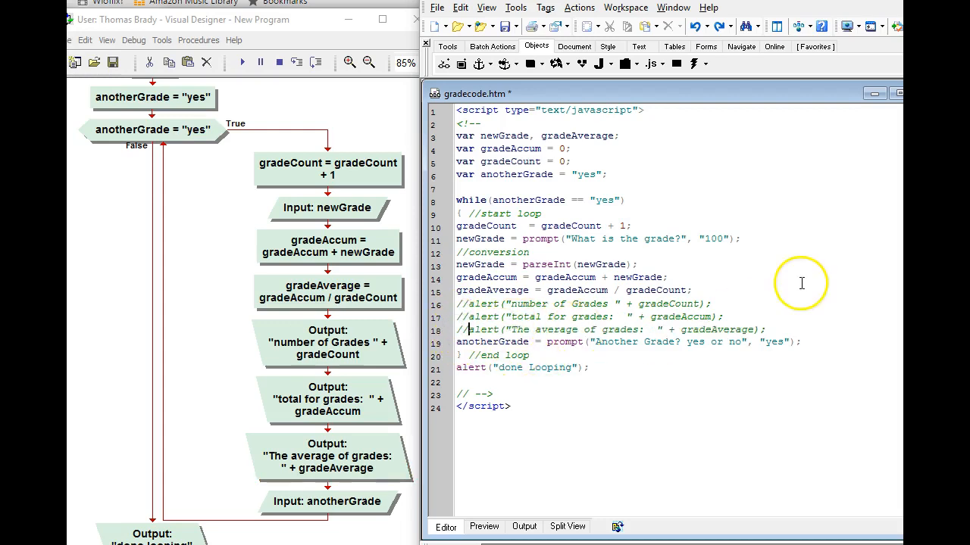
# Write the average string to the page with document.write on line 22 and comment out the done Looping alert.
pyautogui.moveTo(767, 329); pyautogui.dragTo(492, 326)
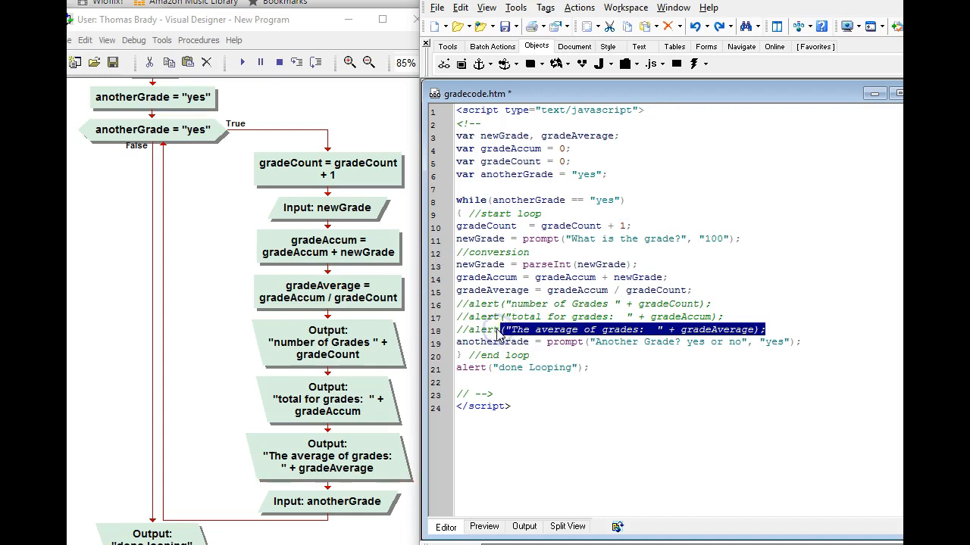
pyautogui.click(469, 383)
pyautogui.write('("The average of grades:  " + gradeAverage);')
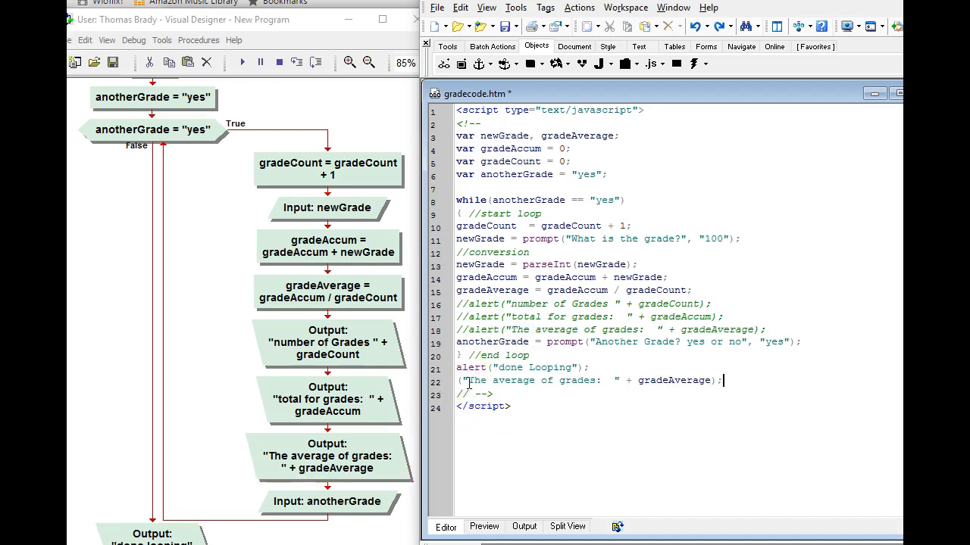
pyautogui.click(457, 381)
pyautogui.write('document.wri')
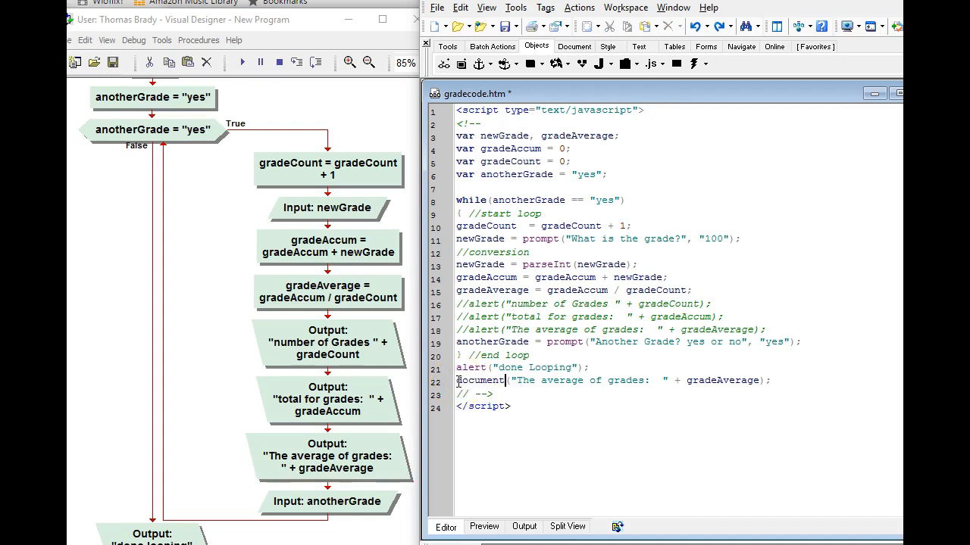
pyautogui.write('te')
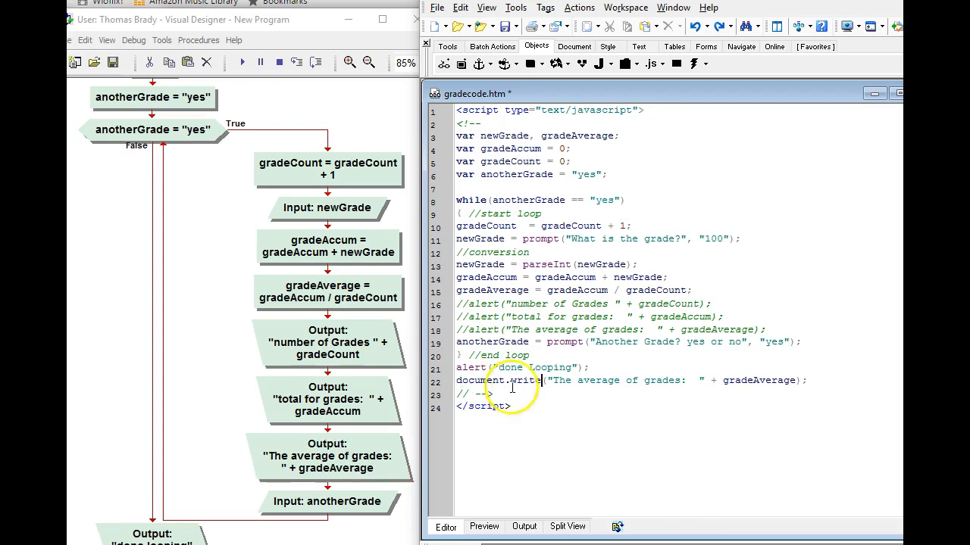
pyautogui.click(459, 368)
pyautogui.write('//')
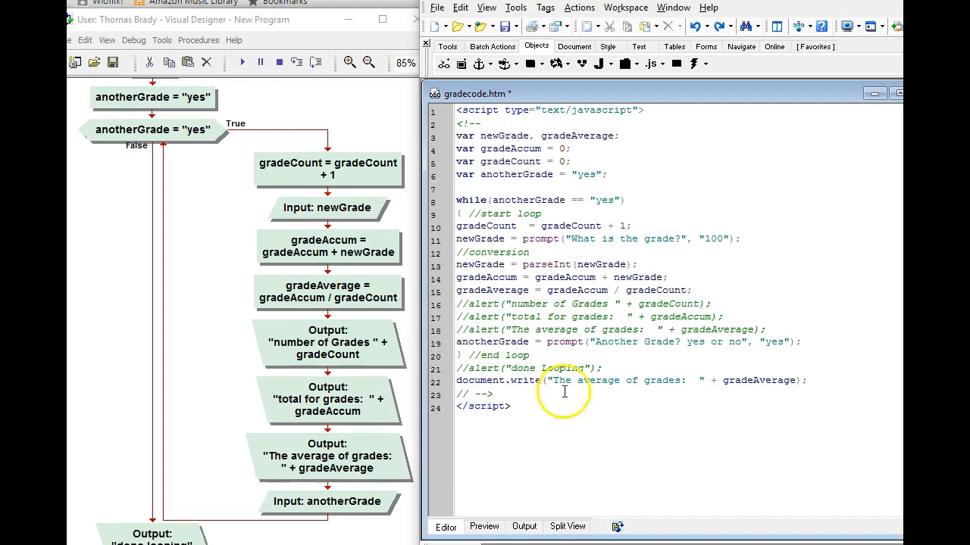
# Preview the script with grades 100 and 50 so the page prints 'The average of grades: 75'.
pyautogui.click(483, 526)
pyautogui.click(749, 37)
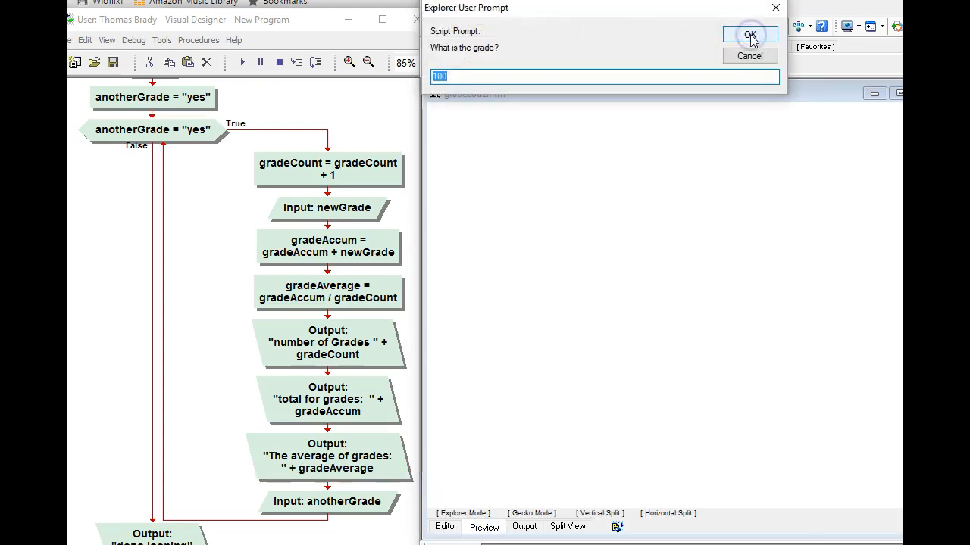
pyautogui.click(750, 36)
pyautogui.write('50')
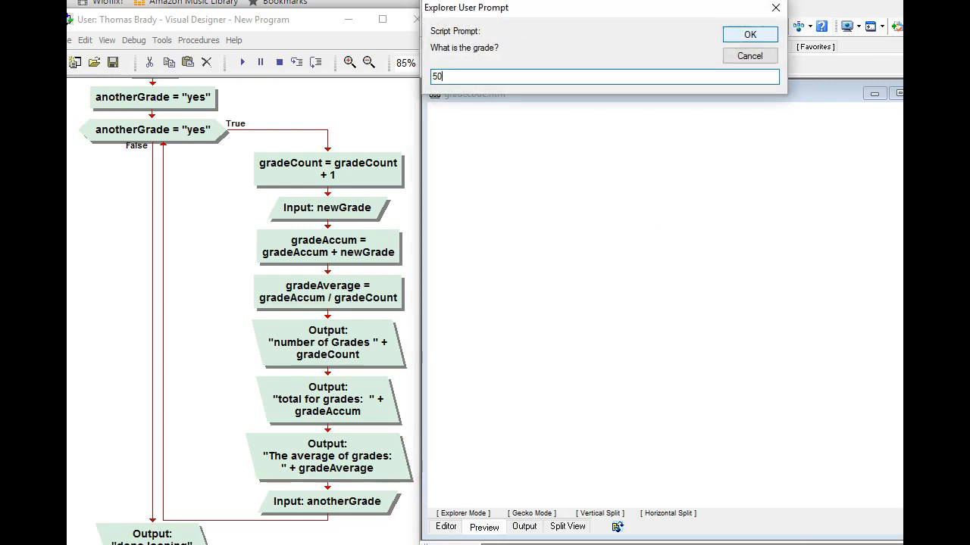
pyautogui.click(750, 36)
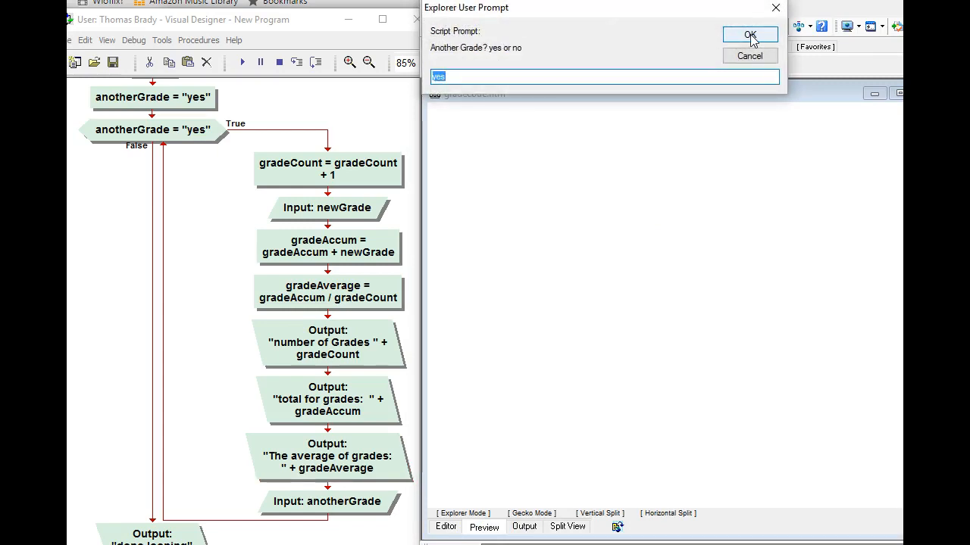
pyautogui.write('no')
pyautogui.click(750, 36)
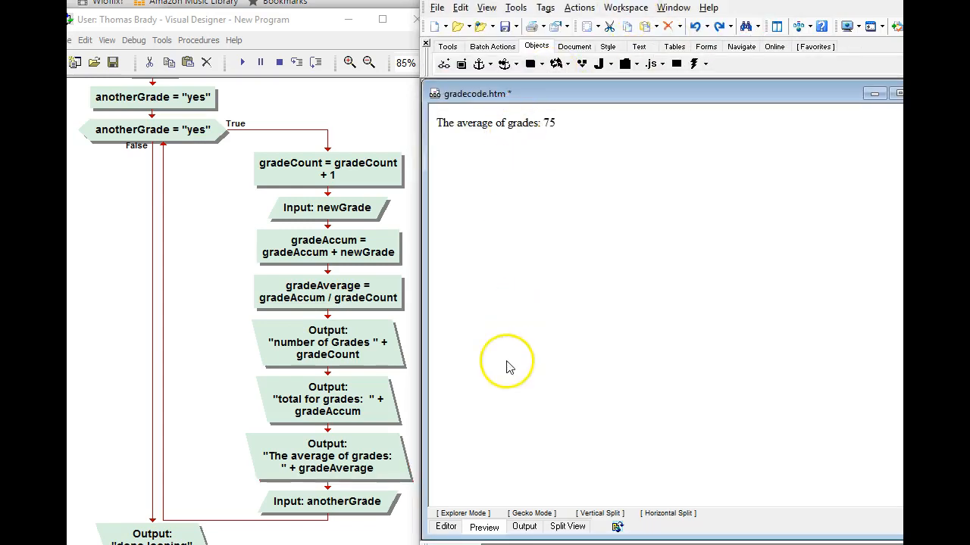
pyautogui.click(446, 526)
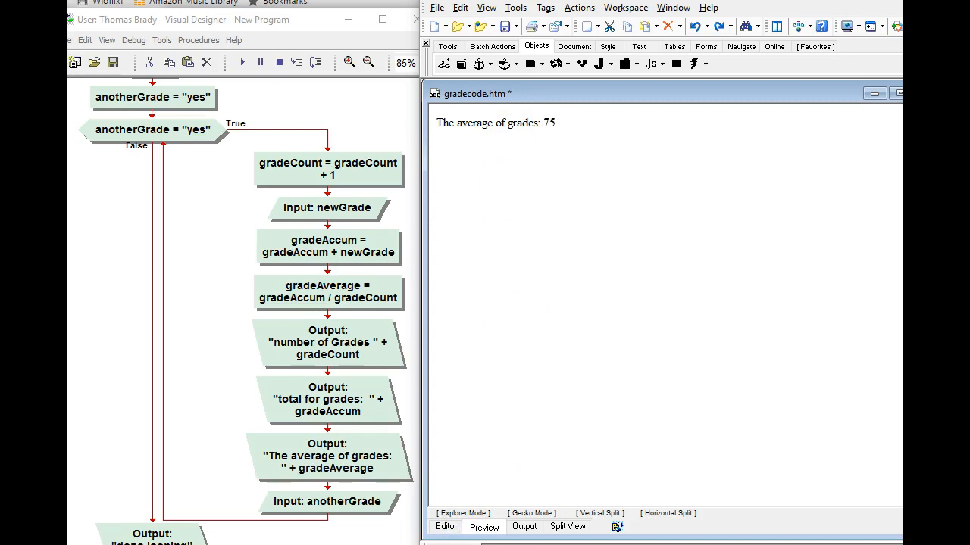